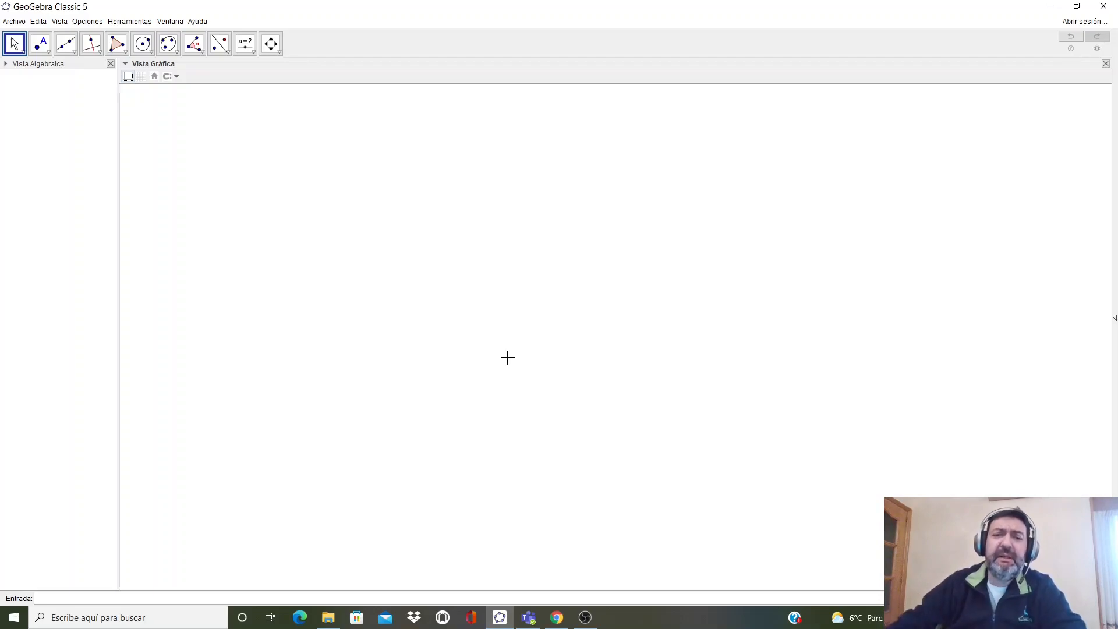
- Set the graphics view background colour to a light peach tone through the view's properties
right_click(487, 283)
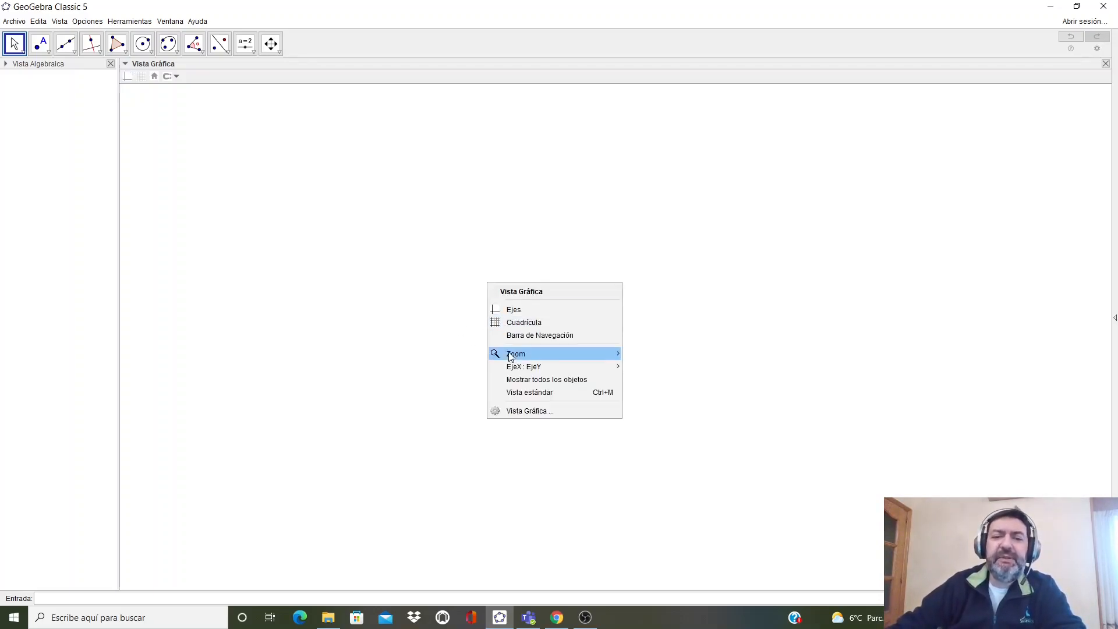
click(521, 410)
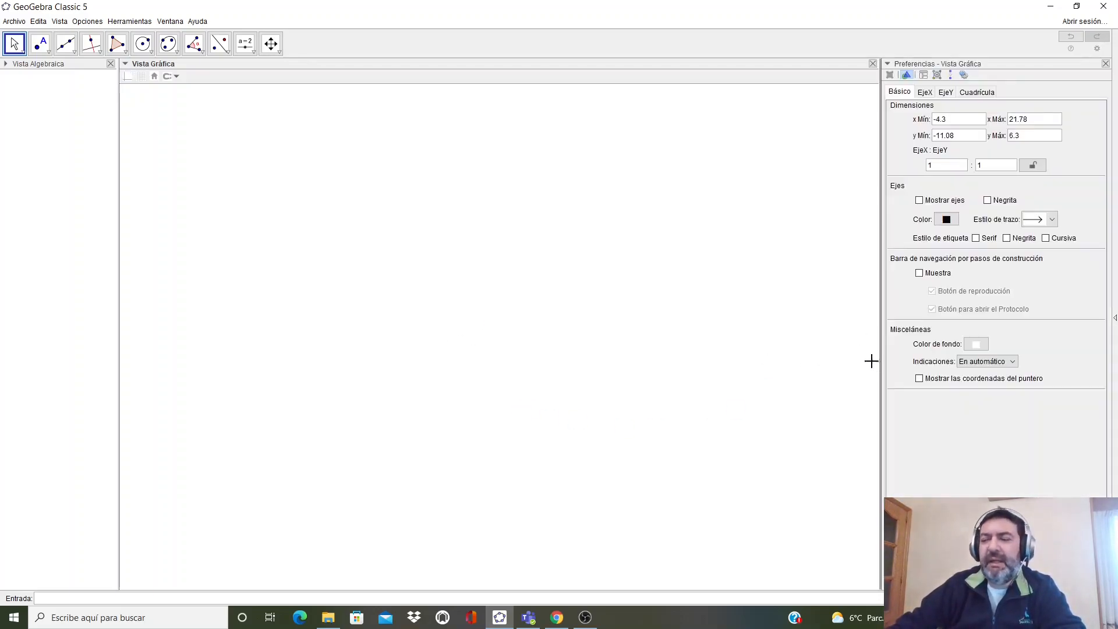
click(976, 344)
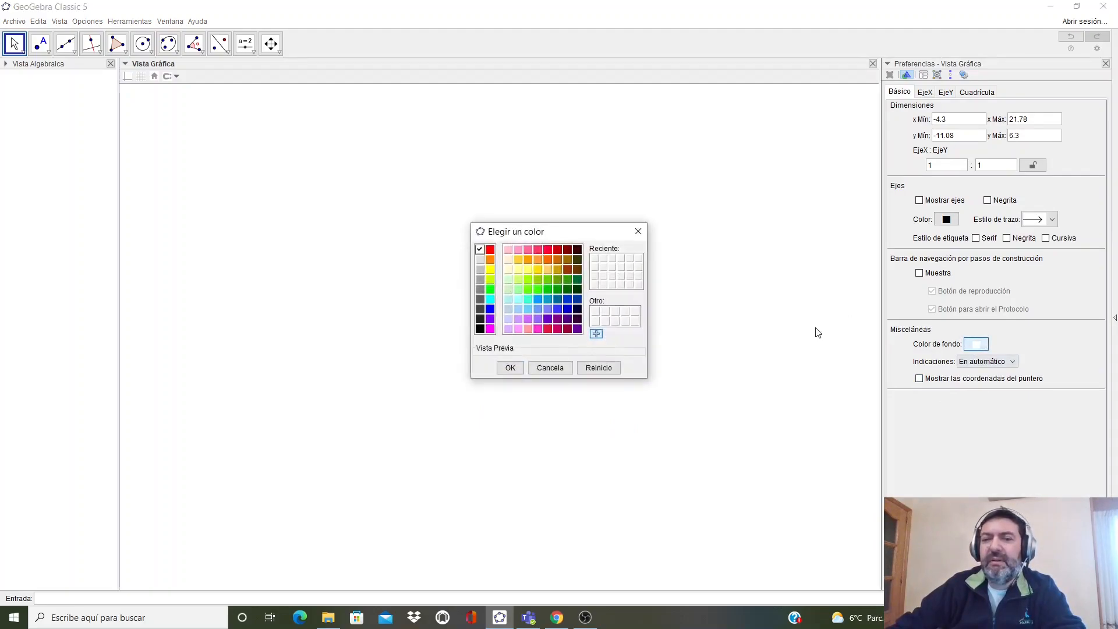
click(506, 260)
click(509, 367)
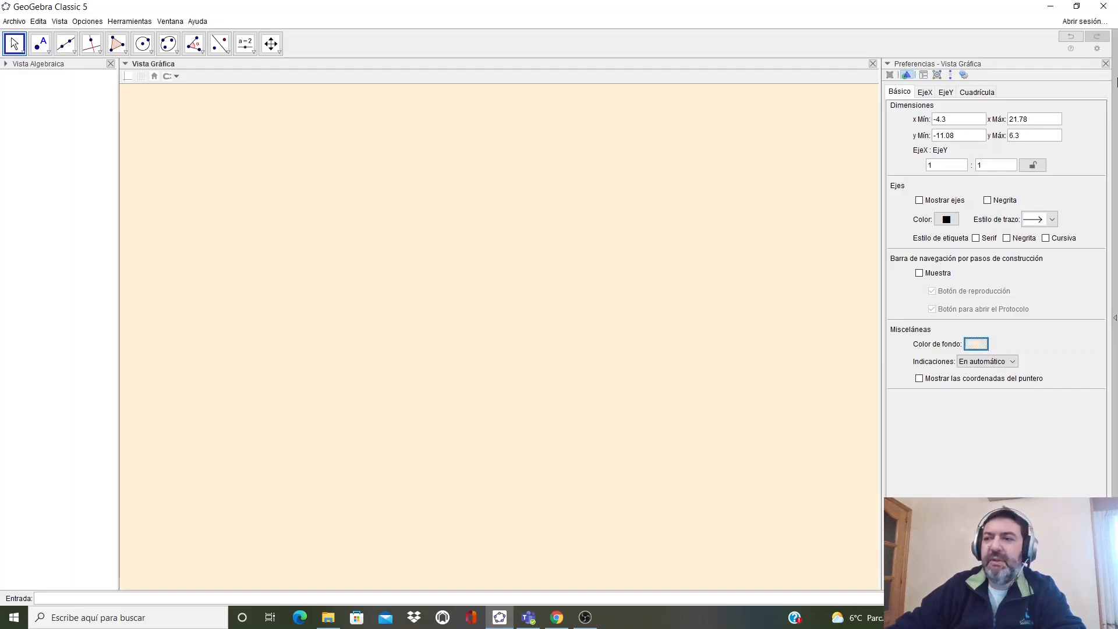
click(1105, 64)
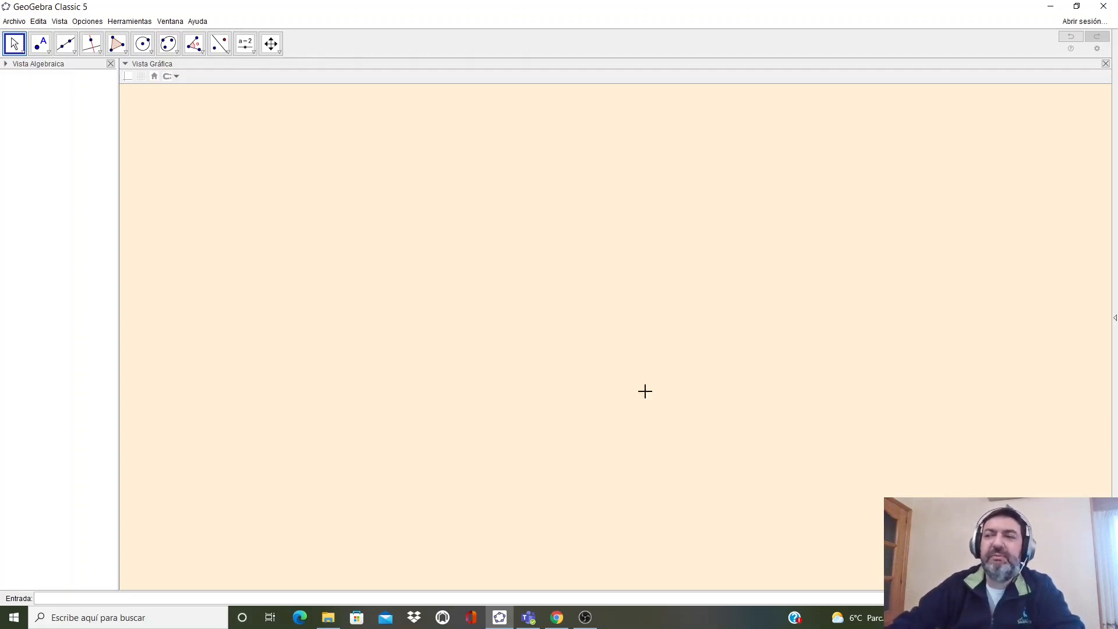
- Draw two crossing lines with the Line tool, one through points A and B, another through C and D
click(74, 54)
click(74, 68)
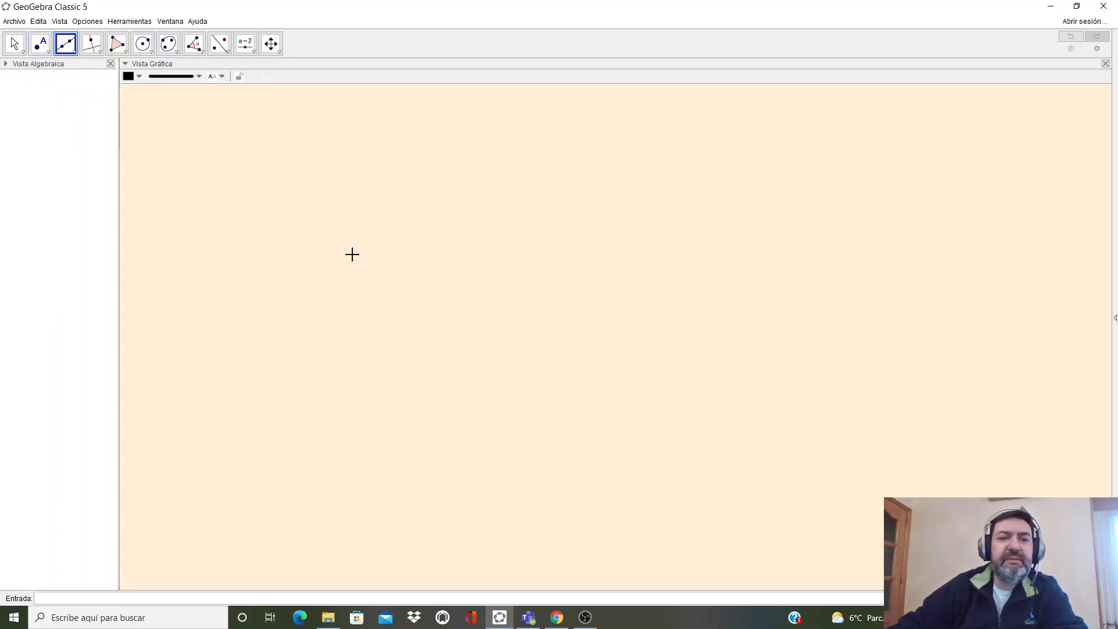
click(303, 189)
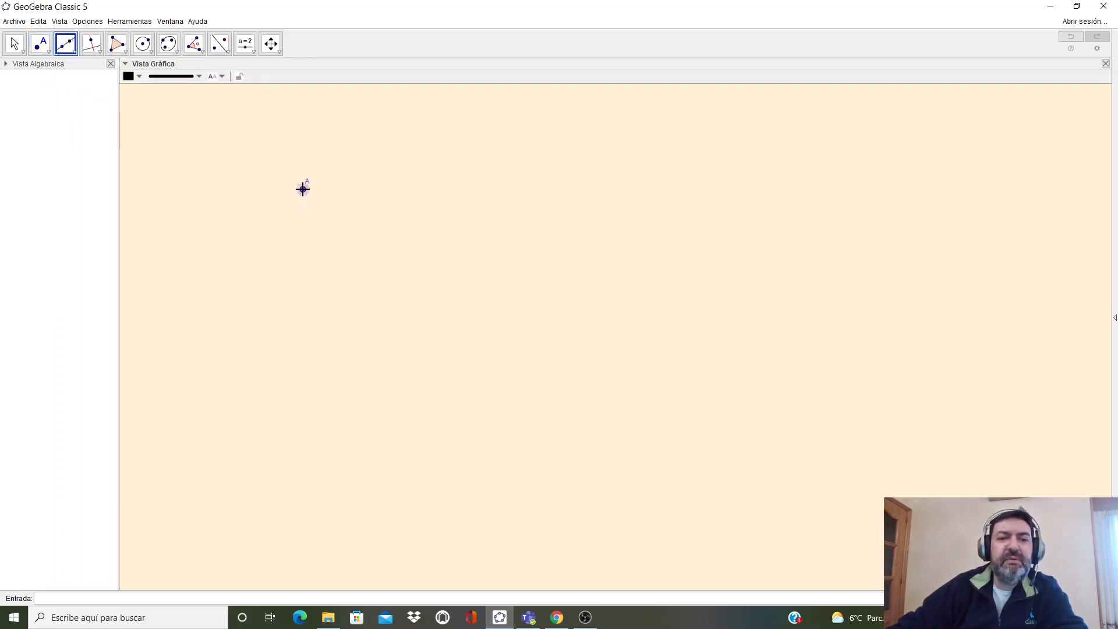
click(886, 445)
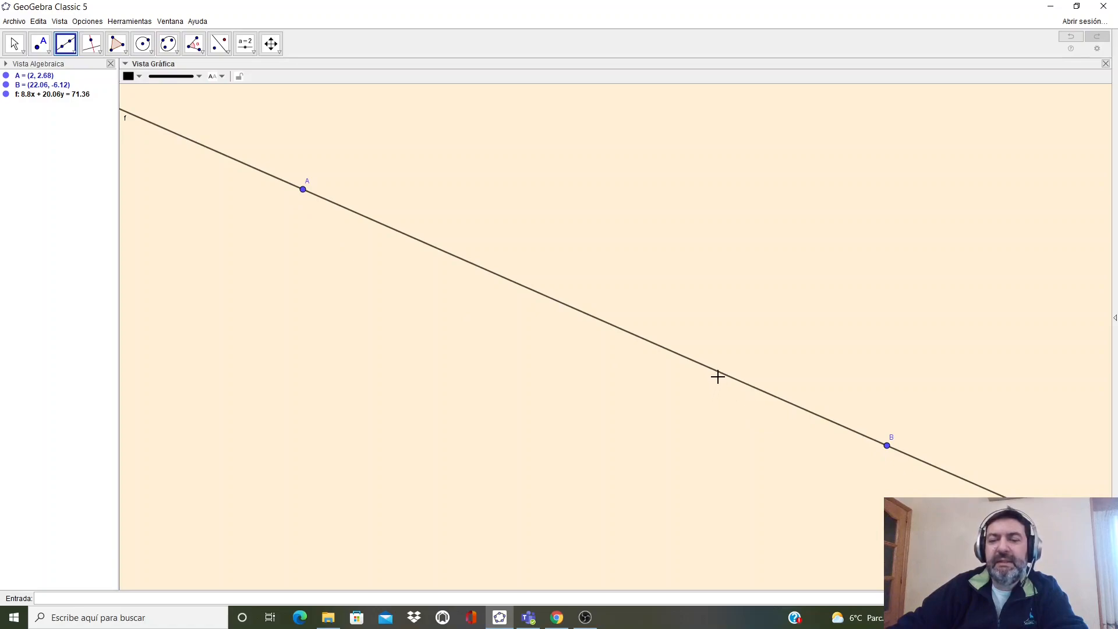
click(277, 447)
click(957, 185)
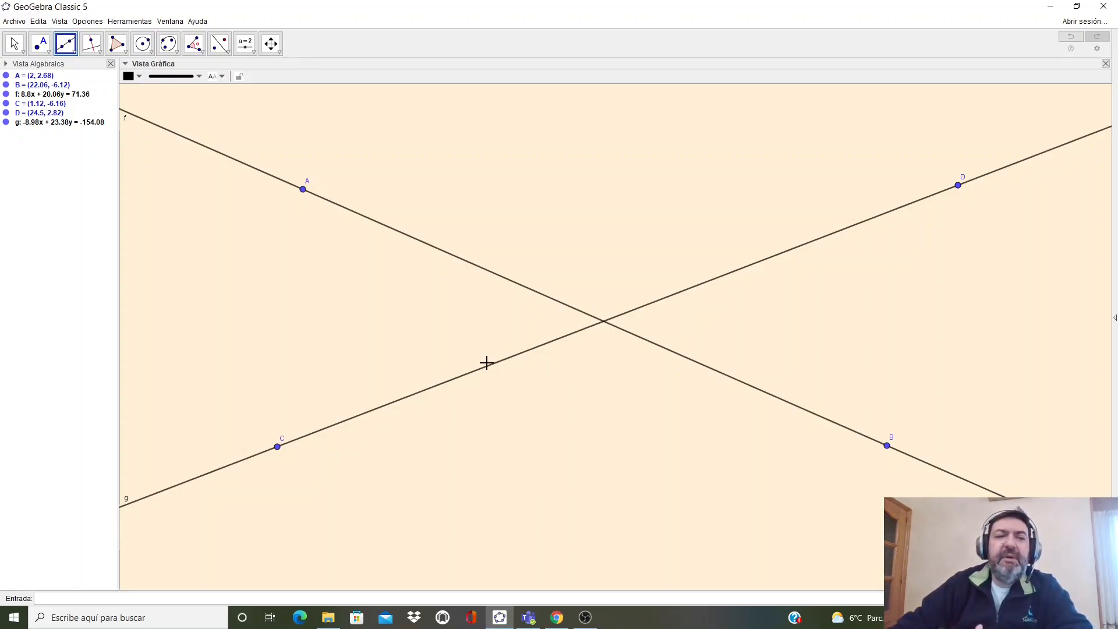
- Rename the line through A and B to r and colour it blue
right_click(482, 266)
click(514, 416)
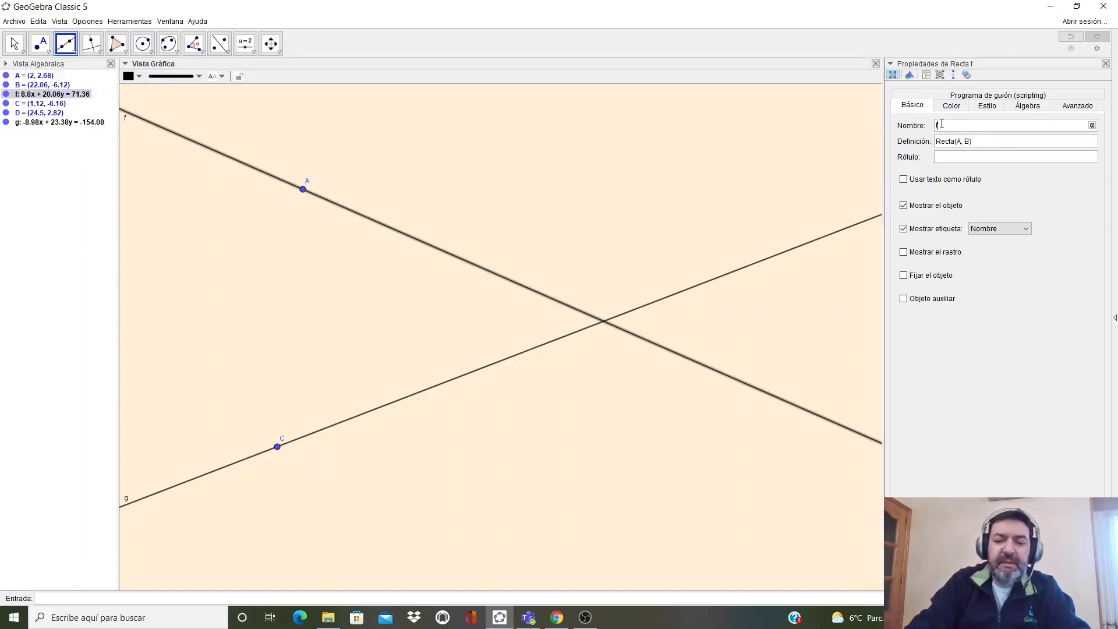
key(BackSpace)
text(r)
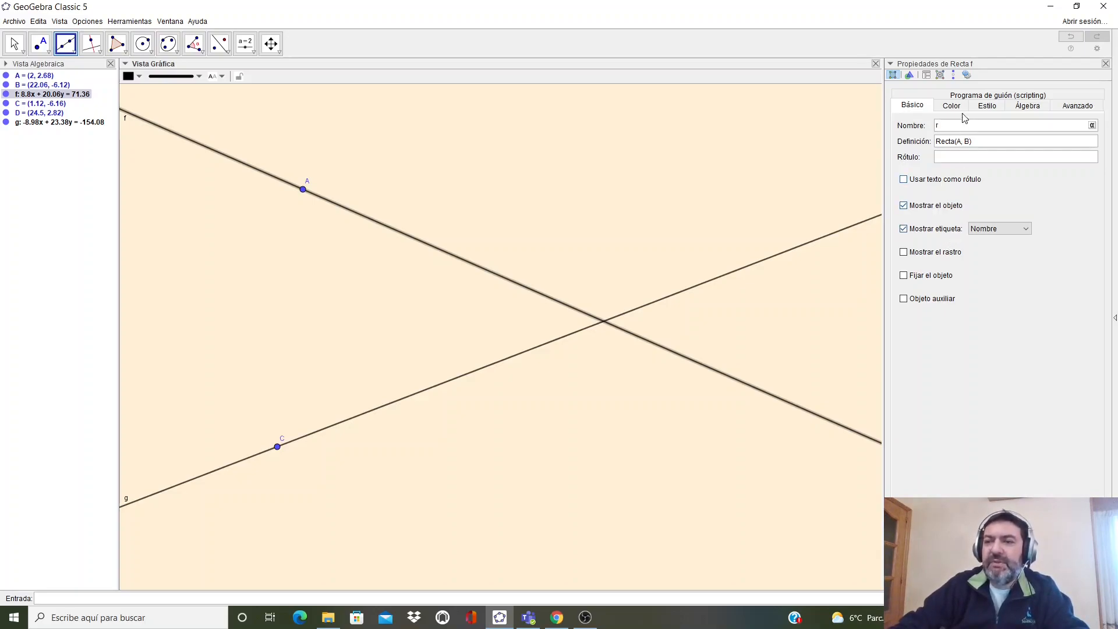
click(961, 108)
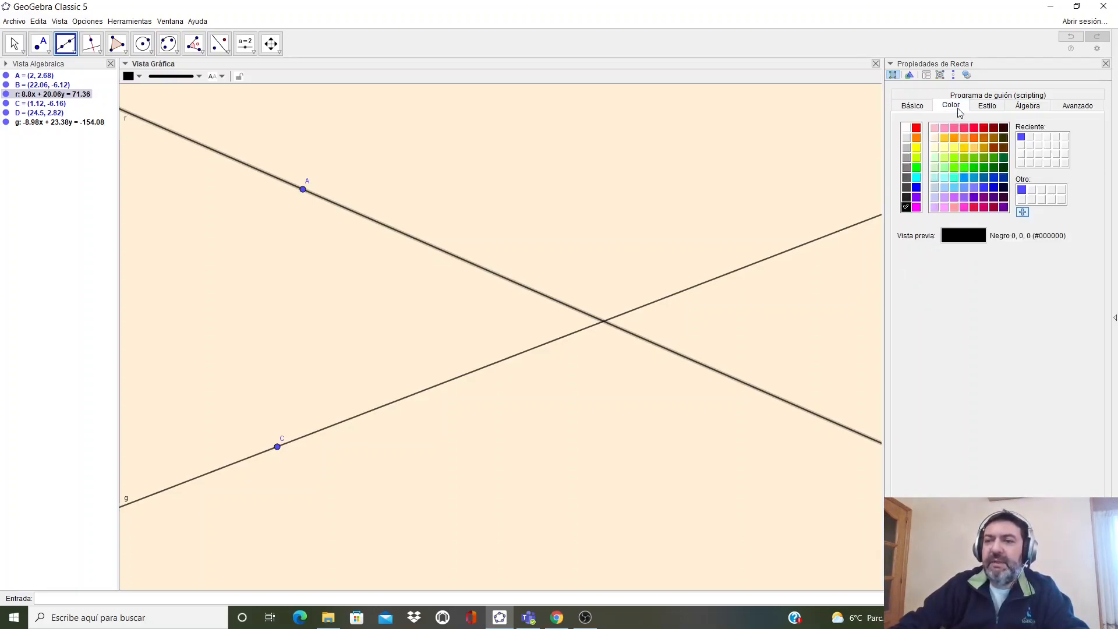
click(917, 188)
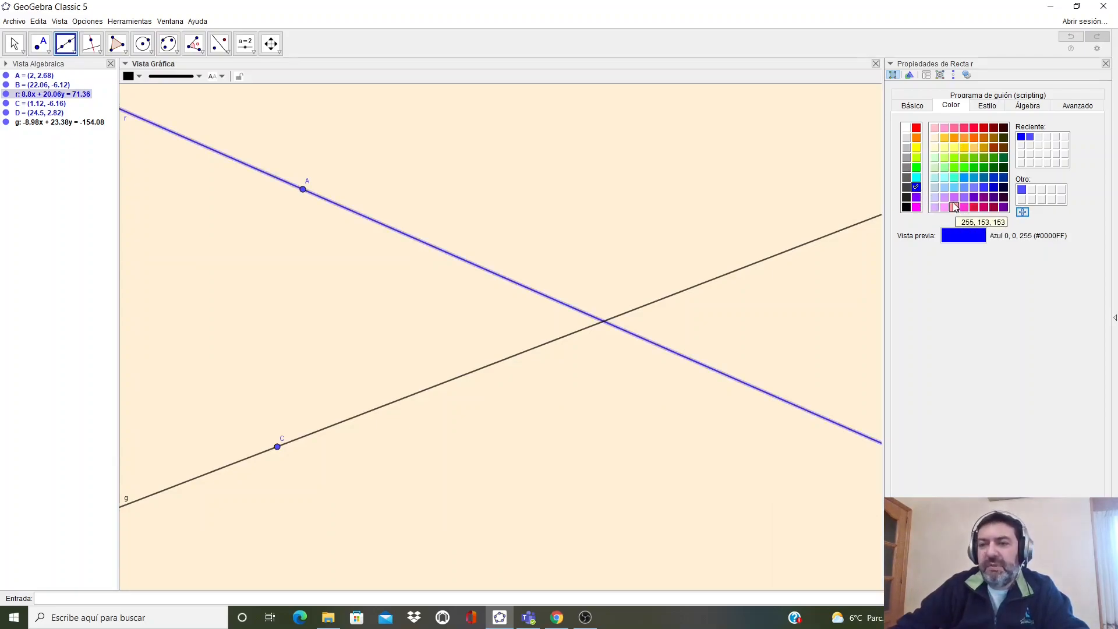
click(1105, 63)
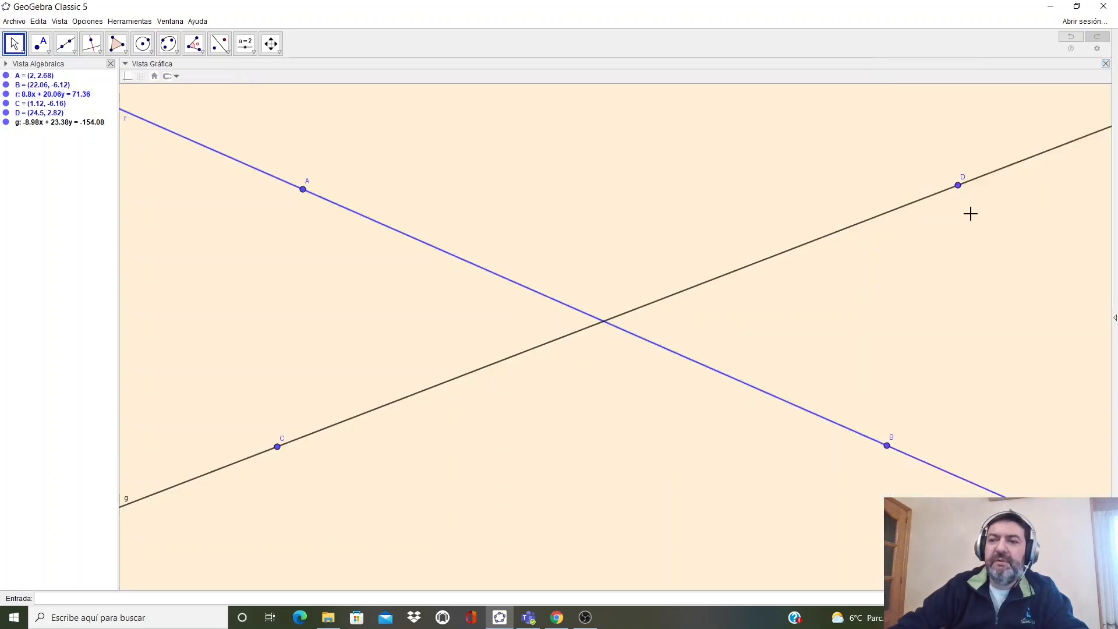
- Colour the line through C and D blue and rename it s
right_click(563, 338)
click(599, 480)
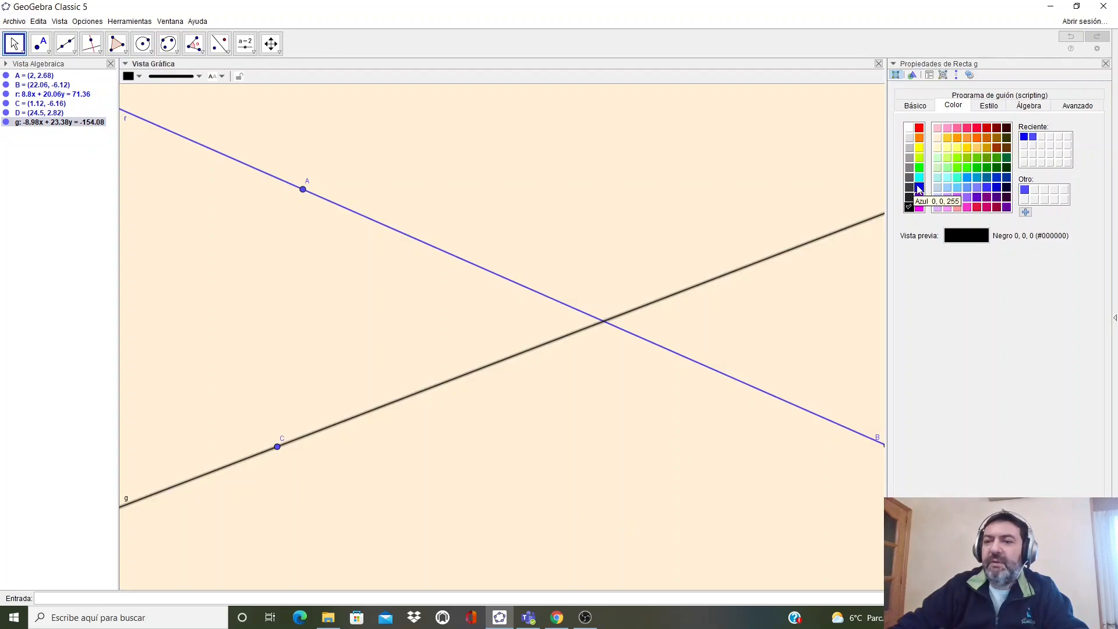
click(919, 187)
click(914, 105)
click(958, 125)
key(BackSpace)
text(s)
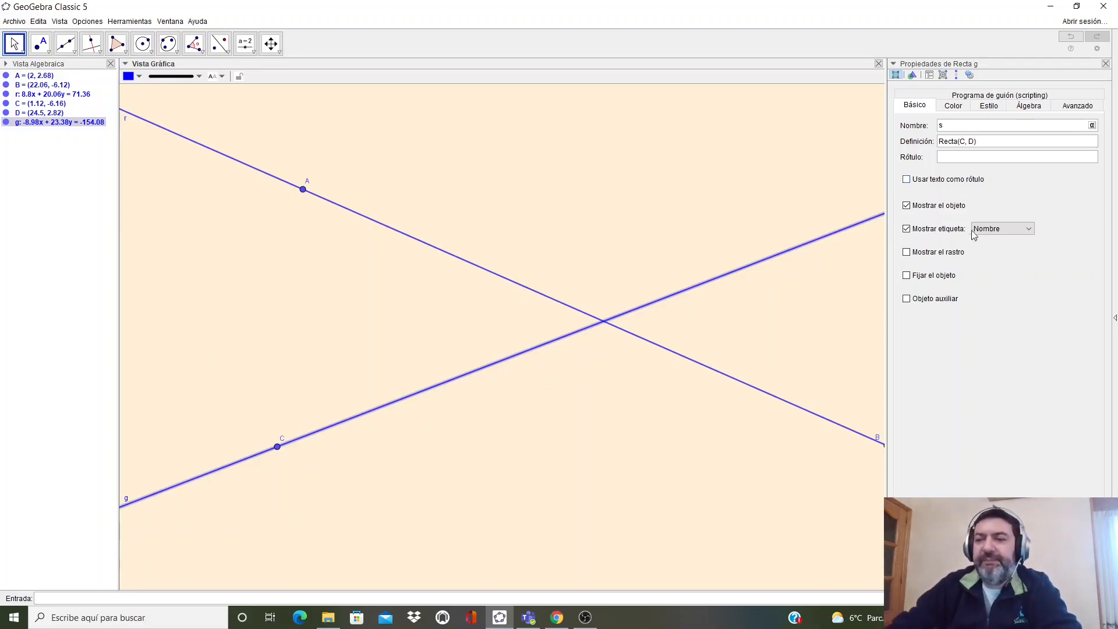
click(1106, 64)
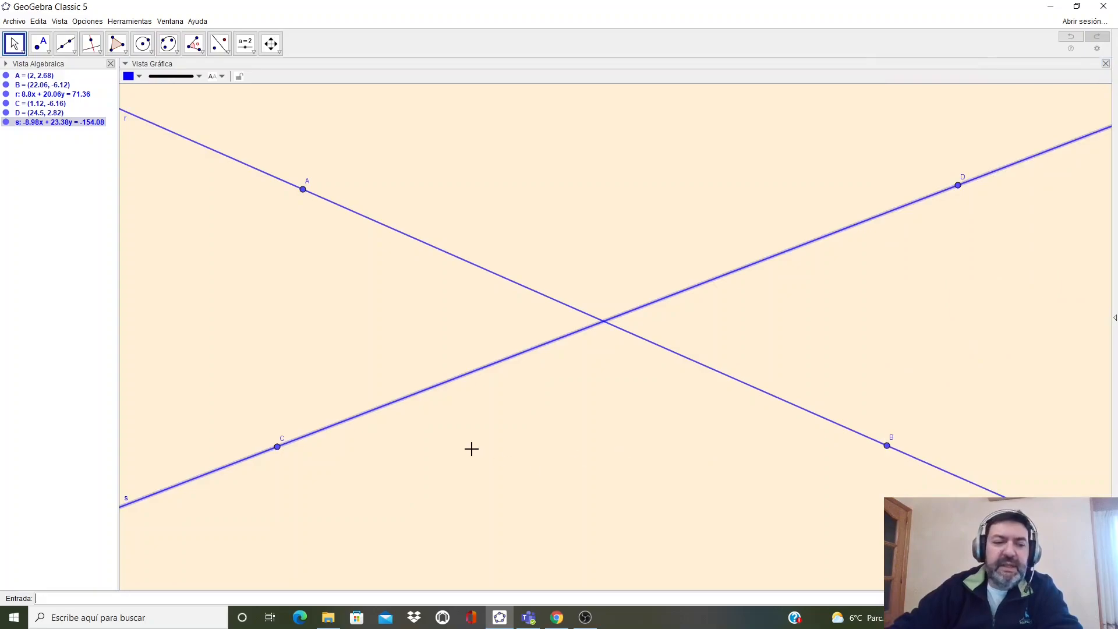
- Move the labels of lines r and s slightly inward from the view's edge
drag(125, 119, 157, 141)
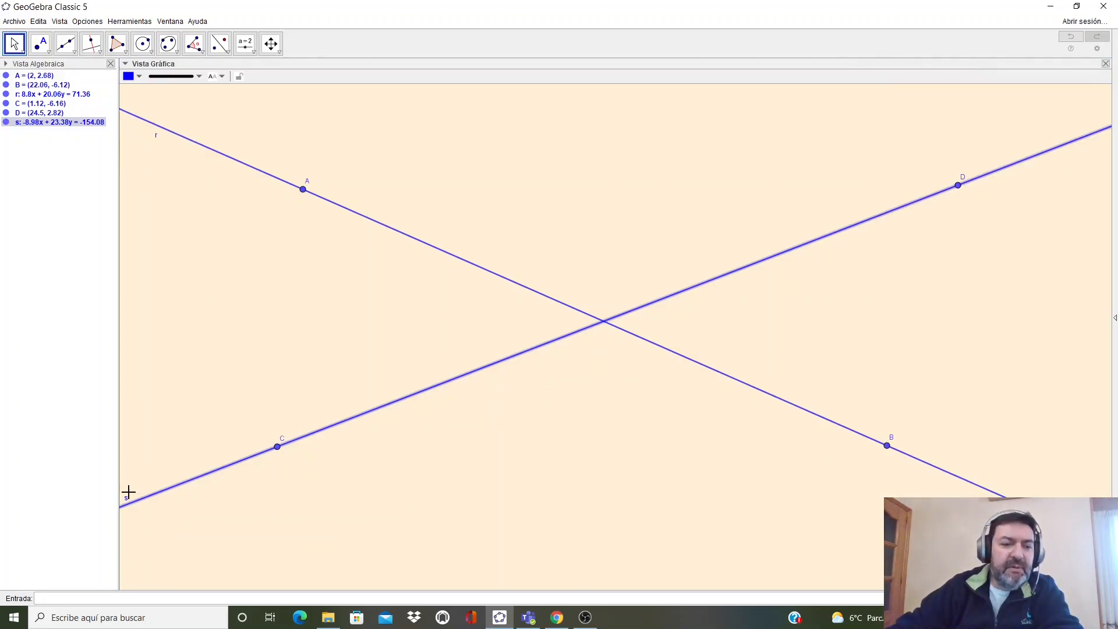
drag(125, 498, 161, 486)
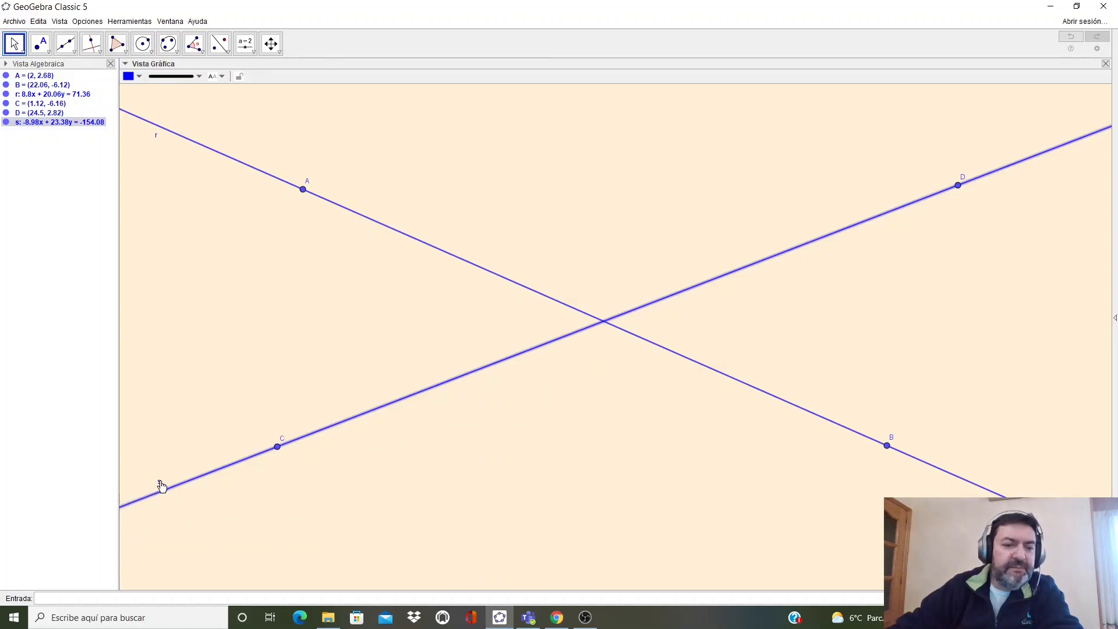
click(492, 460)
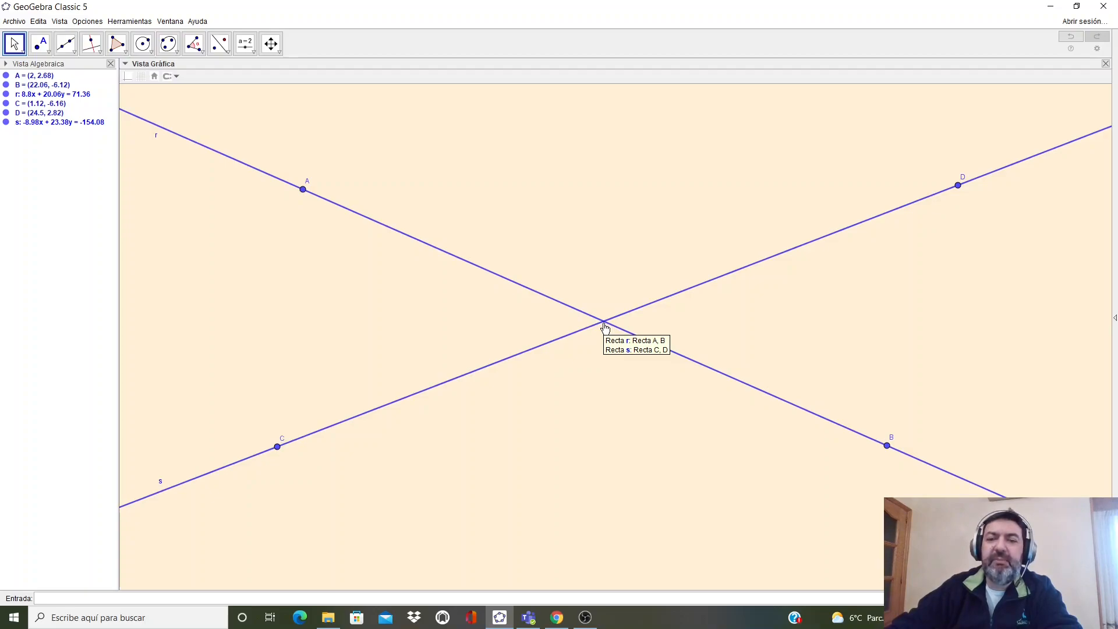
- Mark the intersection point of lines r and s with the Intersection tool and hide its label
click(47, 52)
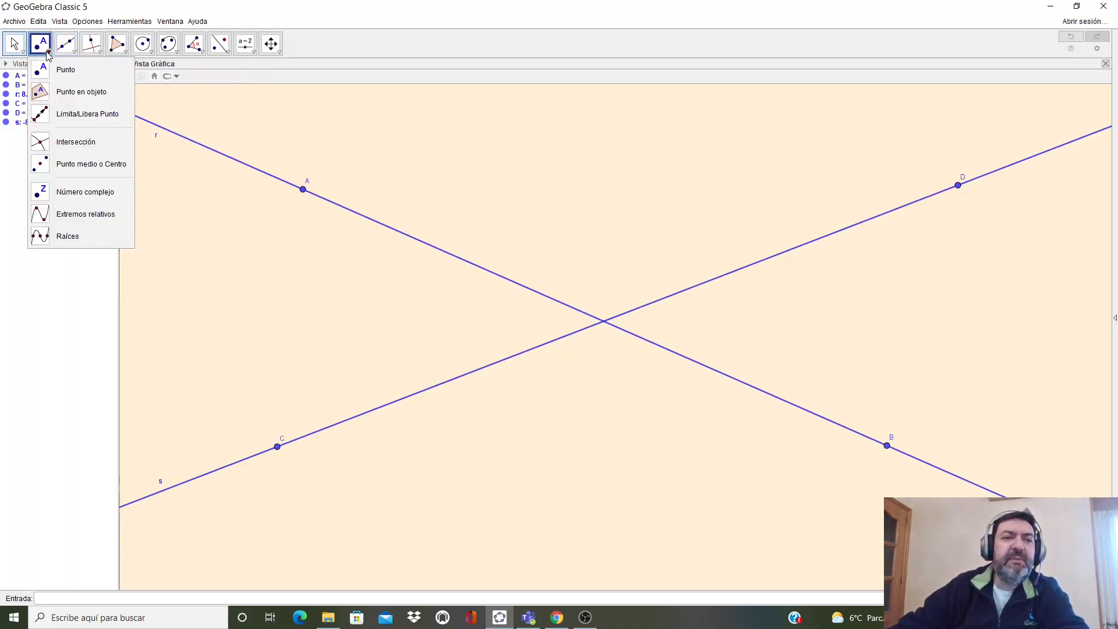
click(57, 144)
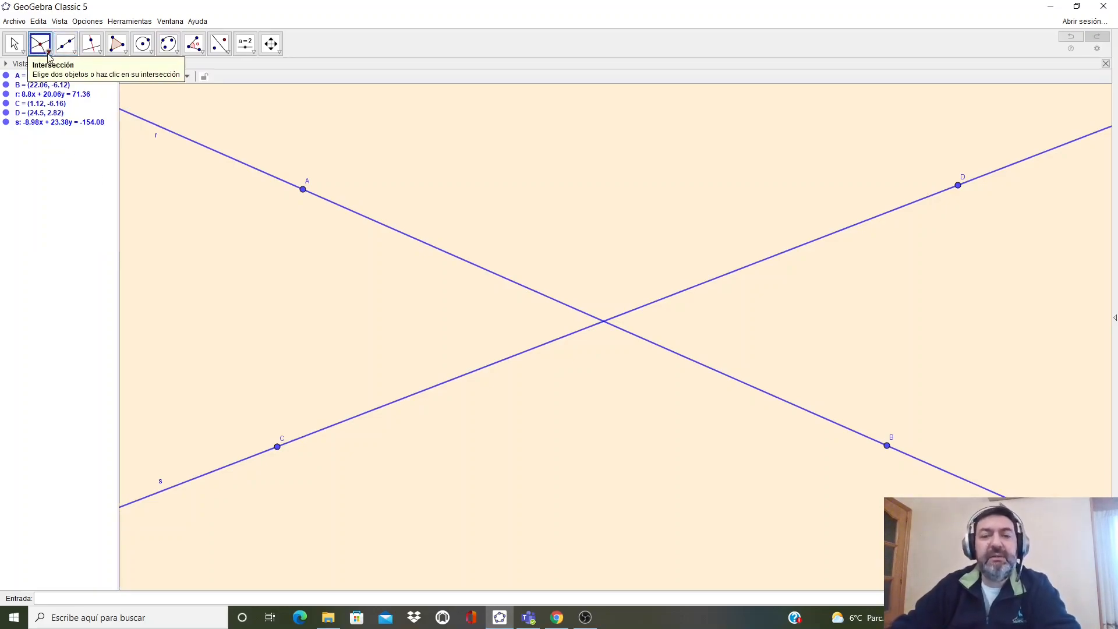
click(417, 243)
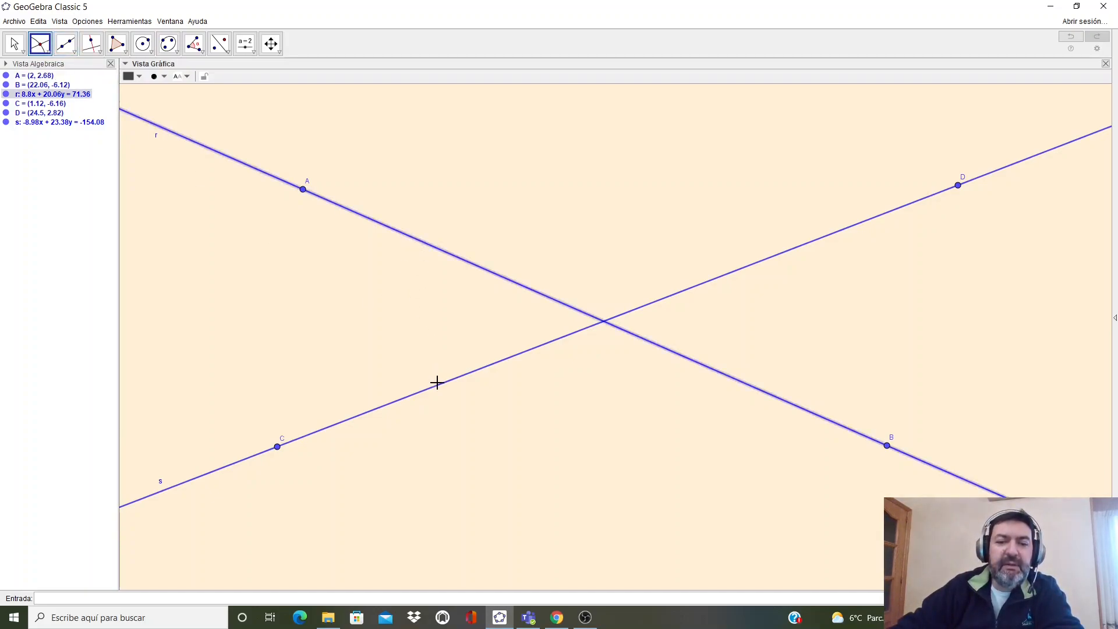
click(438, 383)
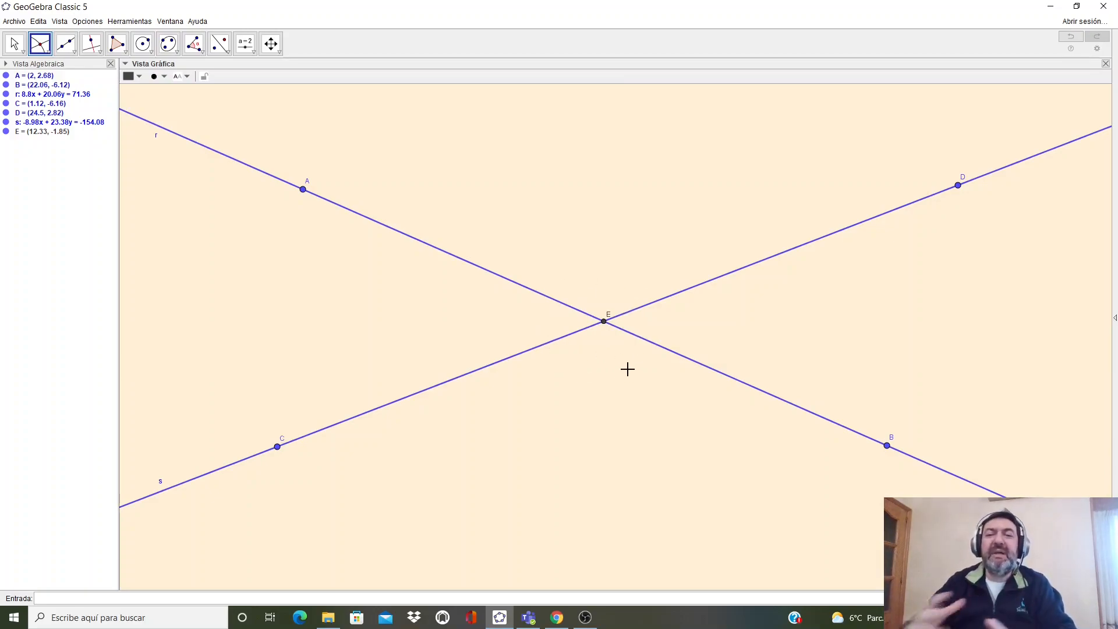
right_click(604, 323)
click(634, 376)
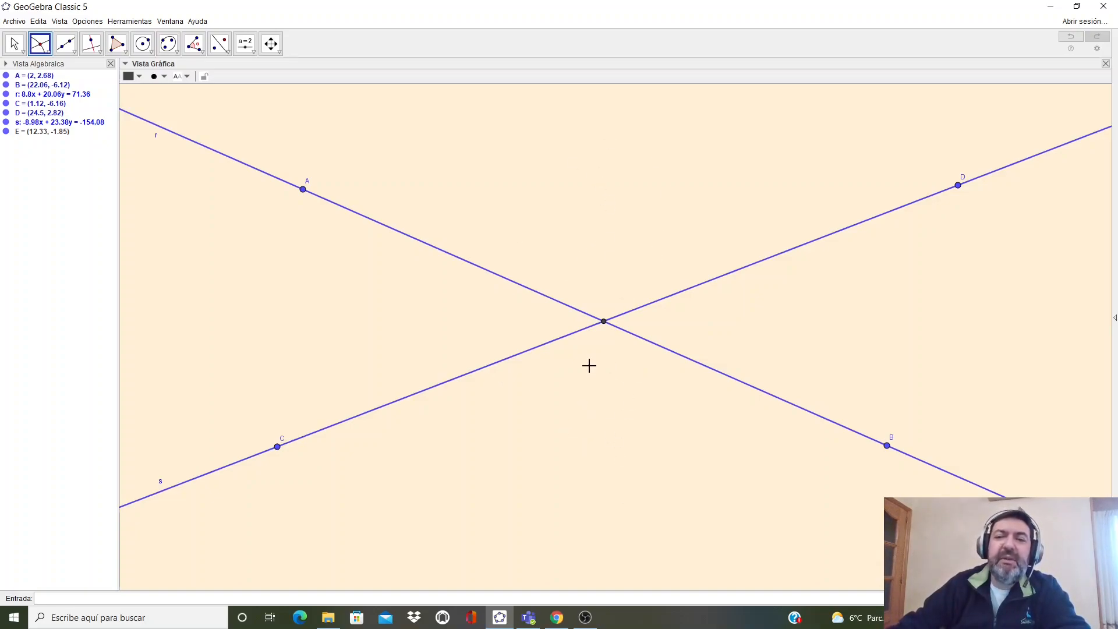
- Create the angle at the intersection between points D and A with the Angle tool
click(196, 50)
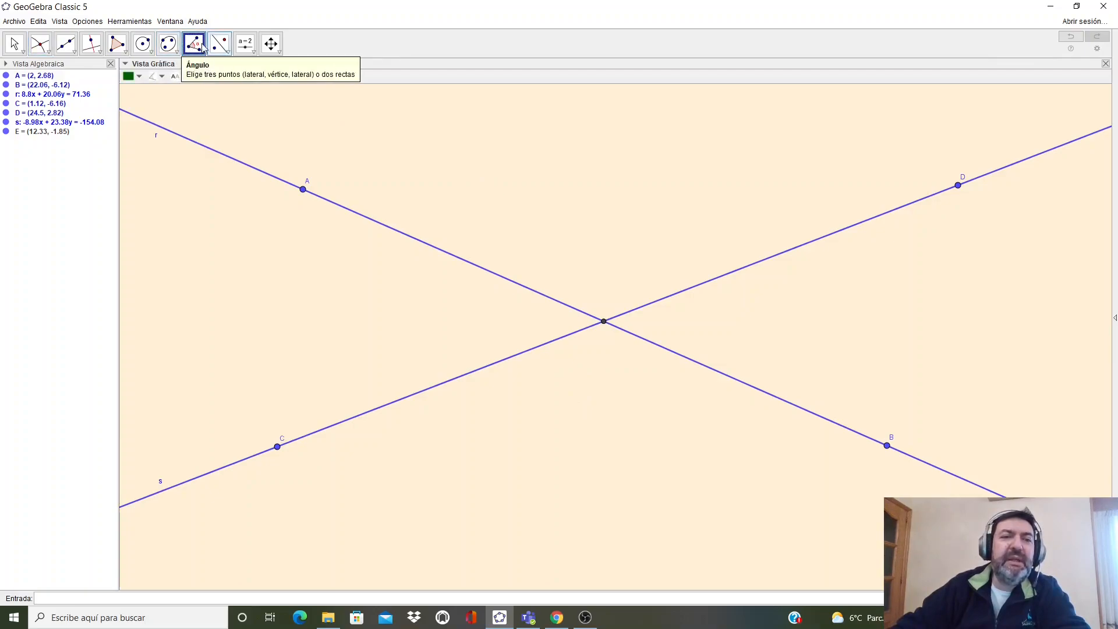
click(958, 186)
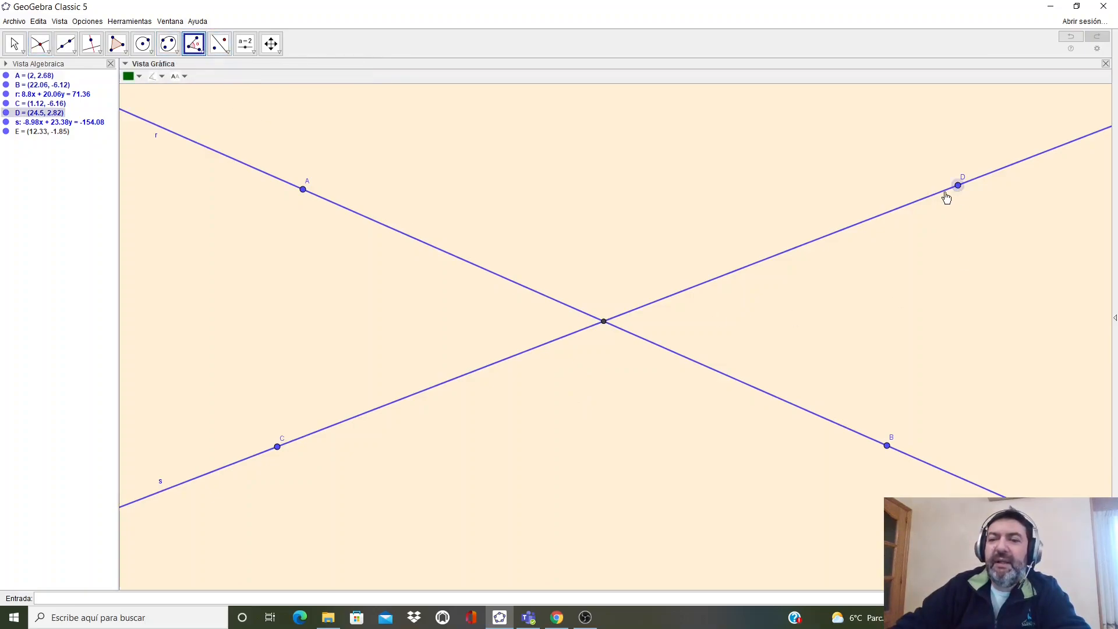
click(604, 321)
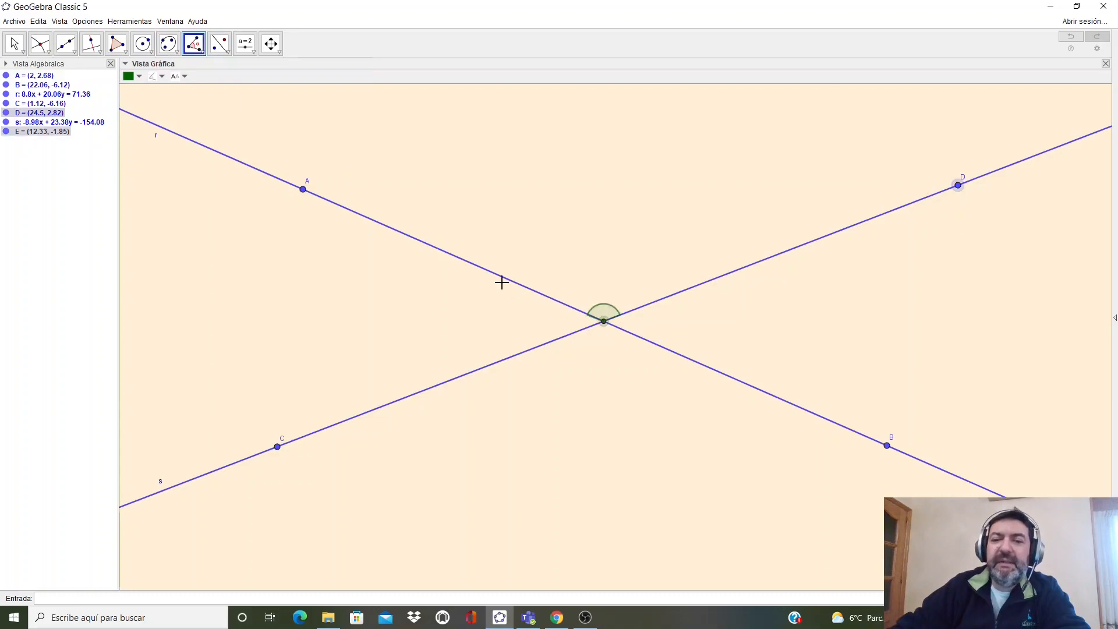
click(303, 189)
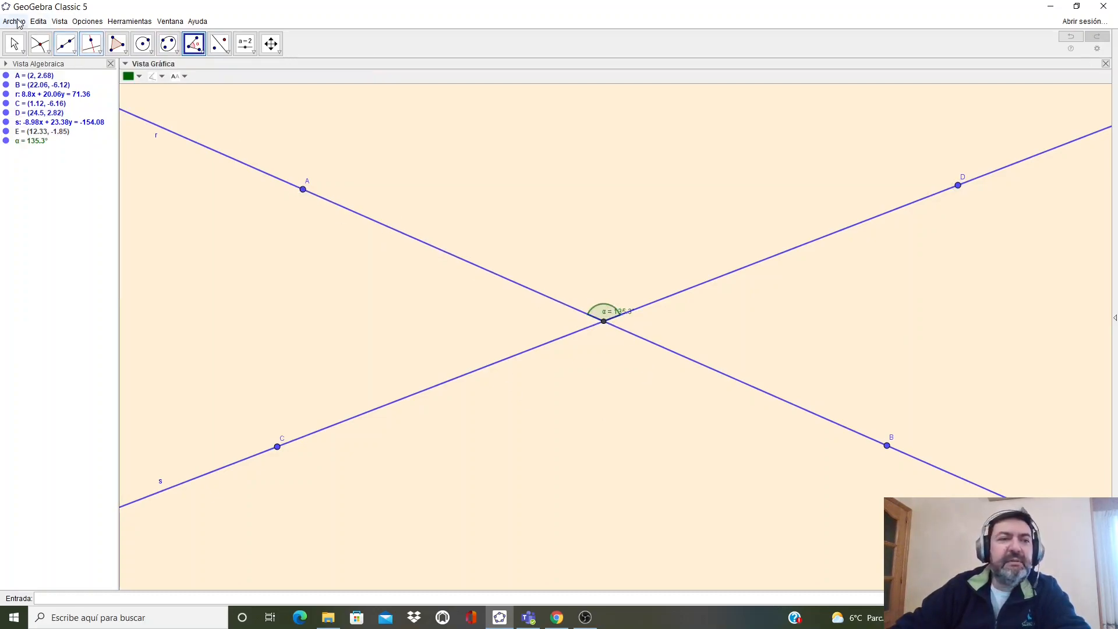
- Reposition the α angle label just above the intersection point
click(16, 45)
drag(616, 316, 611, 300)
double_click(611, 298)
click(594, 324)
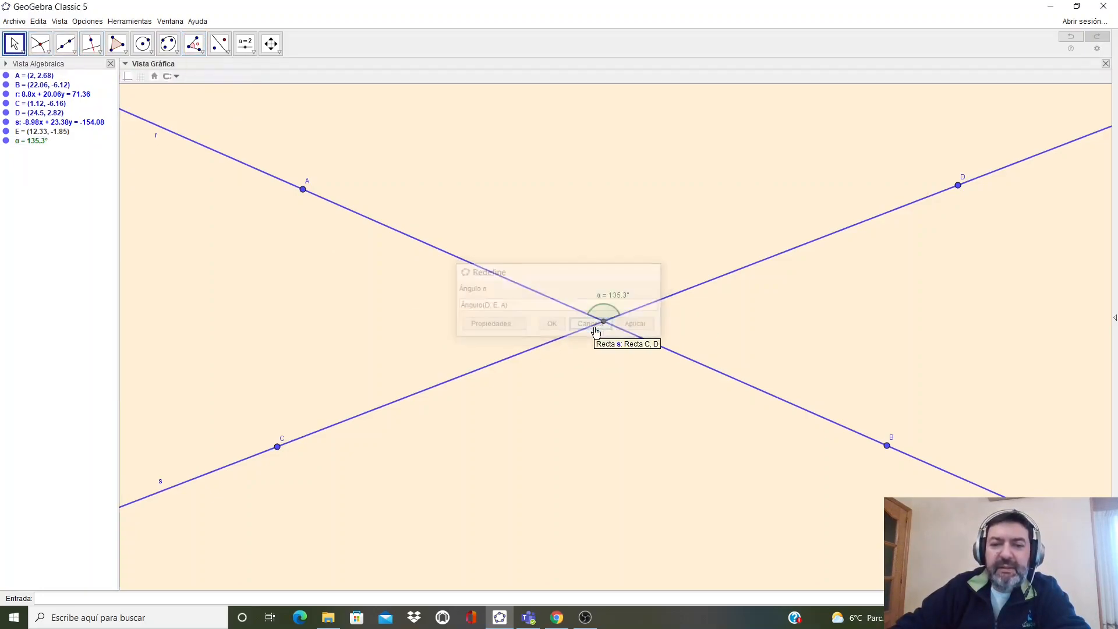
drag(609, 298, 604, 299)
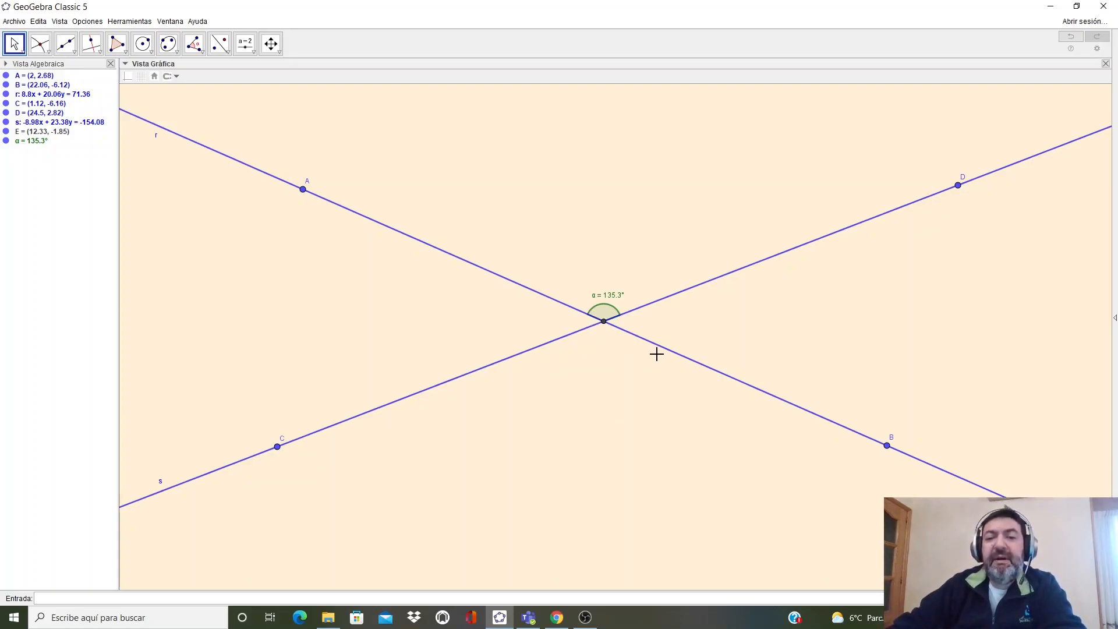
- Create the opposite angle at the intersection between points C and B with the Angle tool
click(196, 47)
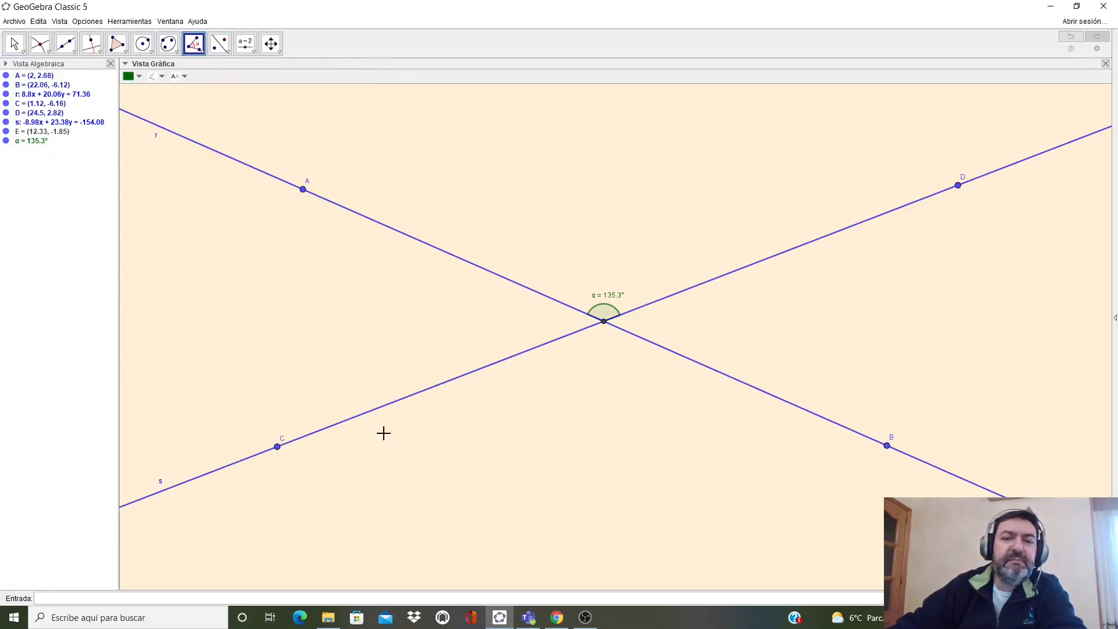
click(277, 446)
click(603, 322)
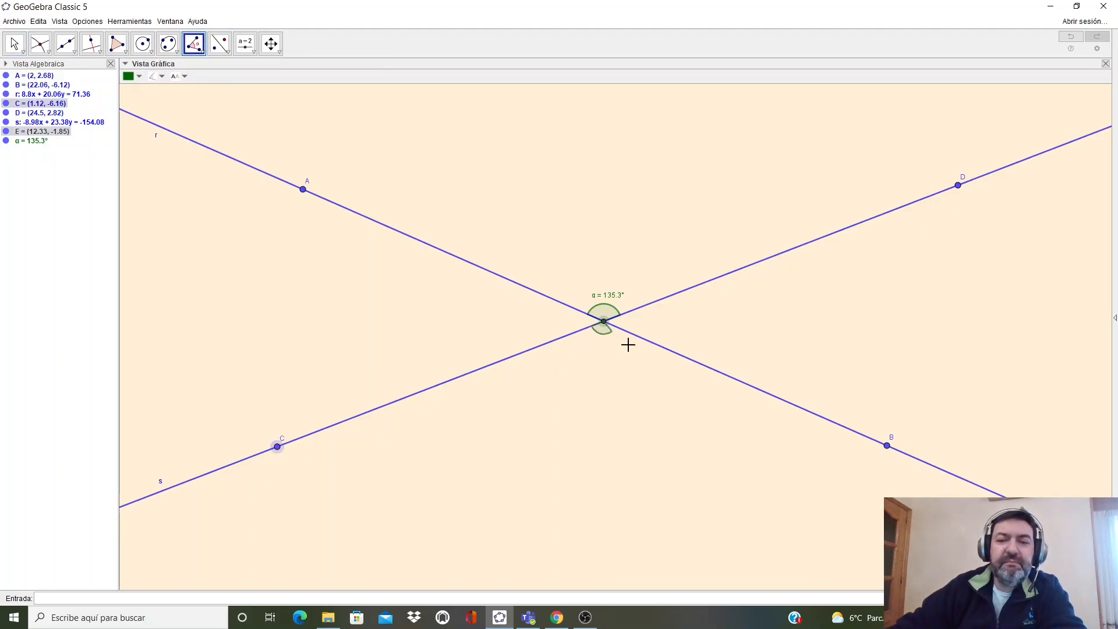
click(887, 446)
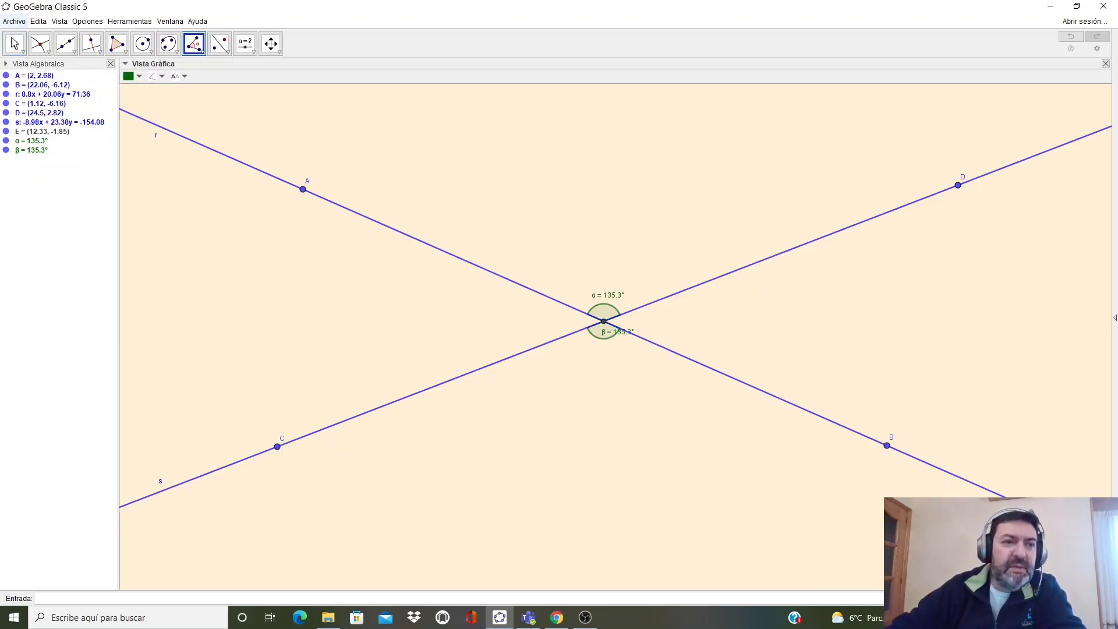
- Move the β angle label just below the intersection point
click(14, 43)
drag(616, 336, 607, 348)
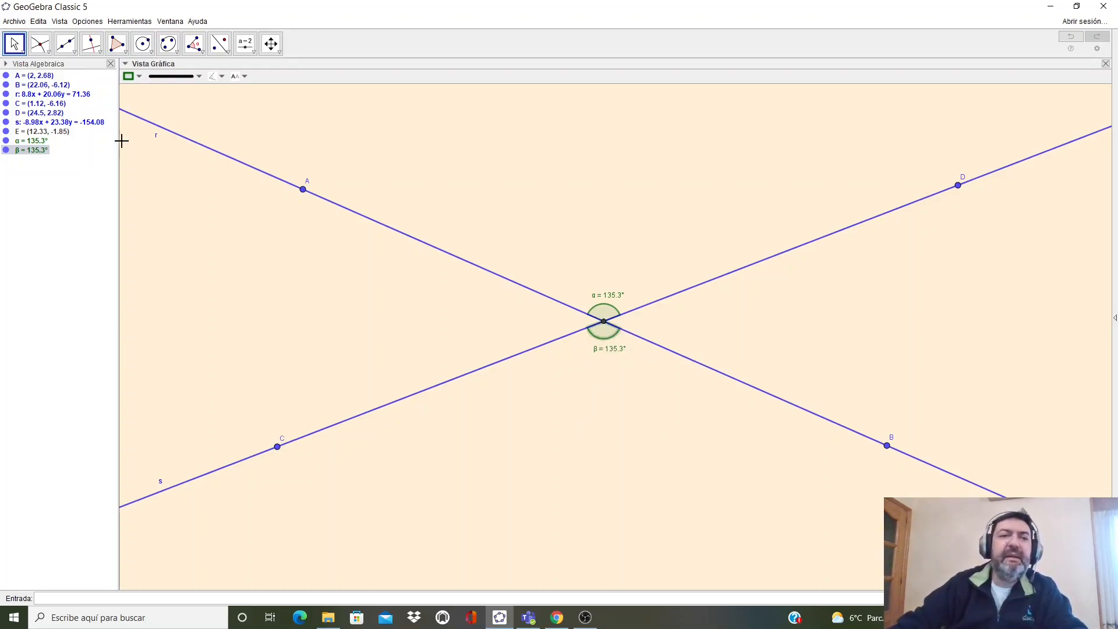
- Start a new text below the intersection with the Text tool and set its text size to Grande
click(255, 53)
click(267, 90)
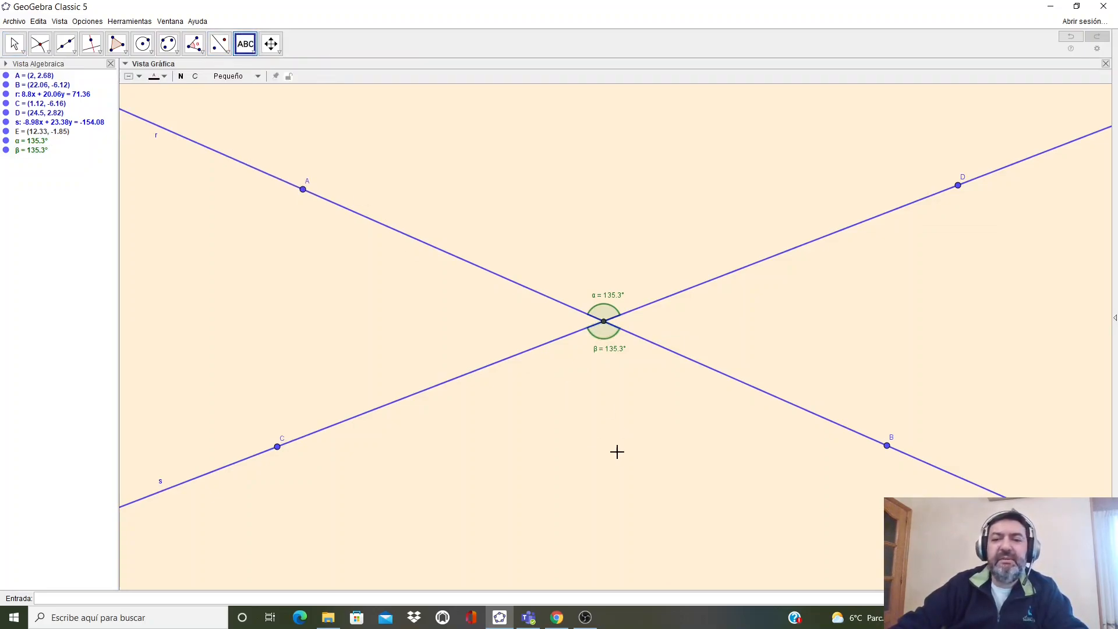
click(503, 425)
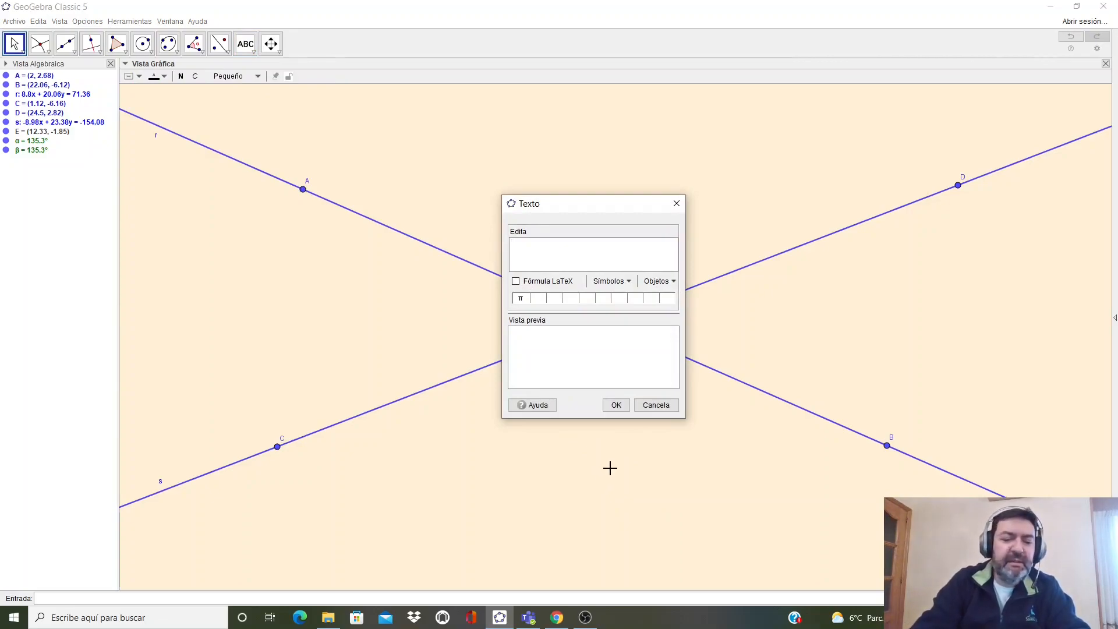
click(234, 76)
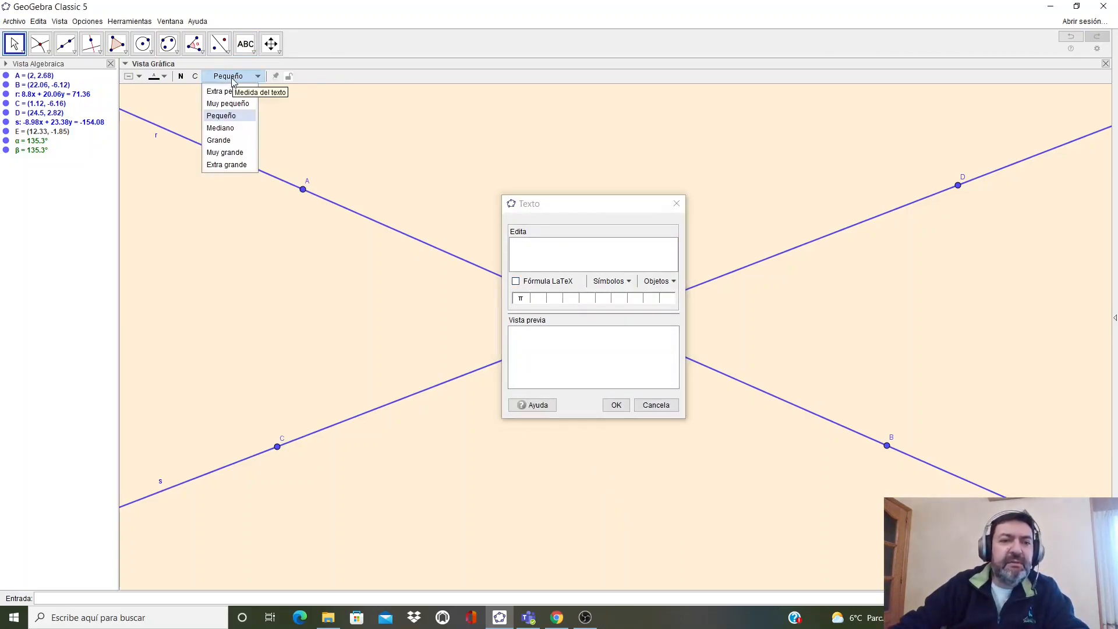
click(225, 152)
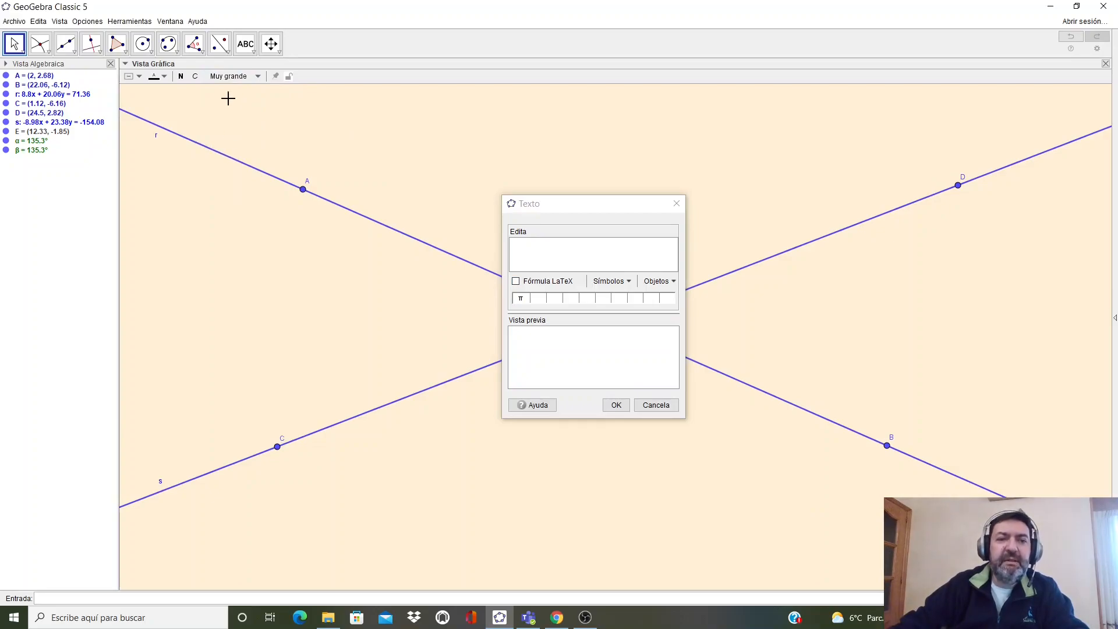
click(235, 78)
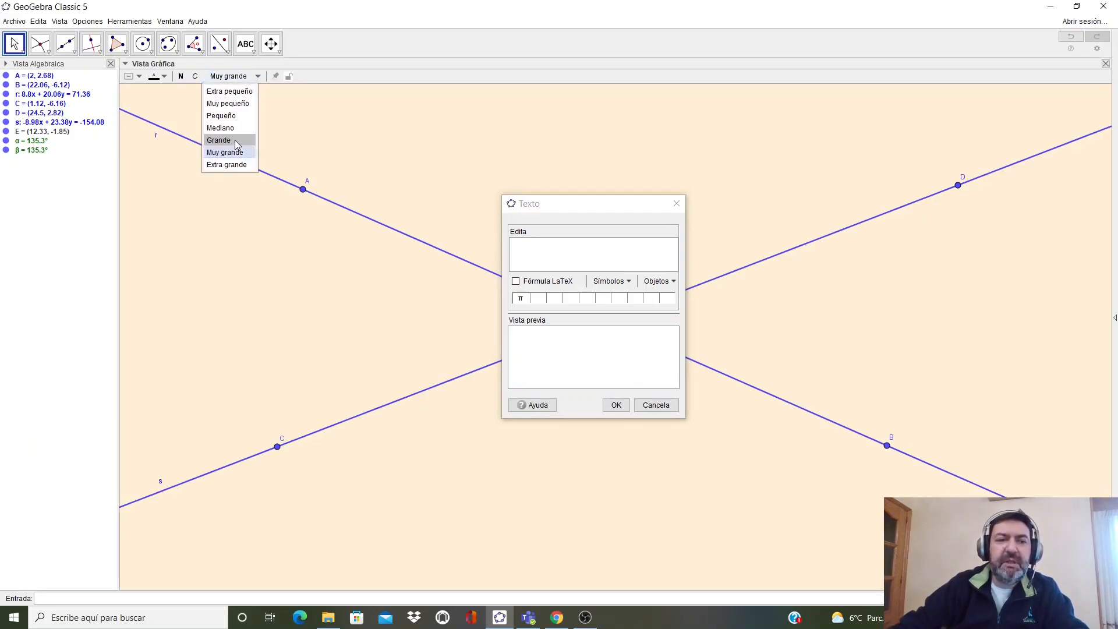
click(235, 139)
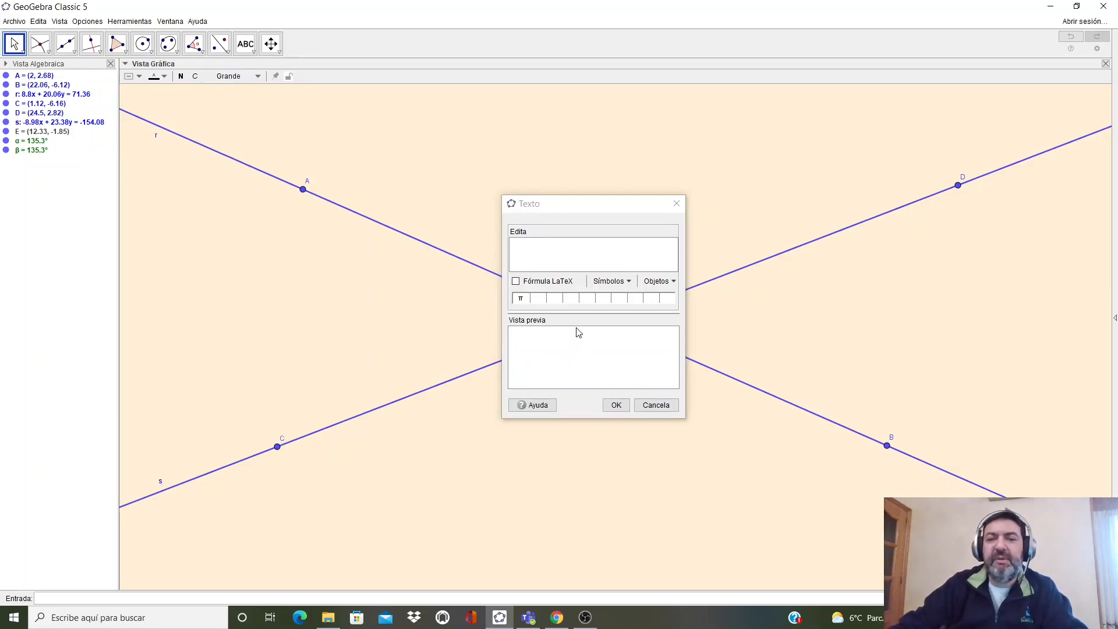
click(566, 251)
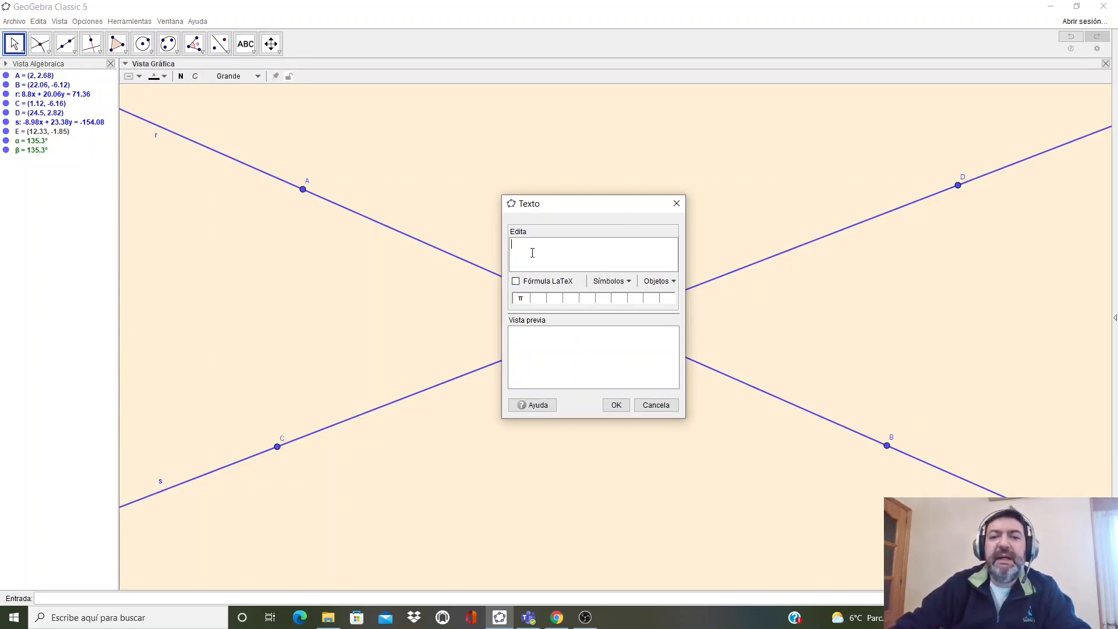
- Write the text 'α y β son opuestos por el vértice' followed by a new line 'Con lo que son iguales'
drag(557, 208, 734, 281)
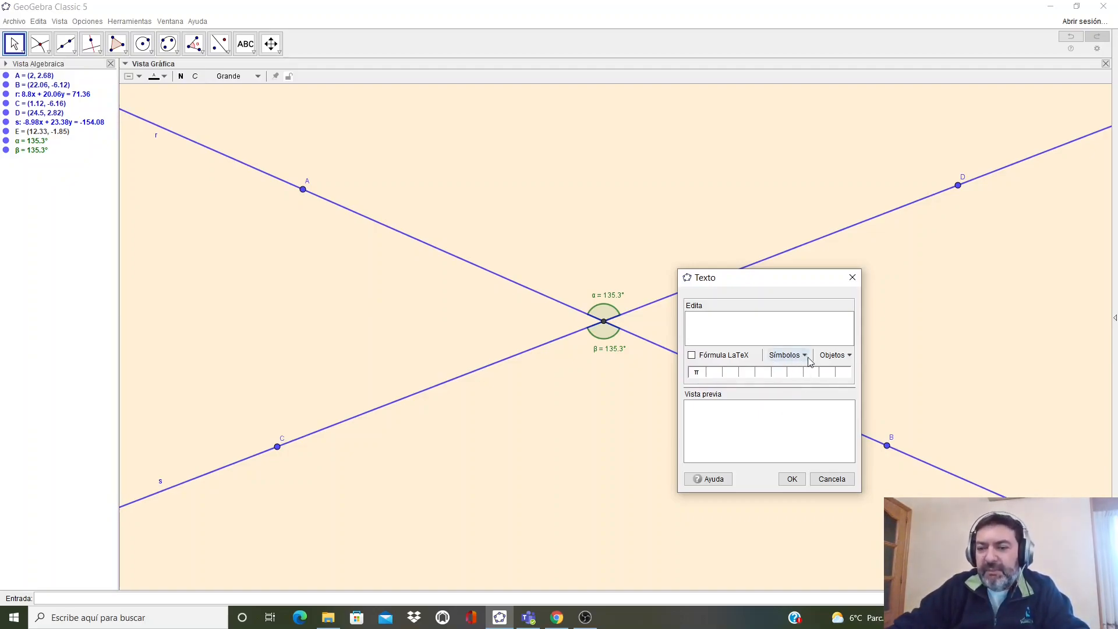
click(785, 357)
mouse_move(799, 396)
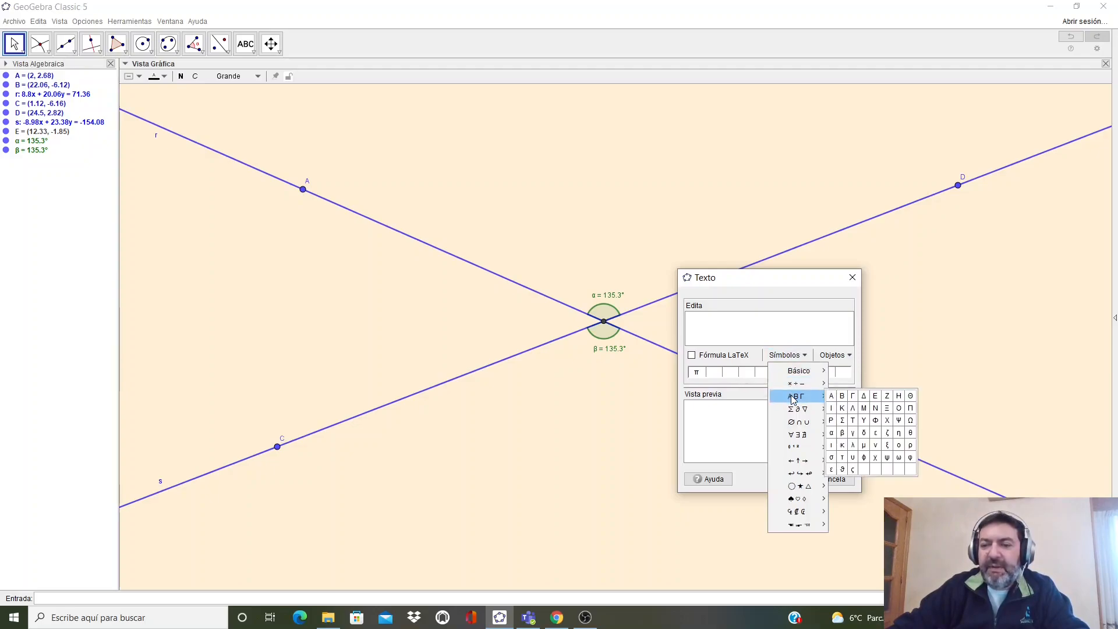
click(831, 433)
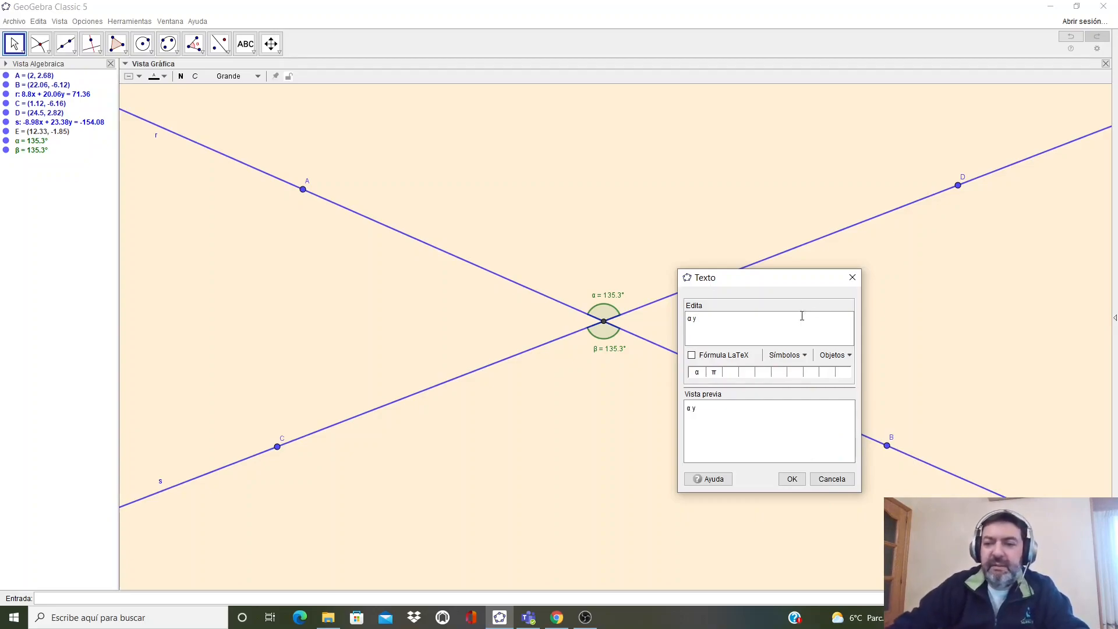
click(790, 356)
mouse_move(811, 402)
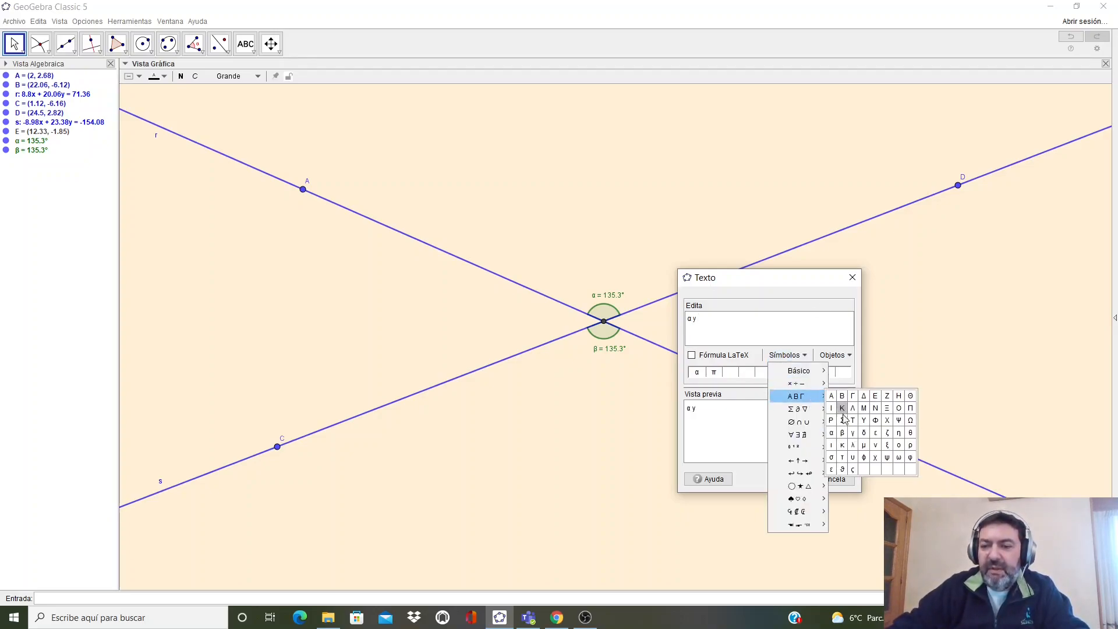
click(843, 432)
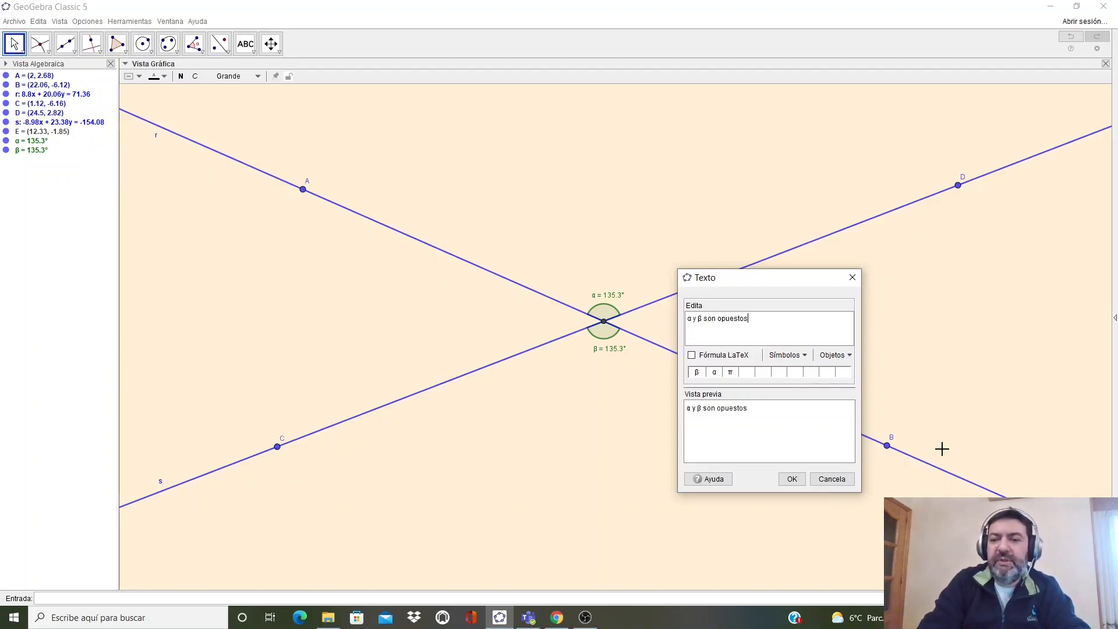
text(son opuestos por el vért)
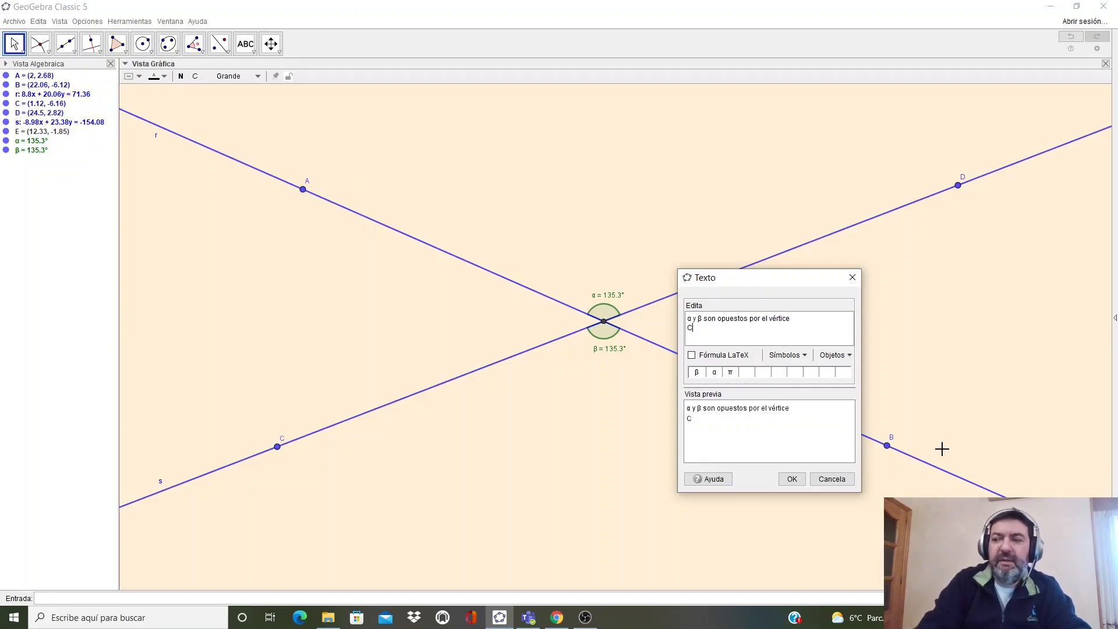
text(ice Con lo que son iguales)
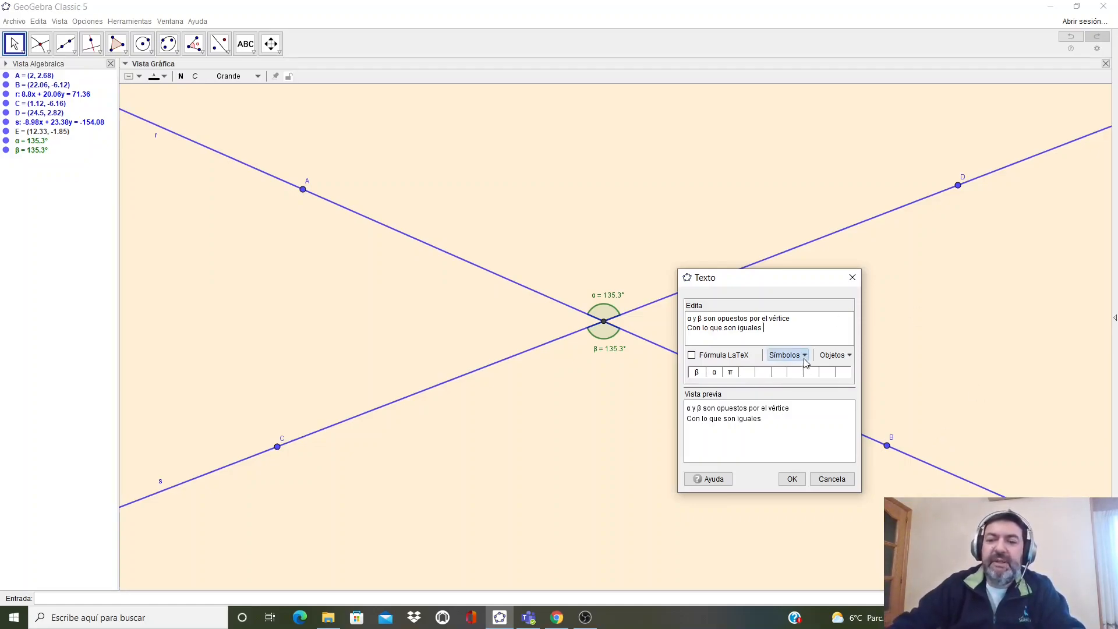
- Append the linked values of α and β separated by '=' and confirm the text
click(847, 360)
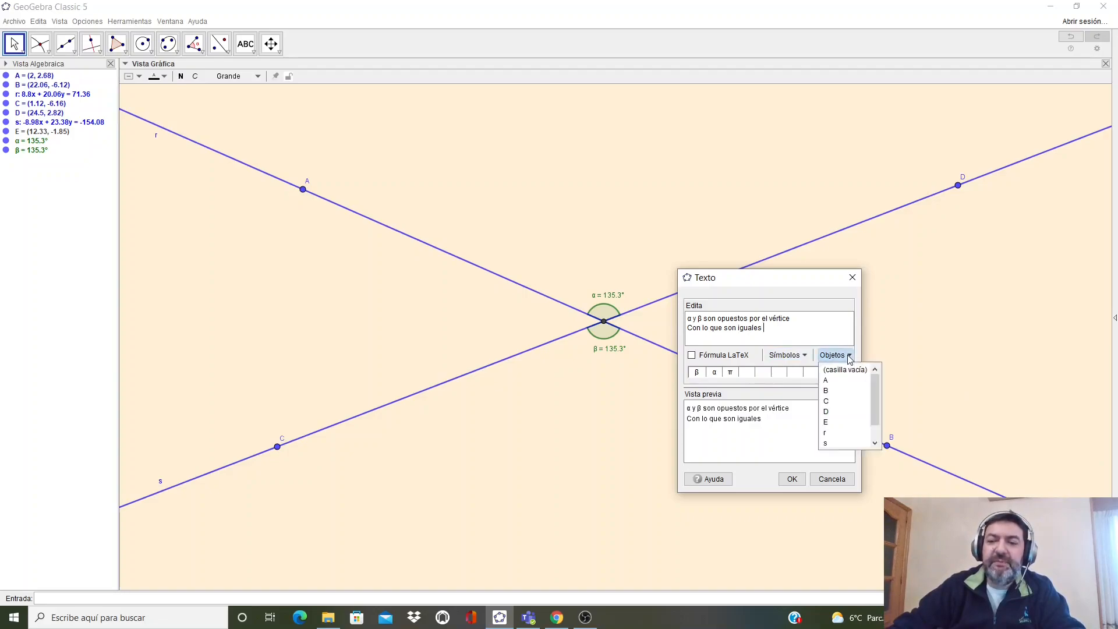
drag(877, 392, 878, 404)
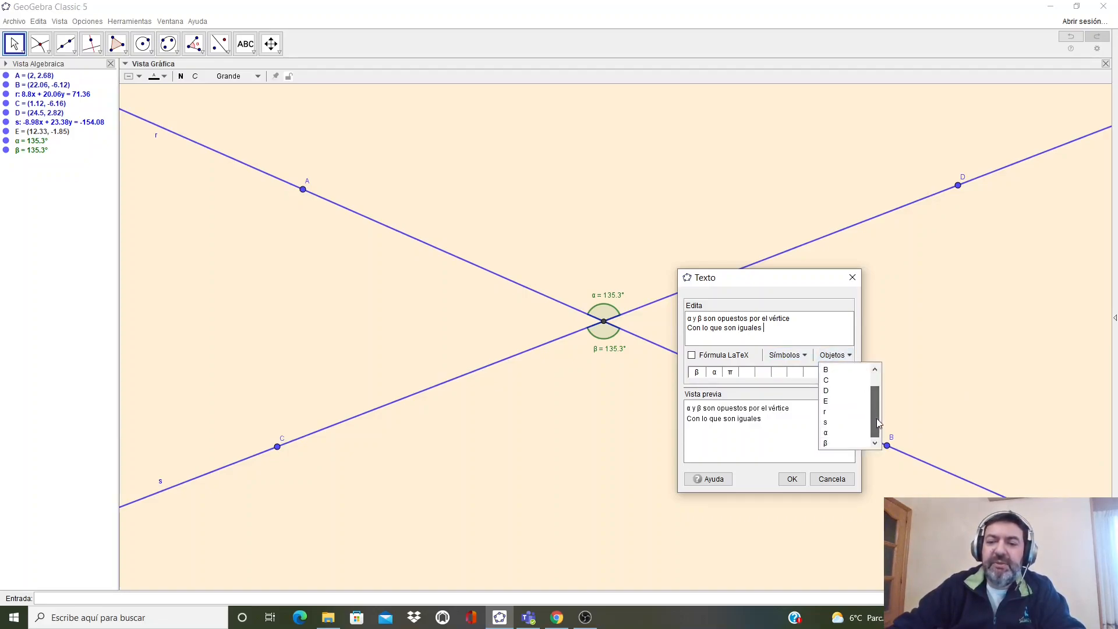
click(833, 434)
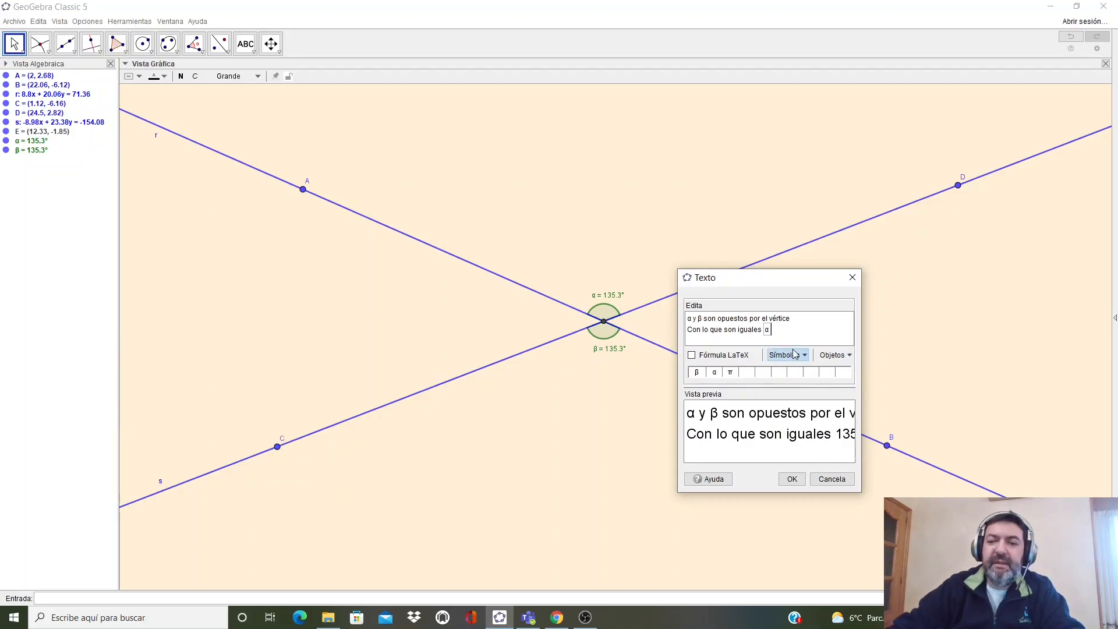
text(=)
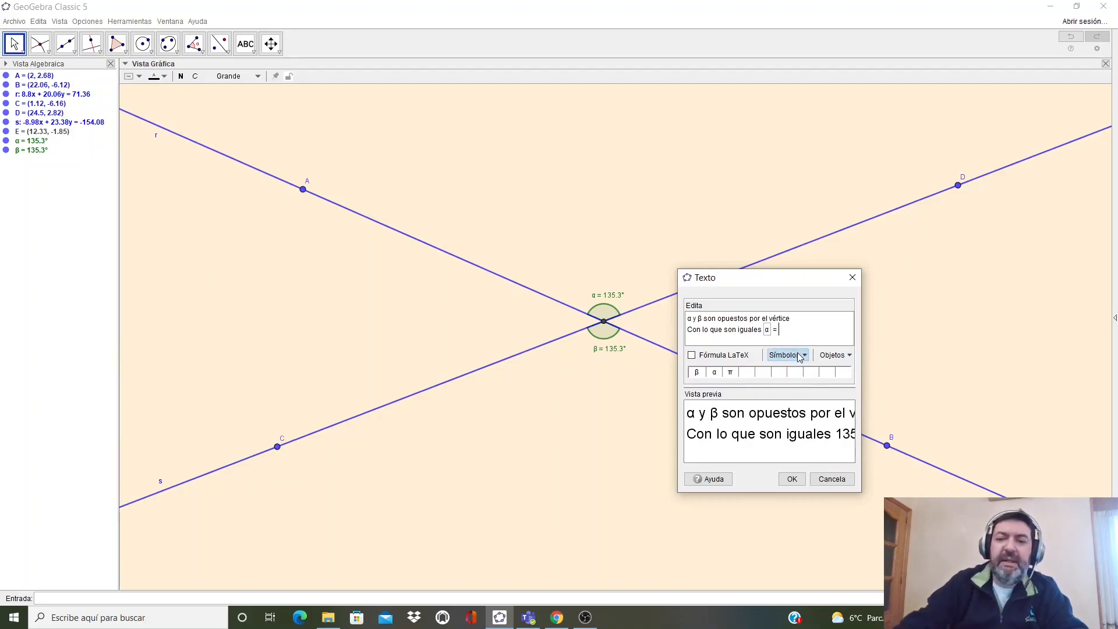
click(834, 354)
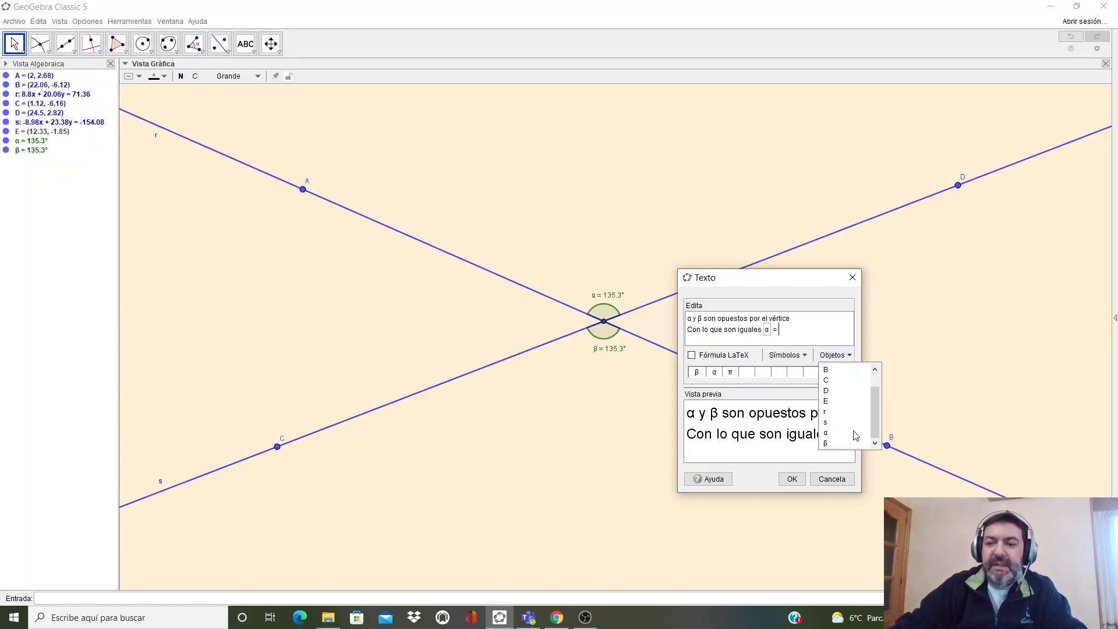
click(838, 444)
click(791, 479)
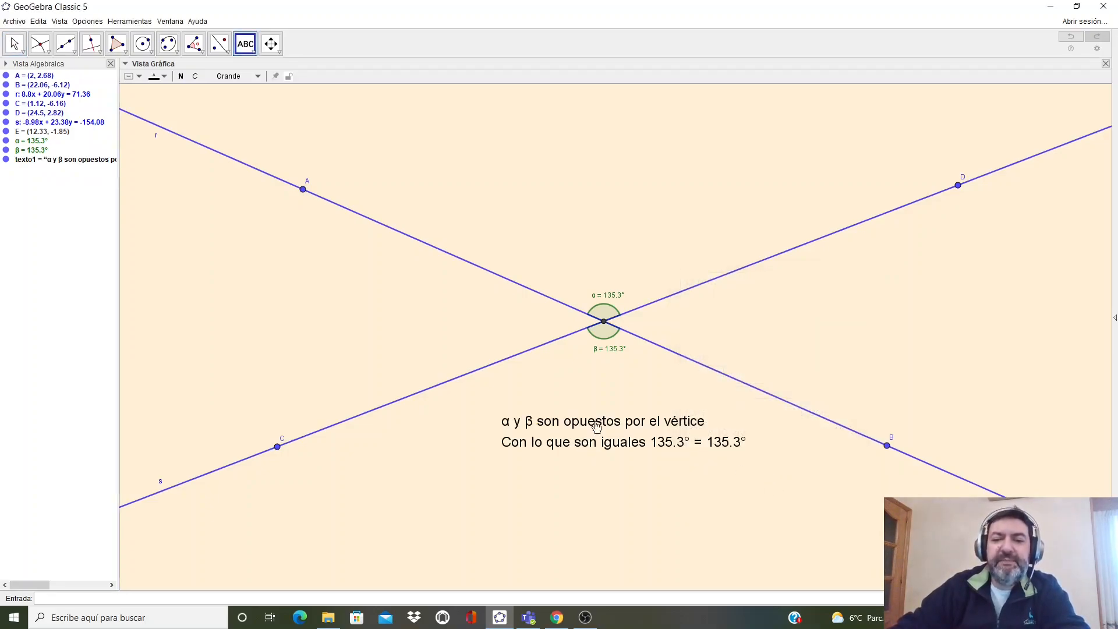
- Drag point B slightly along its line to show both angles stay equal
click(895, 439)
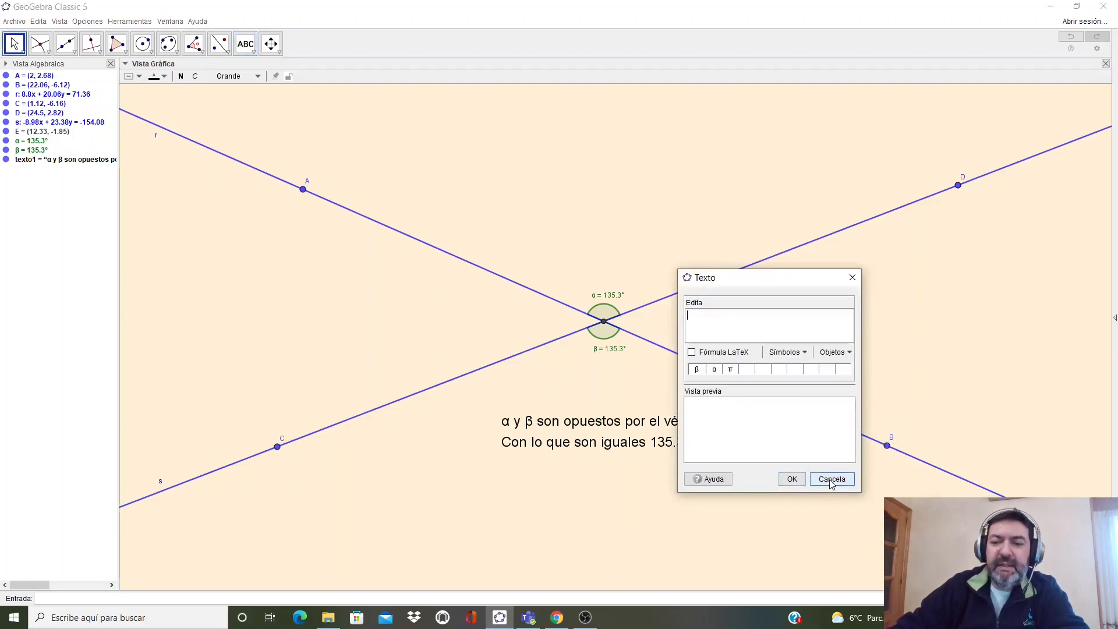
click(831, 481)
click(14, 43)
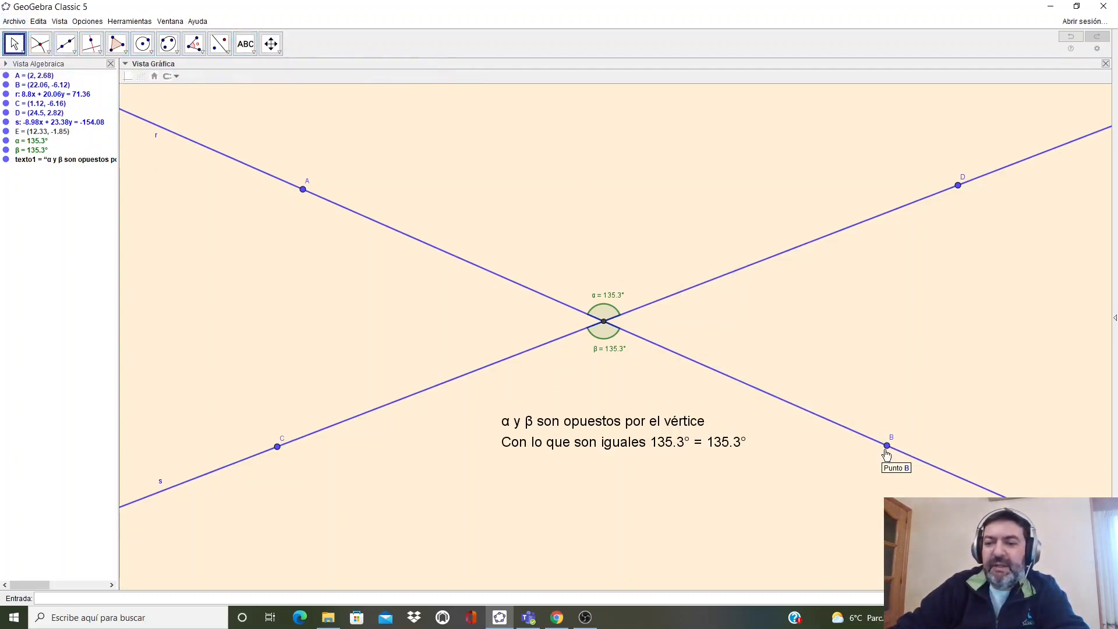
mouse_move(888, 452)
mouse_down()
mouse_move(910, 416)
mouse_move(892, 371)
mouse_move(792, 363)
mouse_move(741, 386)
mouse_move(773, 382)
mouse_move(784, 331)
mouse_move(731, 355)
mouse_move(819, 417)
mouse_move(905, 456)
mouse_up()
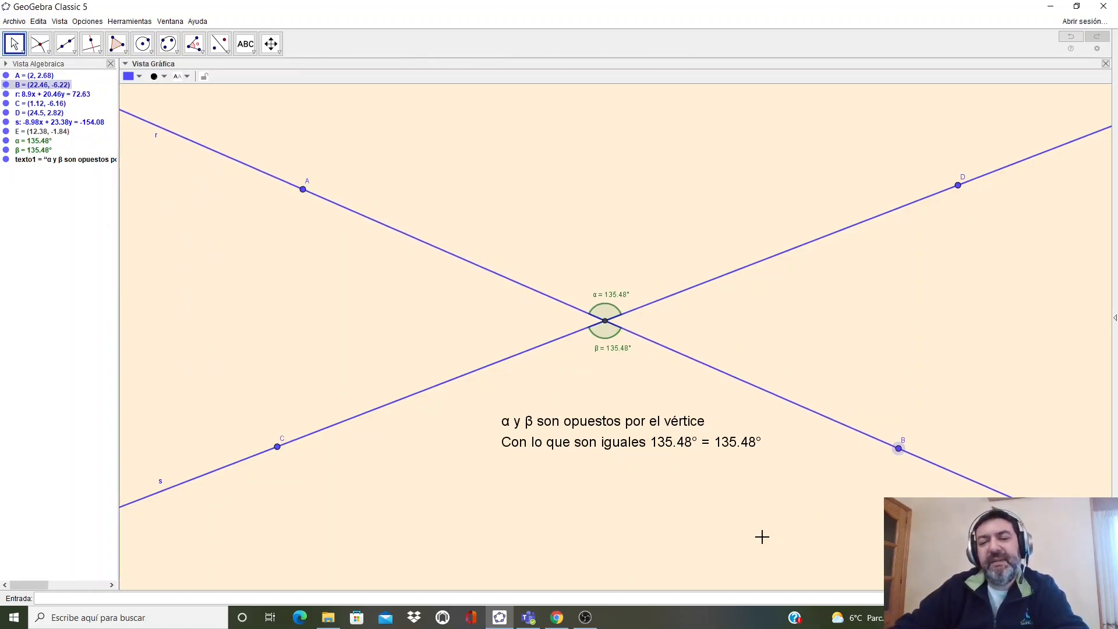
- Color the explanatory text dark green and nudge it slightly upward
click(616, 452)
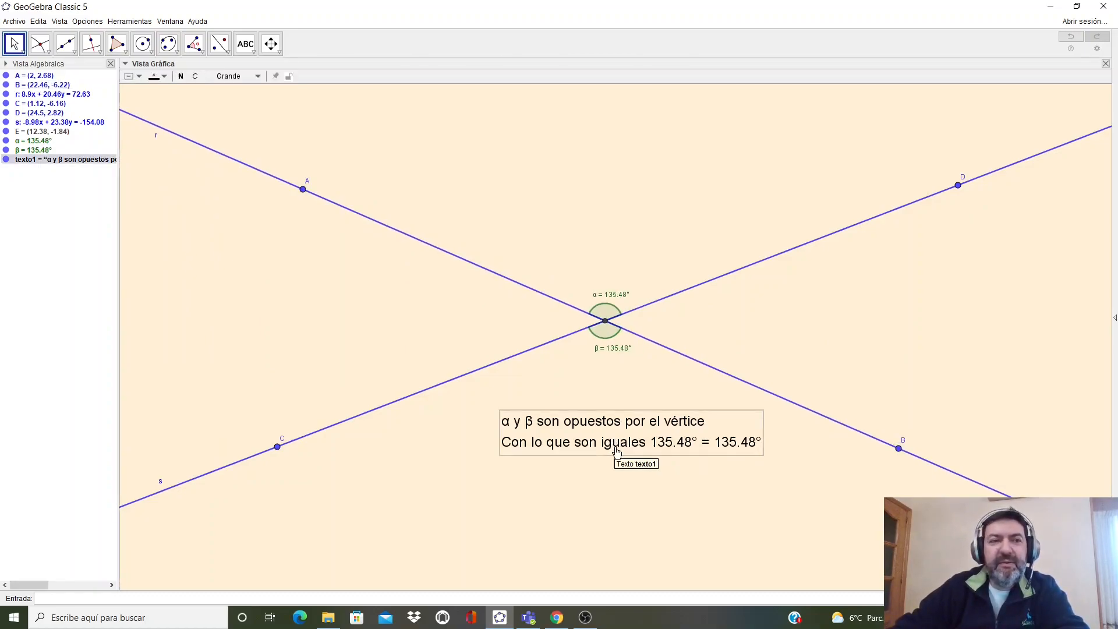
click(164, 76)
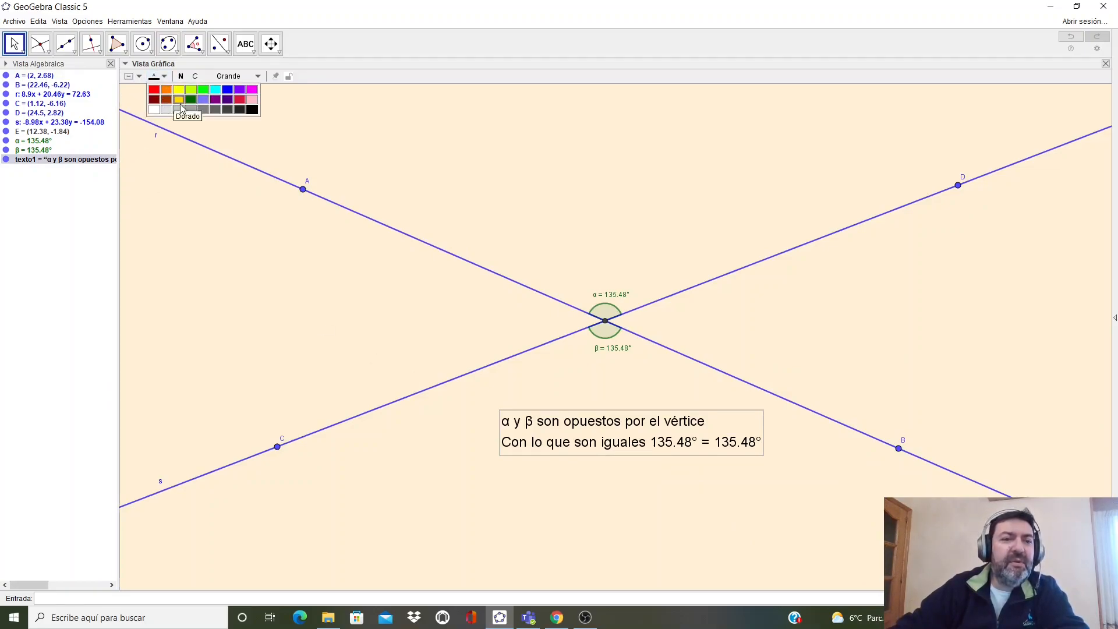
click(240, 100)
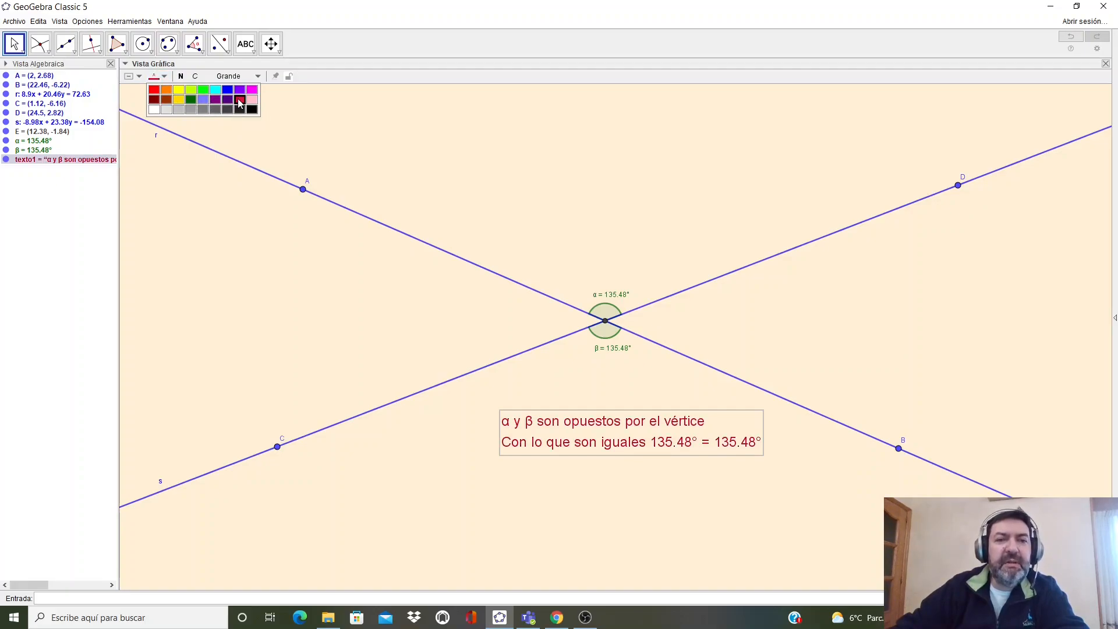
click(193, 92)
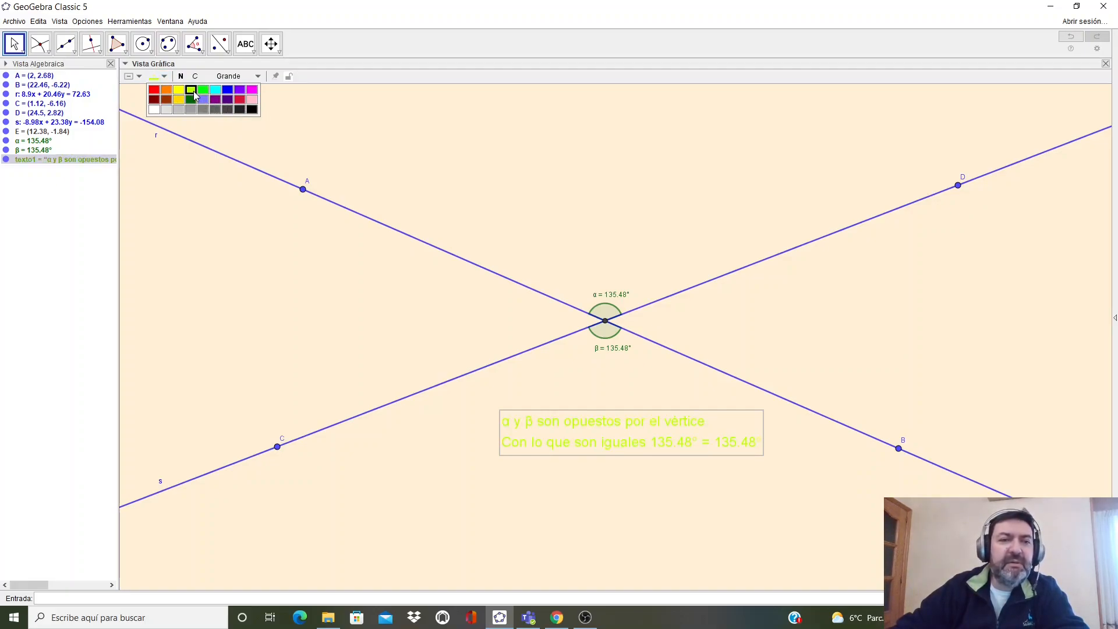
click(192, 99)
drag(608, 461, 596, 447)
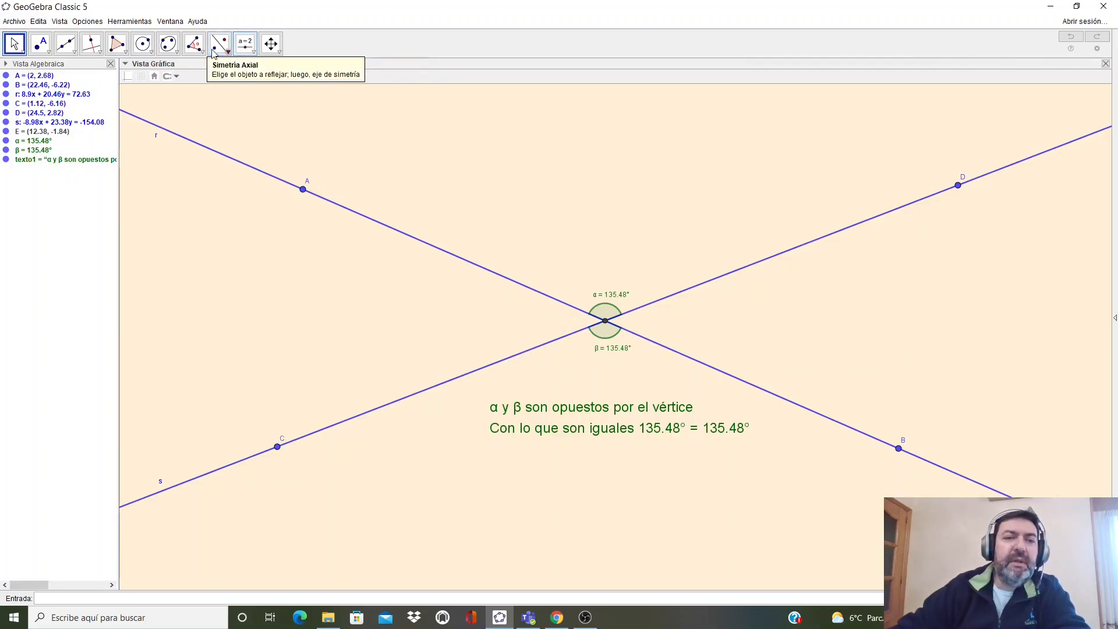
- Create the angle at the intersection between points A and C with the Angle tool
click(194, 43)
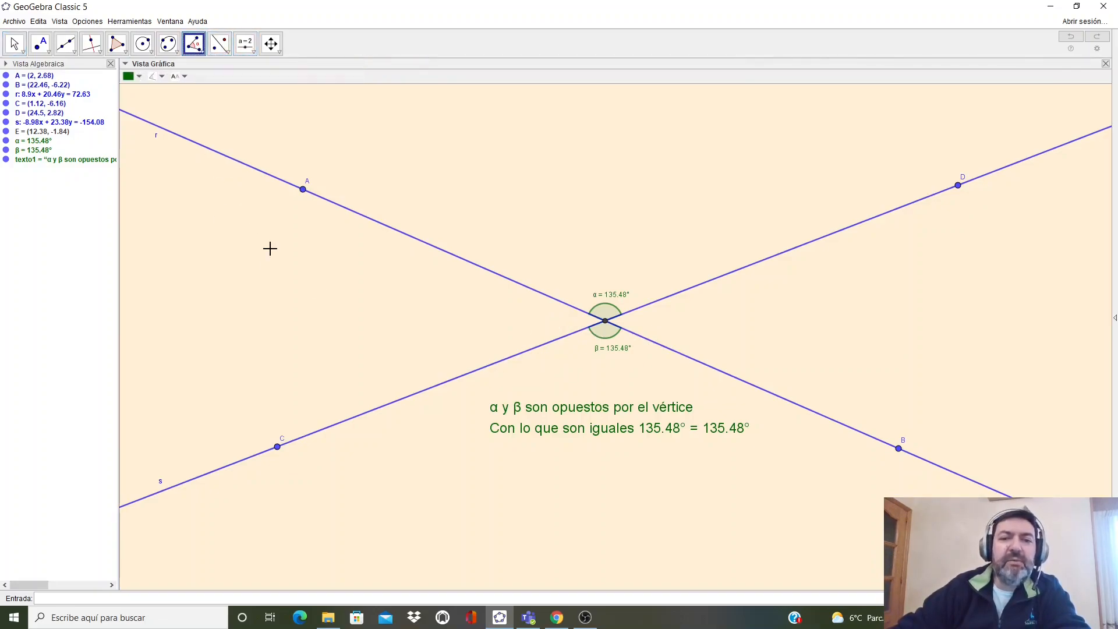
click(302, 190)
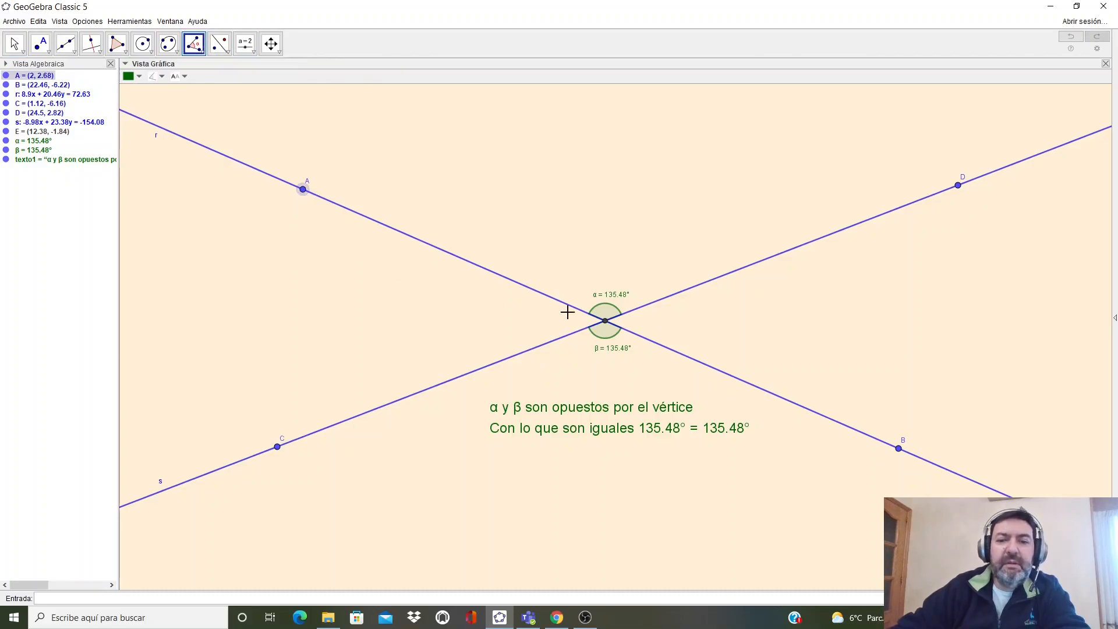
click(604, 321)
click(278, 450)
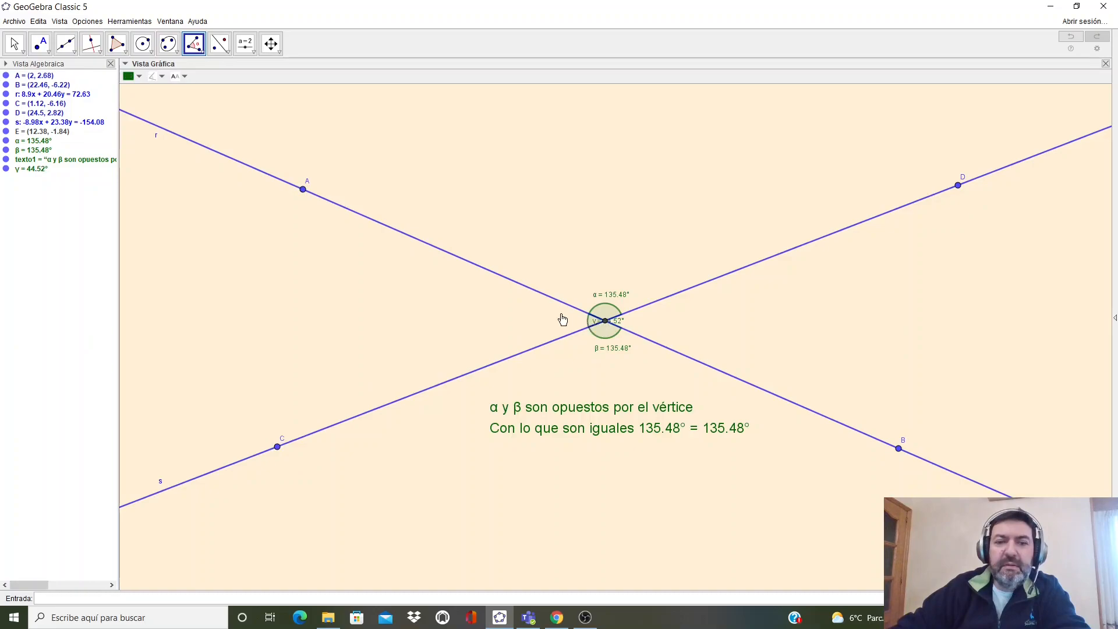
- Move the γ label left of the intersection and set the angle's color to pink 255, 51, 102
click(14, 43)
drag(617, 324, 573, 325)
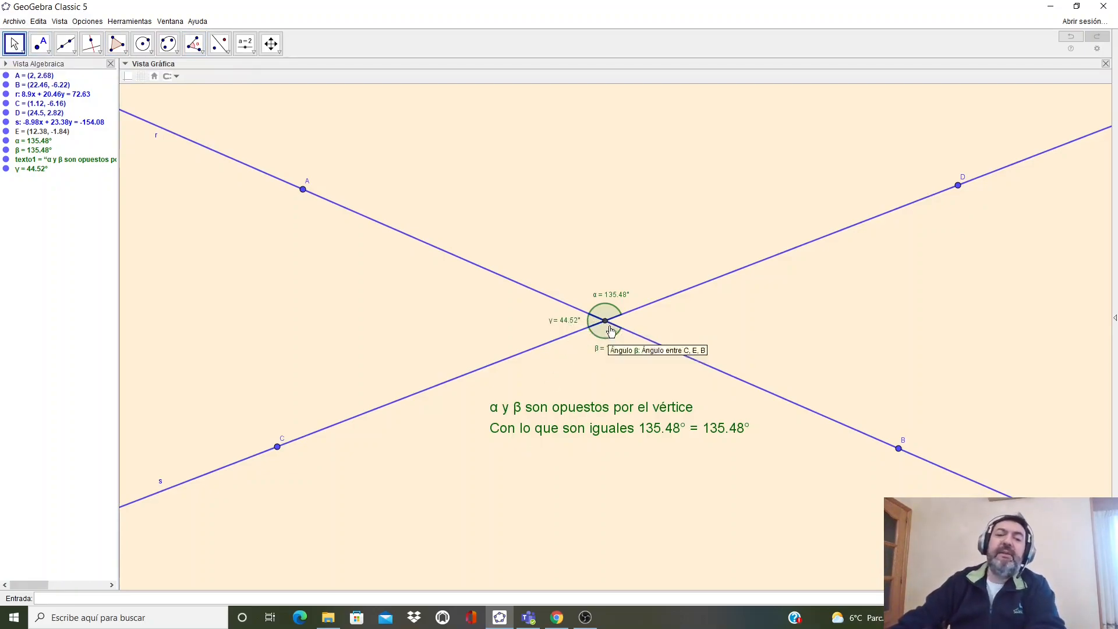
right_click(570, 322)
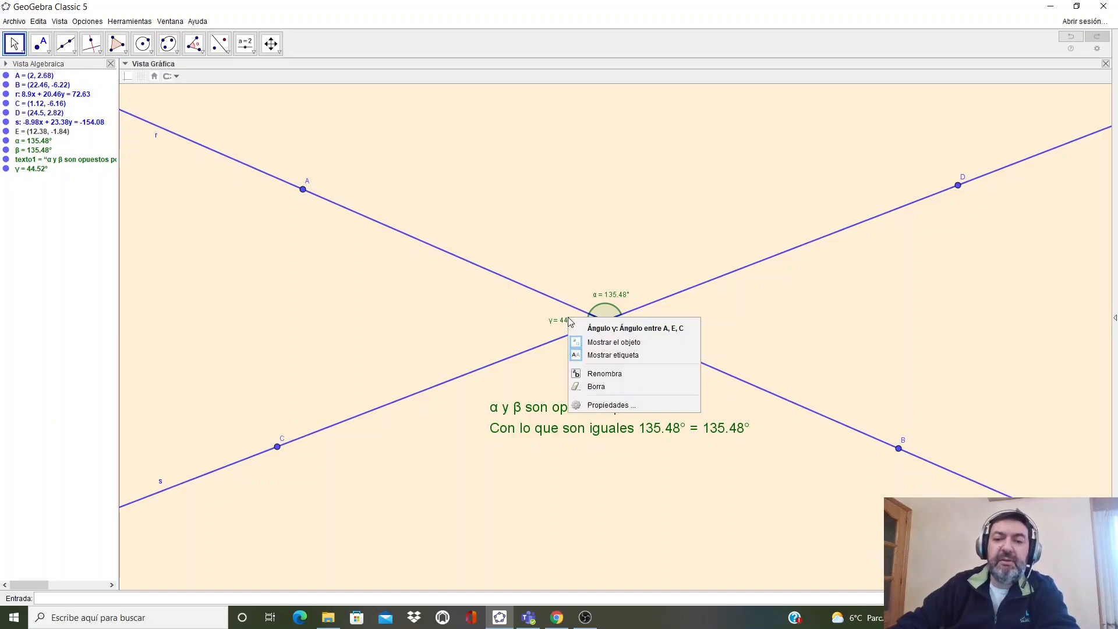
click(599, 401)
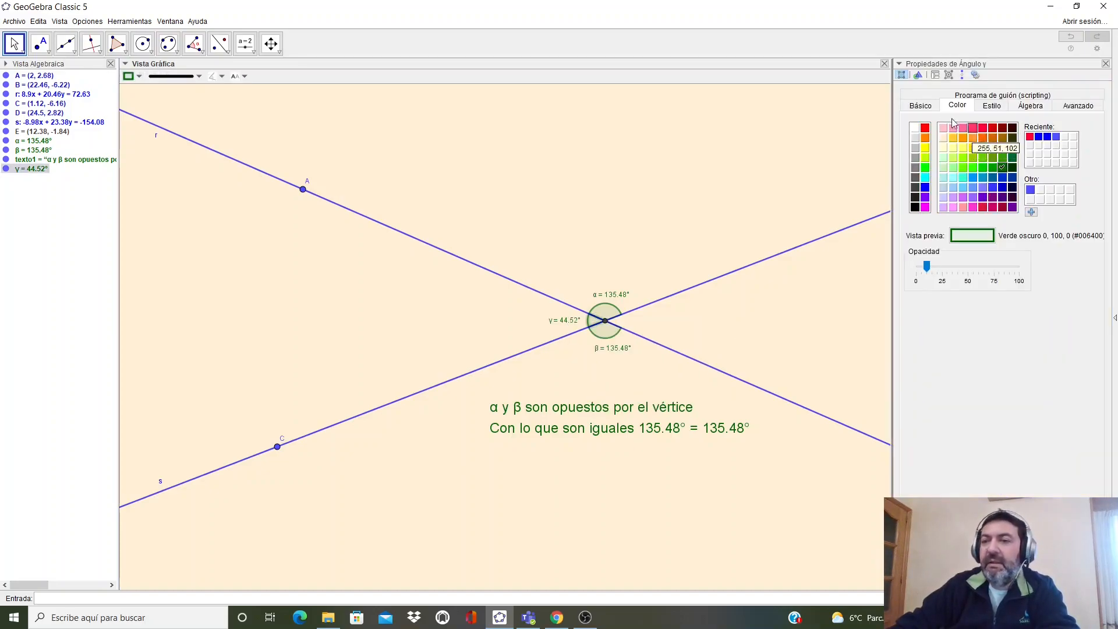
click(972, 128)
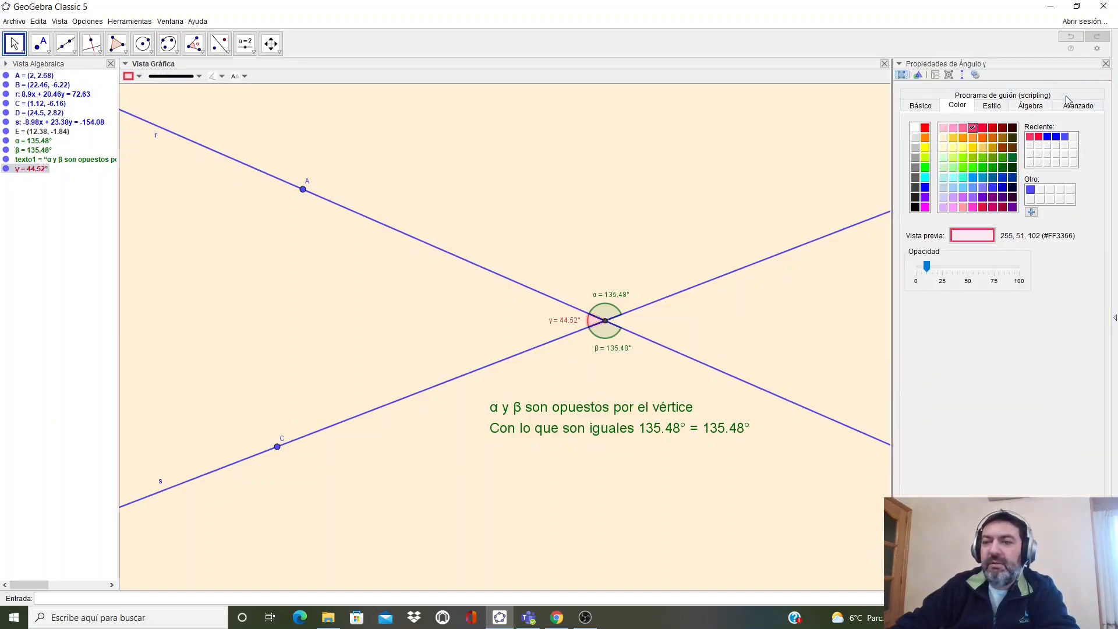
- Close the properties panel and compute α + γ from the input bar
click(1105, 63)
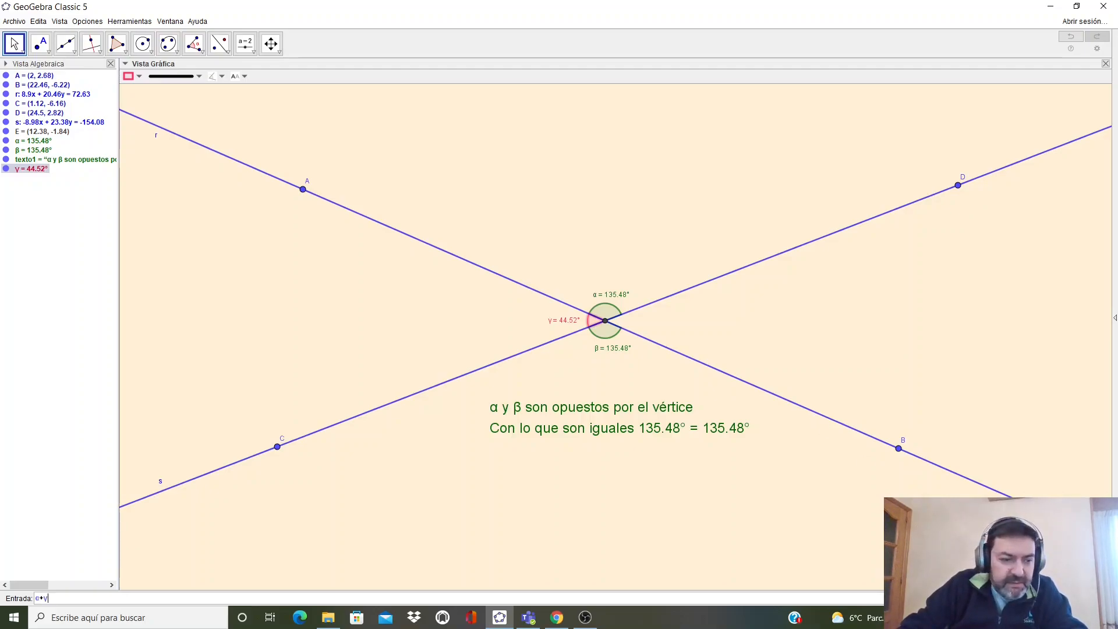
key(Return)
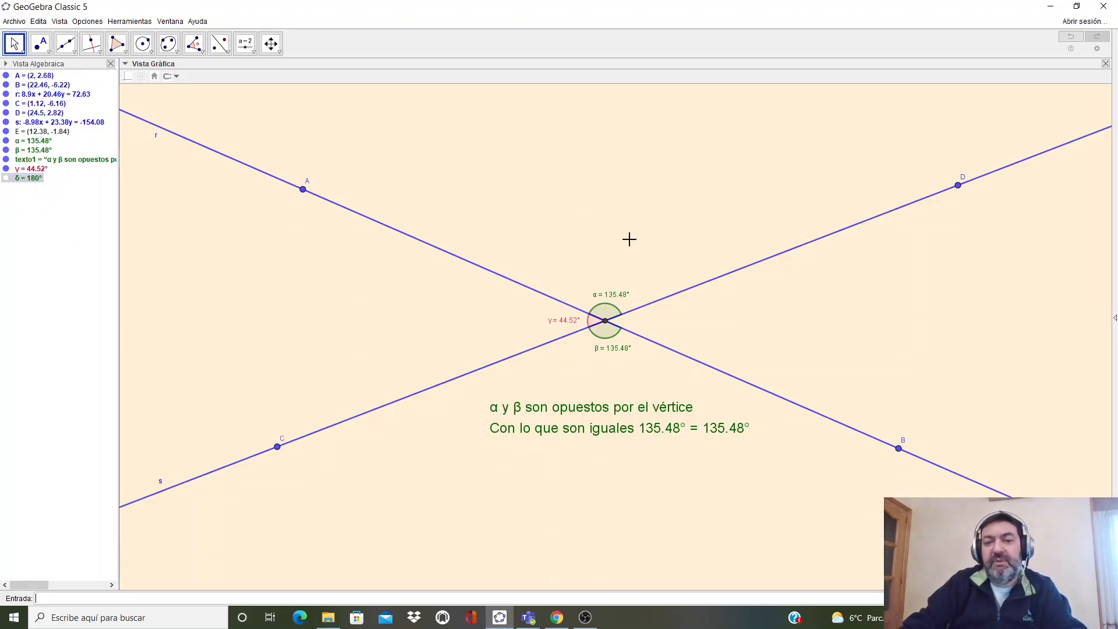
- Place a new text above the intersection reading 'α y γ son suplementarios' using Greek symbols, starting a new line
click(245, 45)
click(255, 52)
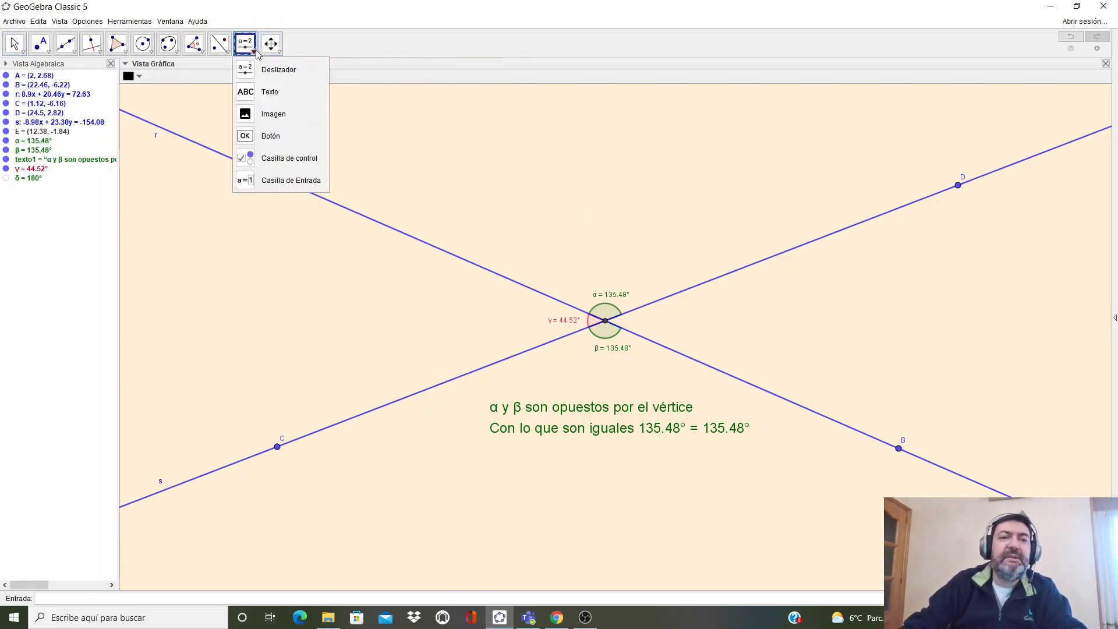
click(255, 92)
click(571, 203)
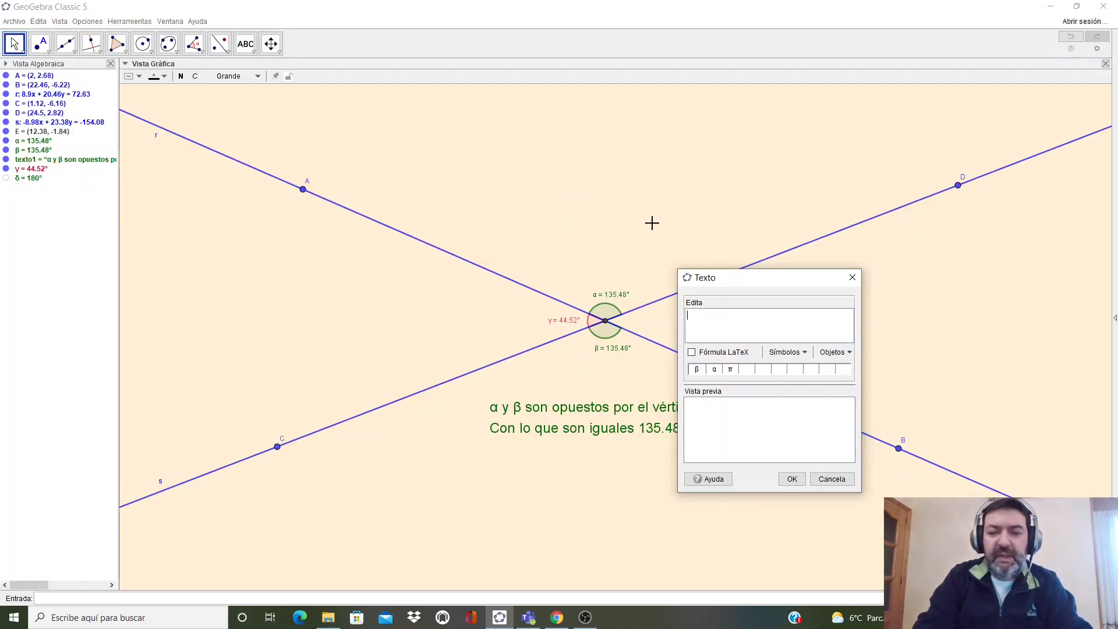
click(794, 352)
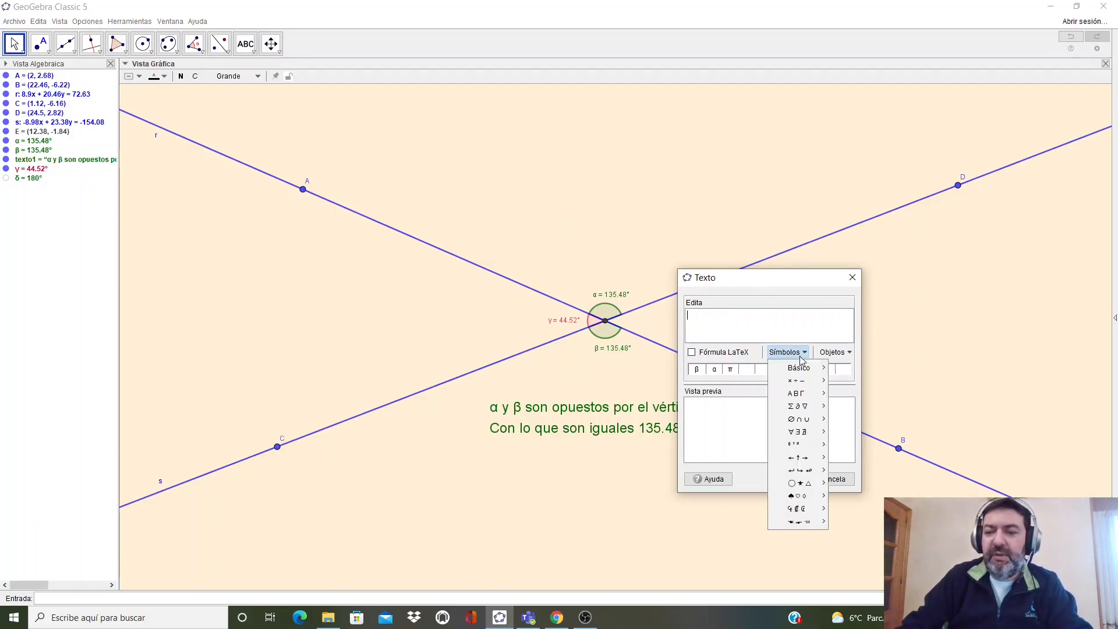
mouse_move(803, 395)
click(836, 436)
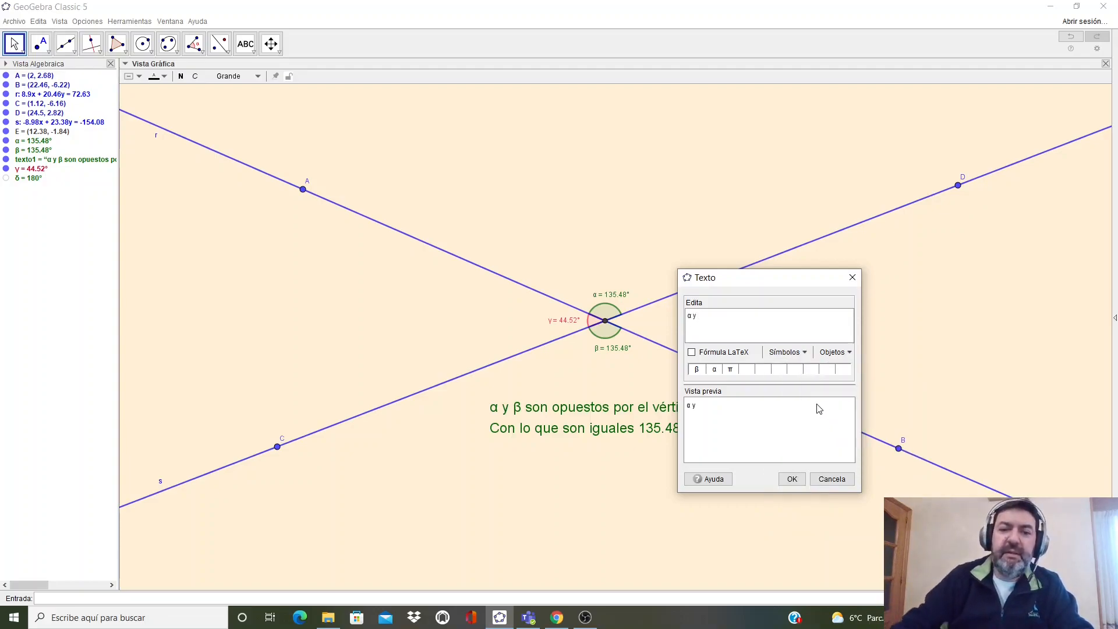
click(787, 351)
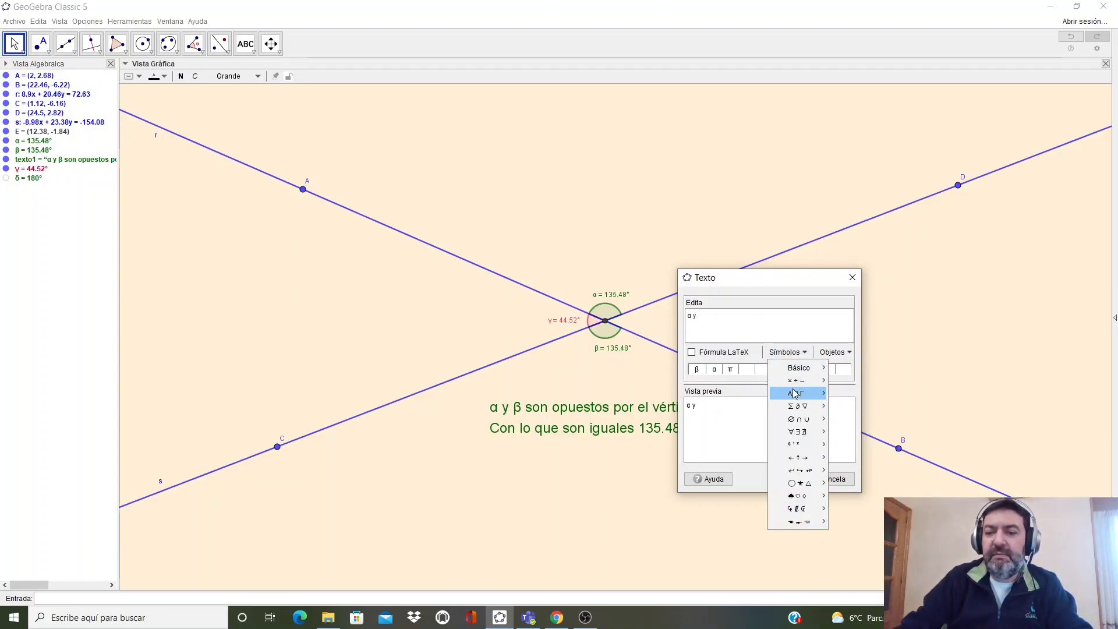
mouse_move(796, 393)
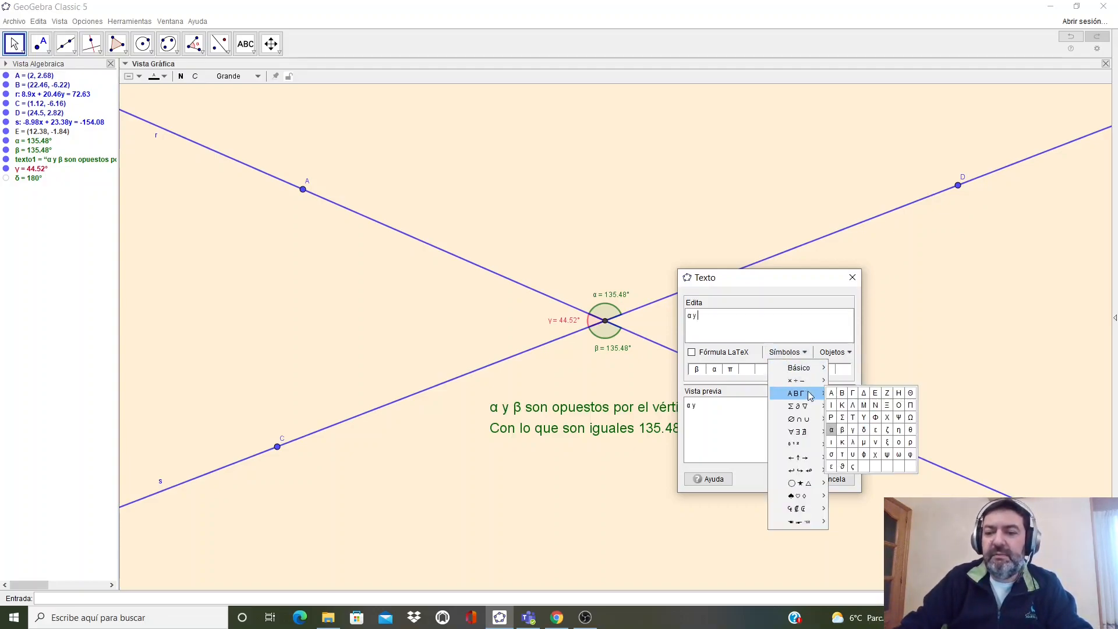
click(853, 434)
text(son)
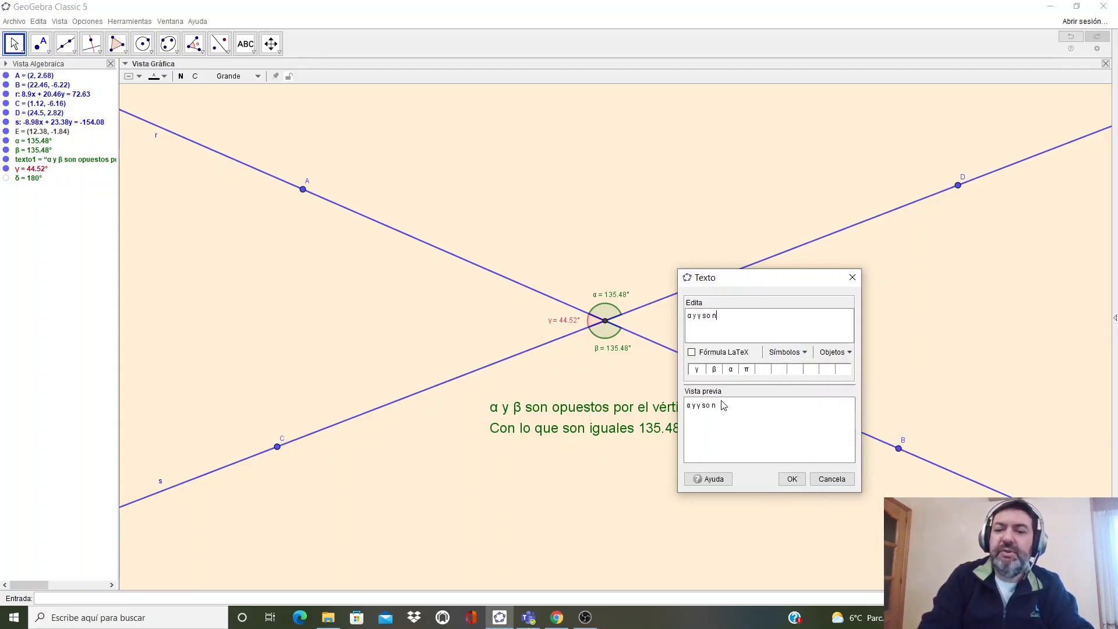
text( suplementarios)
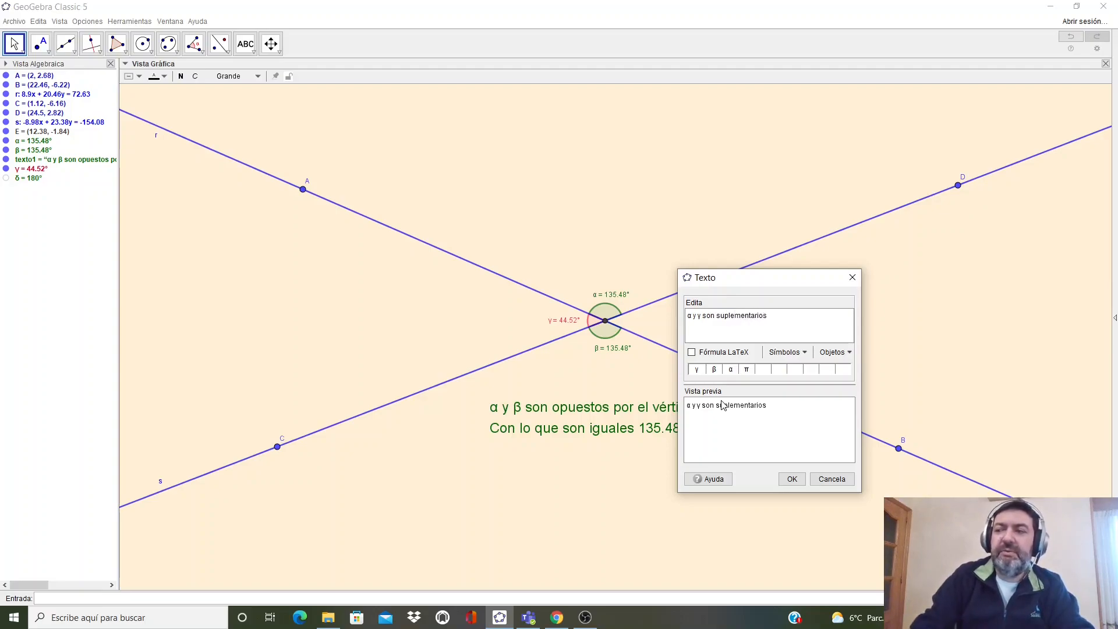
key(Return)
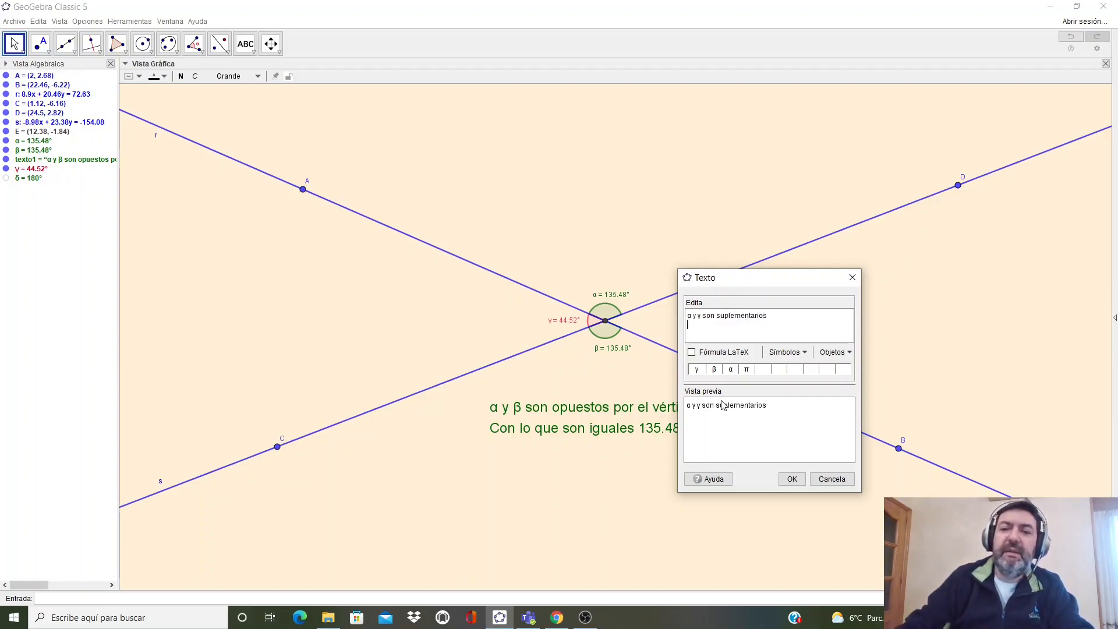
- Write 'α + γ =' on the second line of the text using Greek symbols
click(790, 352)
mouse_move(797, 394)
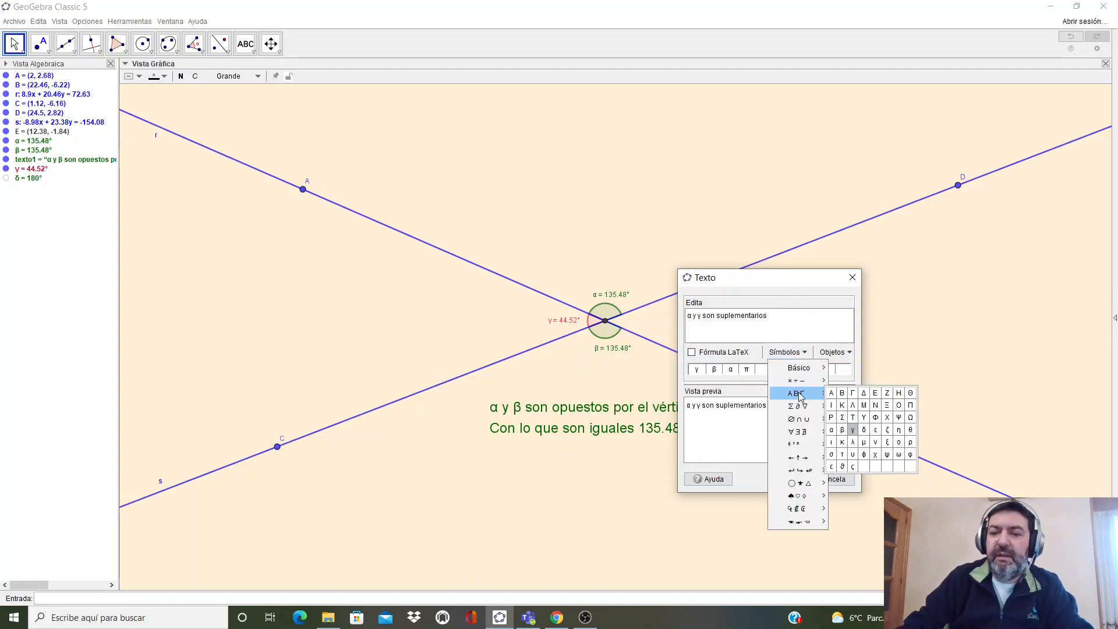
click(832, 430)
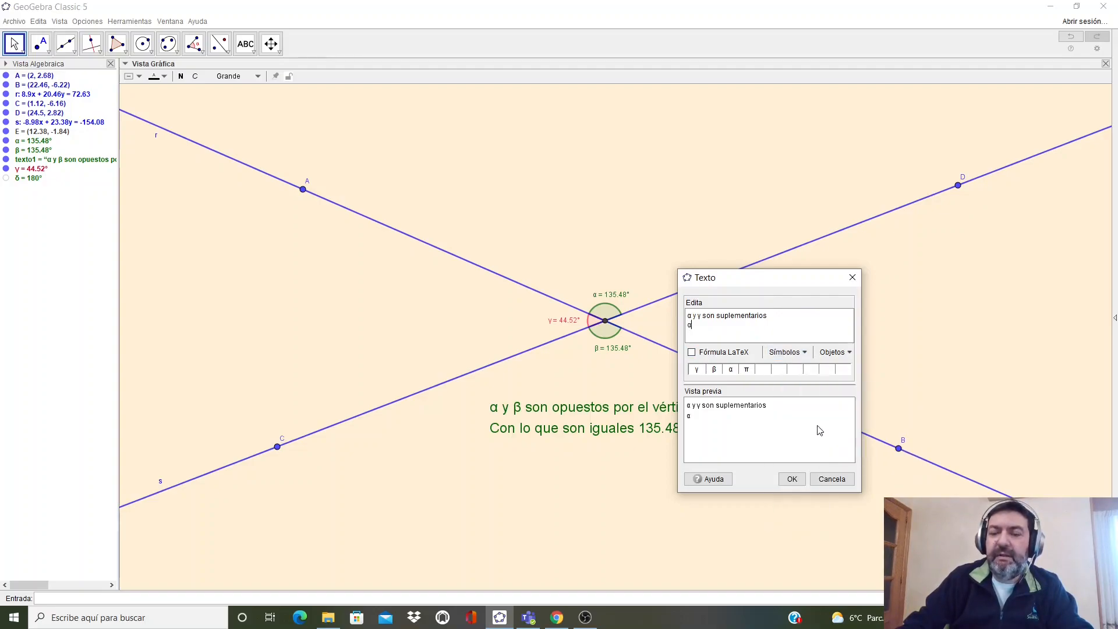
click(795, 352)
mouse_move(803, 397)
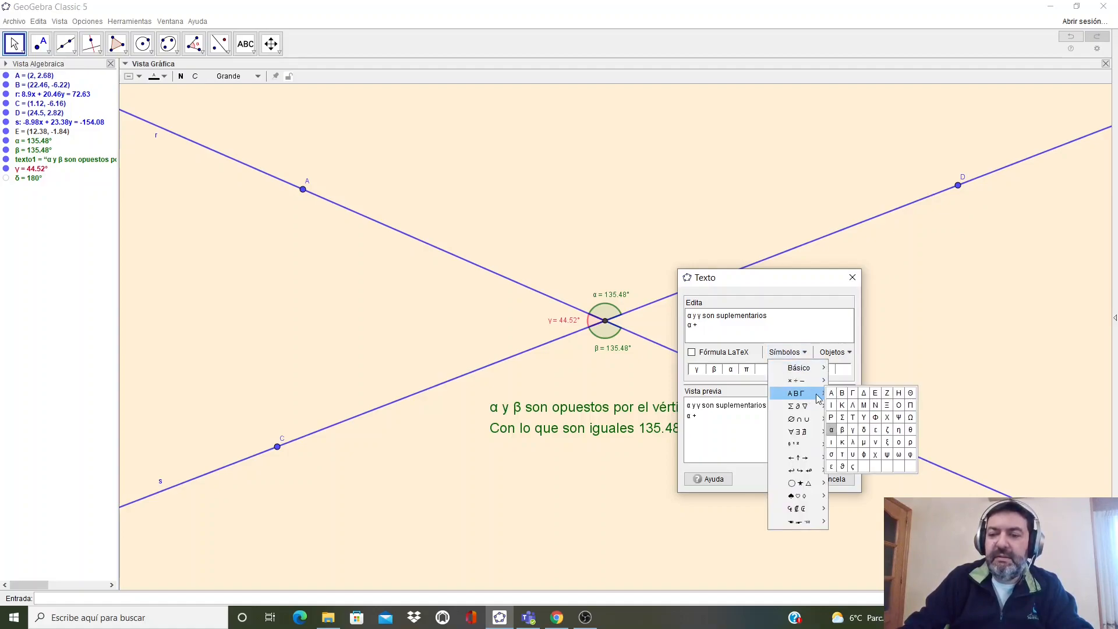
click(852, 429)
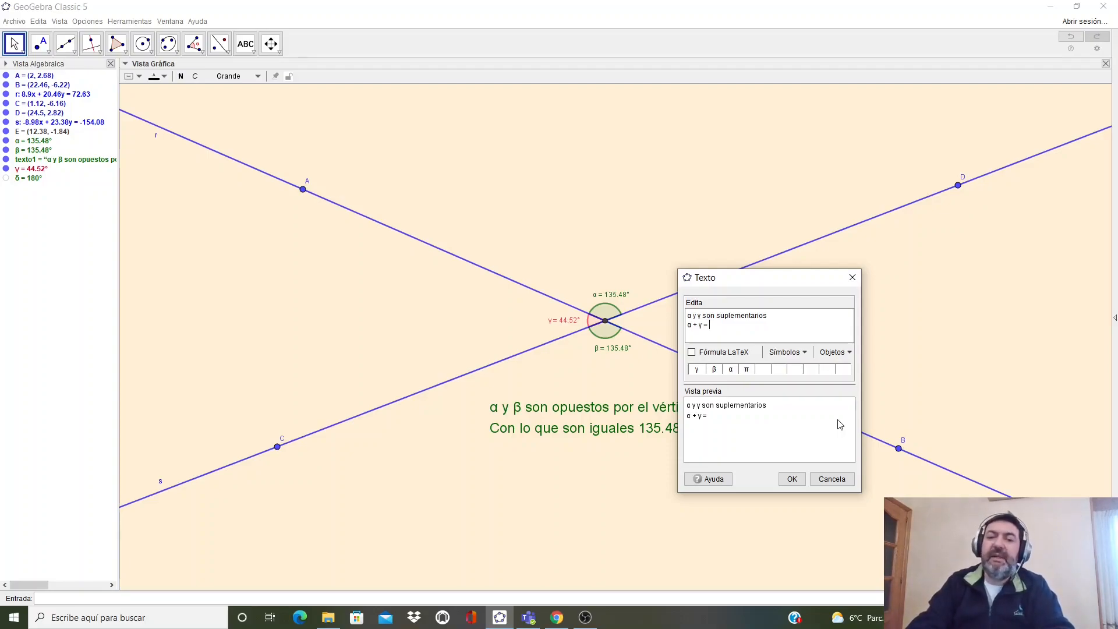
- Append the dynamic objects α + γ = δ to the second line and confirm the text
click(836, 352)
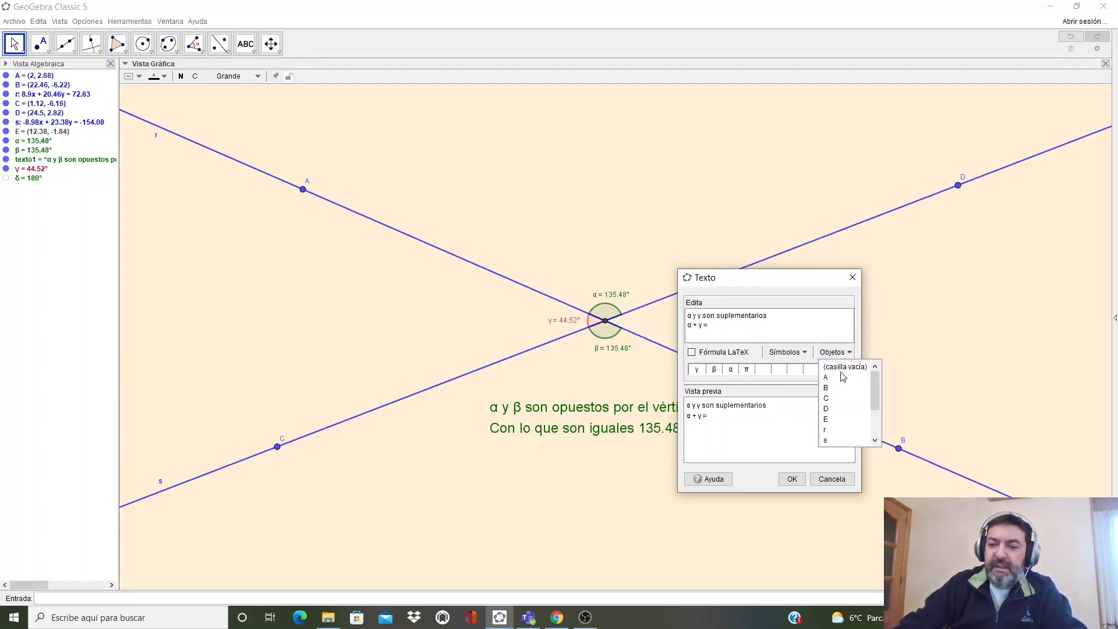
scroll(849, 430, down, 2)
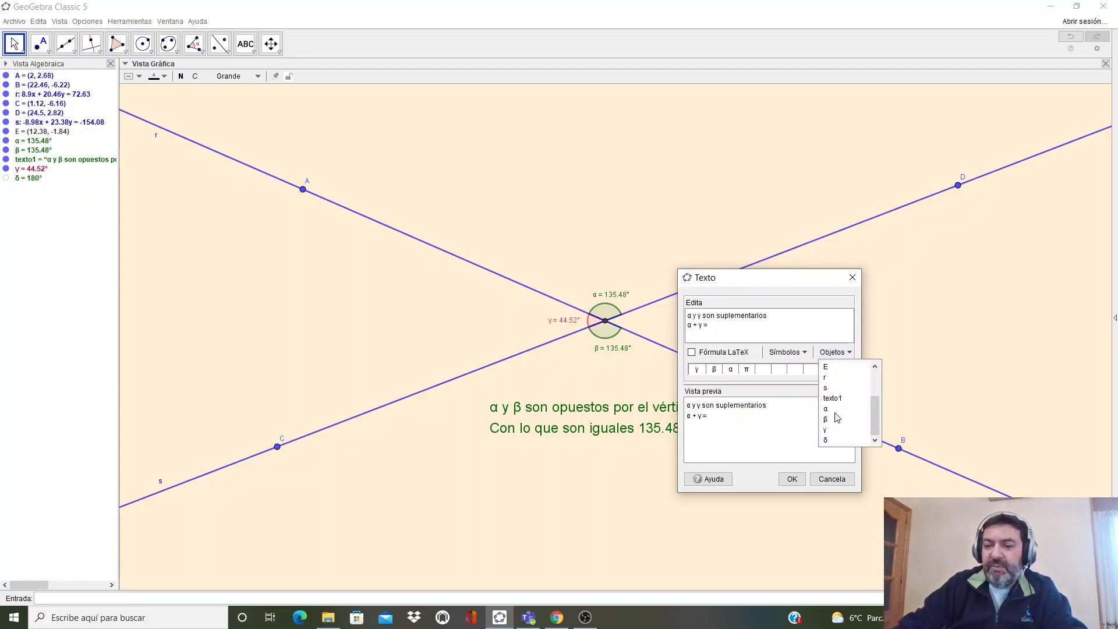
click(835, 411)
text(+)
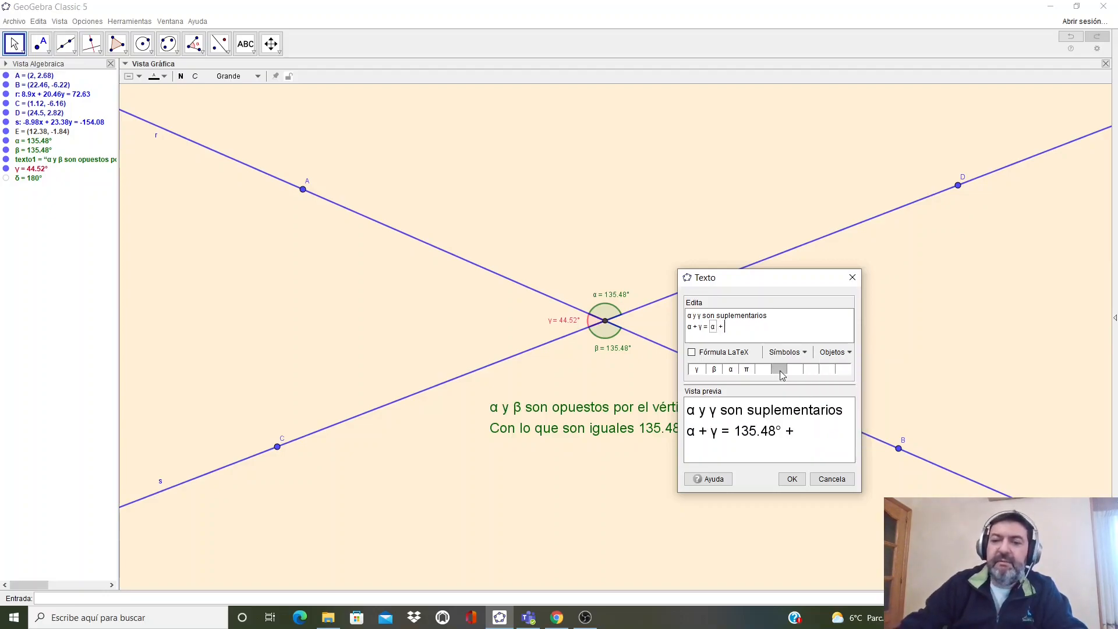
click(836, 353)
click(837, 433)
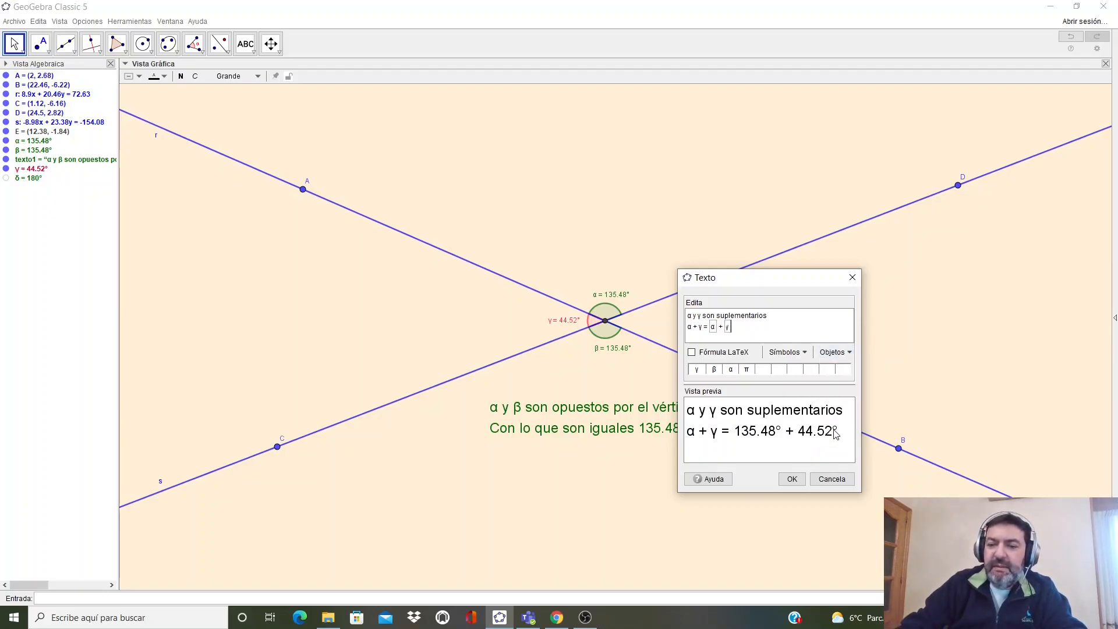
text(=)
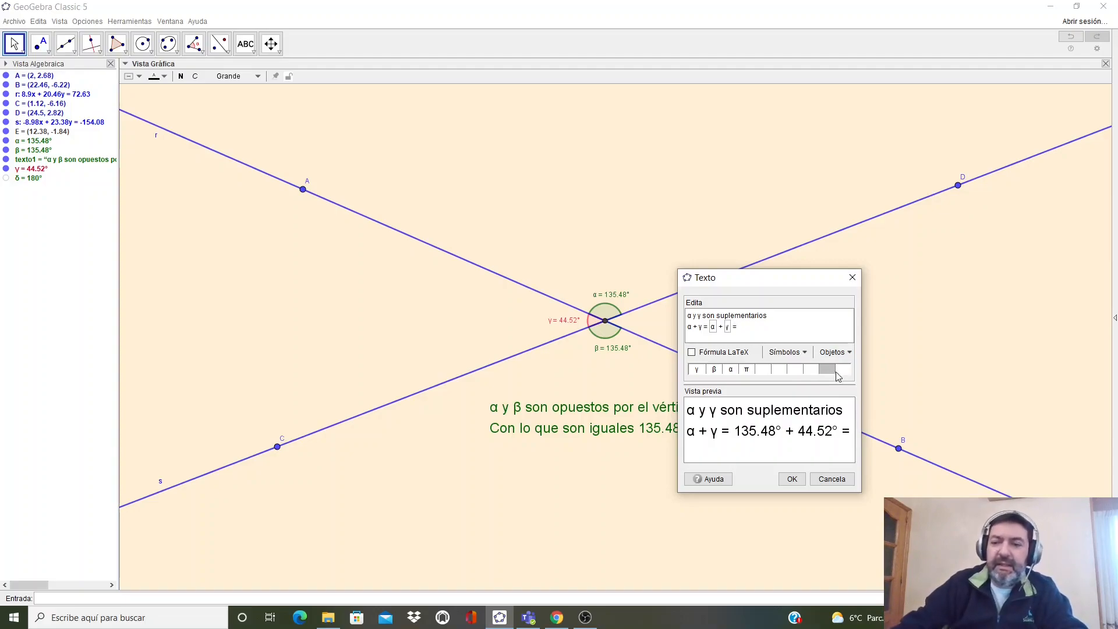
click(837, 353)
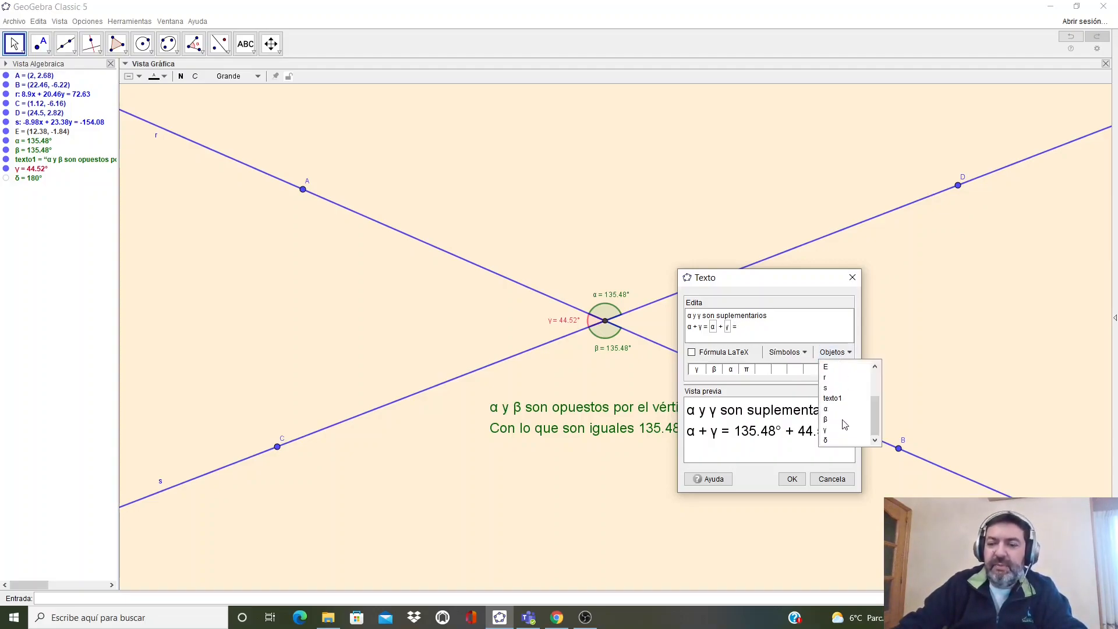
click(844, 441)
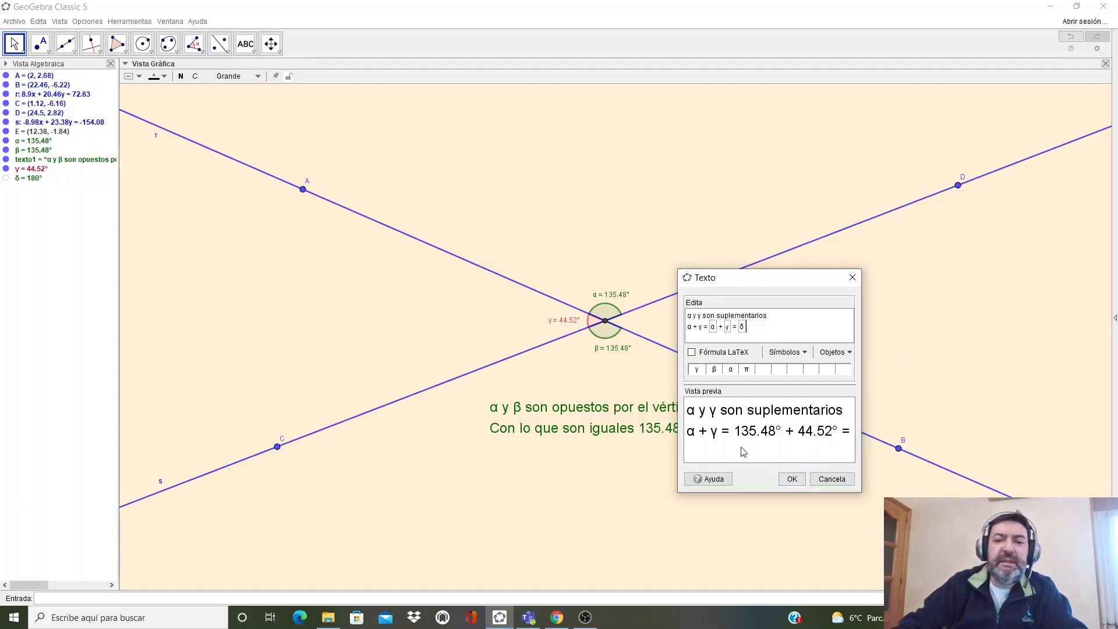
click(793, 480)
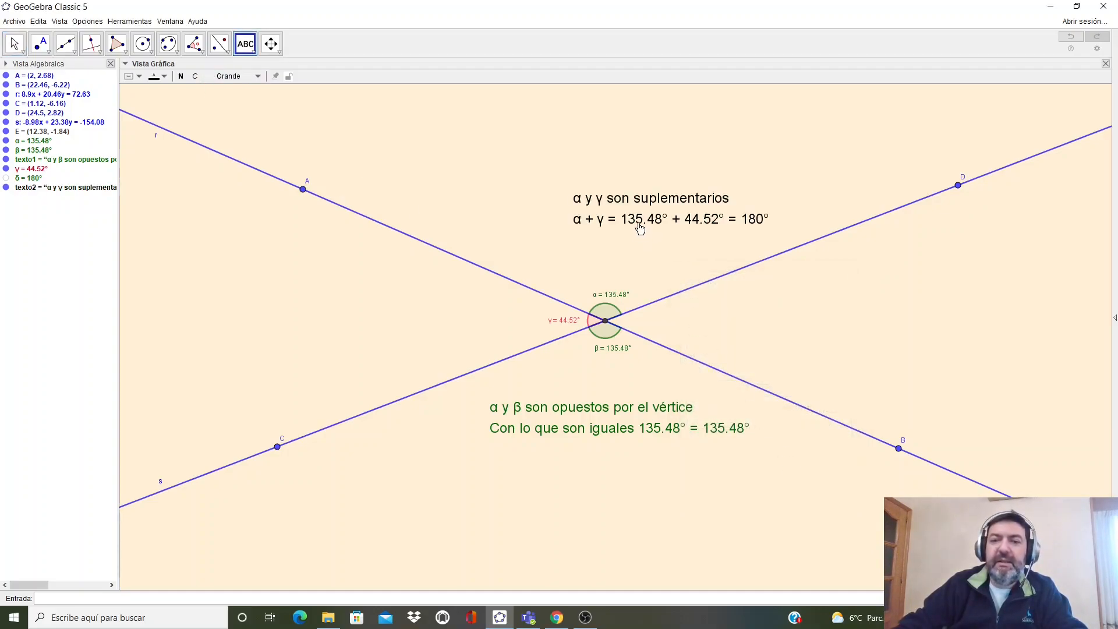
- Move the supplementary-angles text slightly down and to the left
key(Escape)
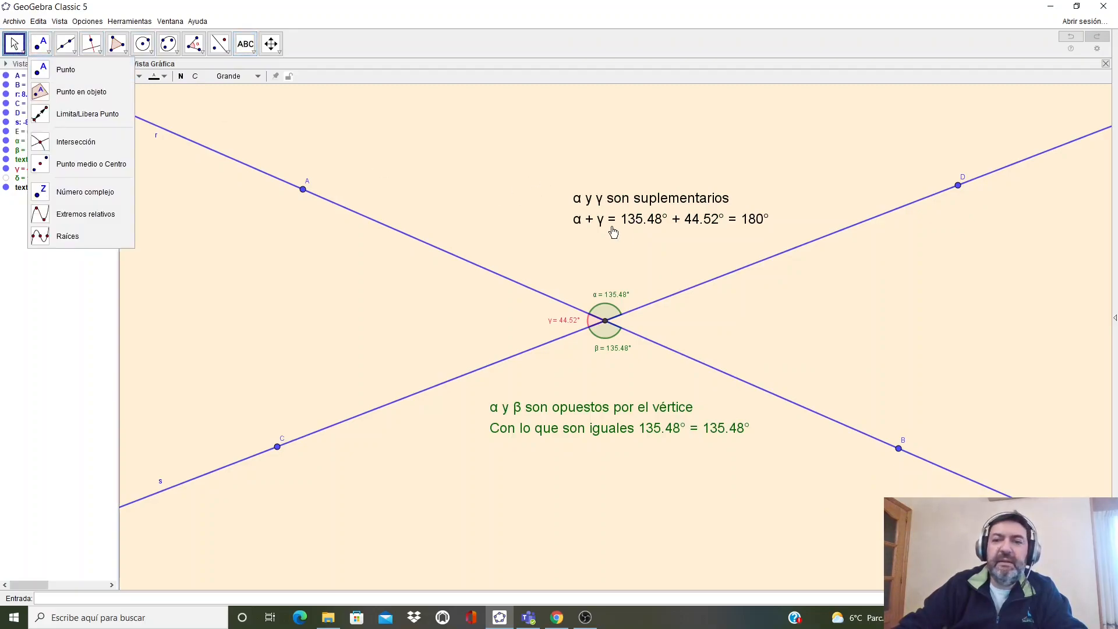
drag(630, 220, 586, 234)
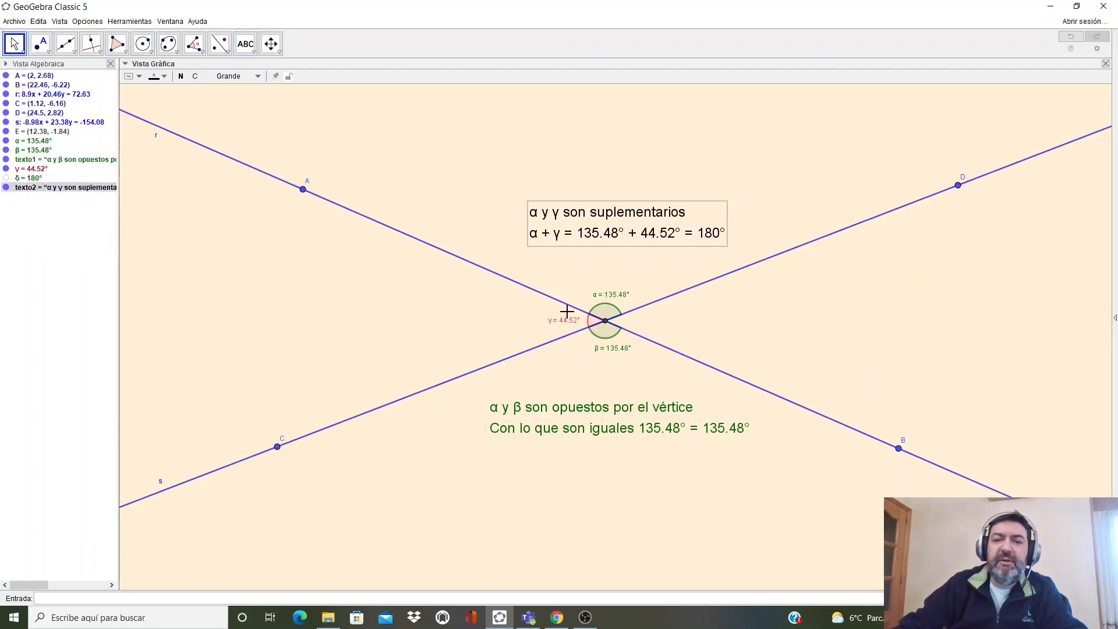
click(620, 229)
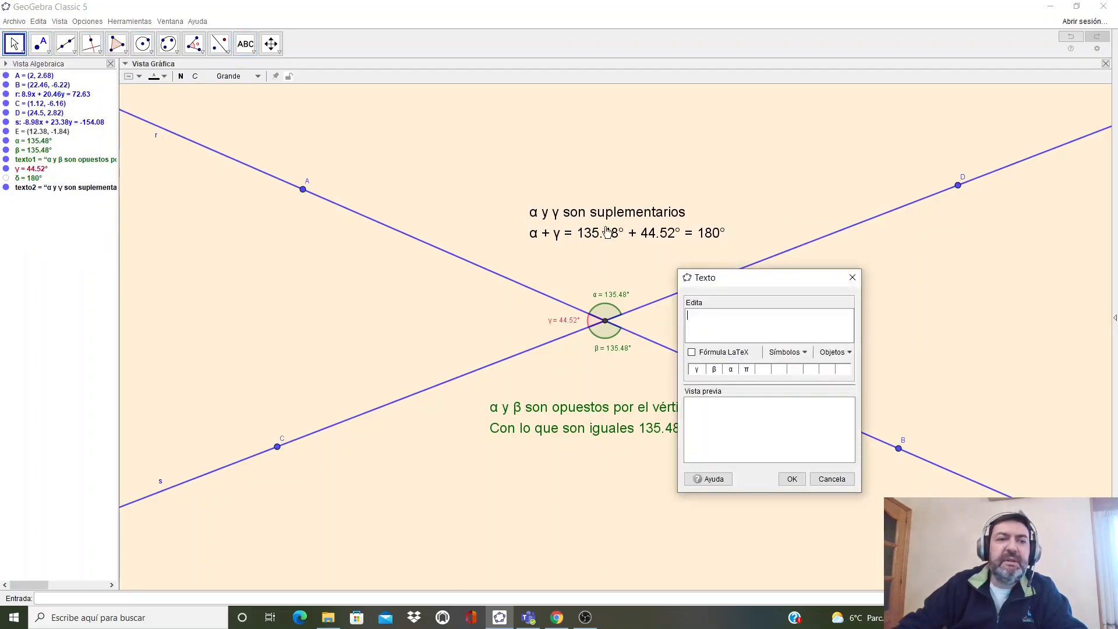
click(824, 480)
key(Escape)
- Color the supplementary-angles text crimson and nudge it slightly left
click(620, 210)
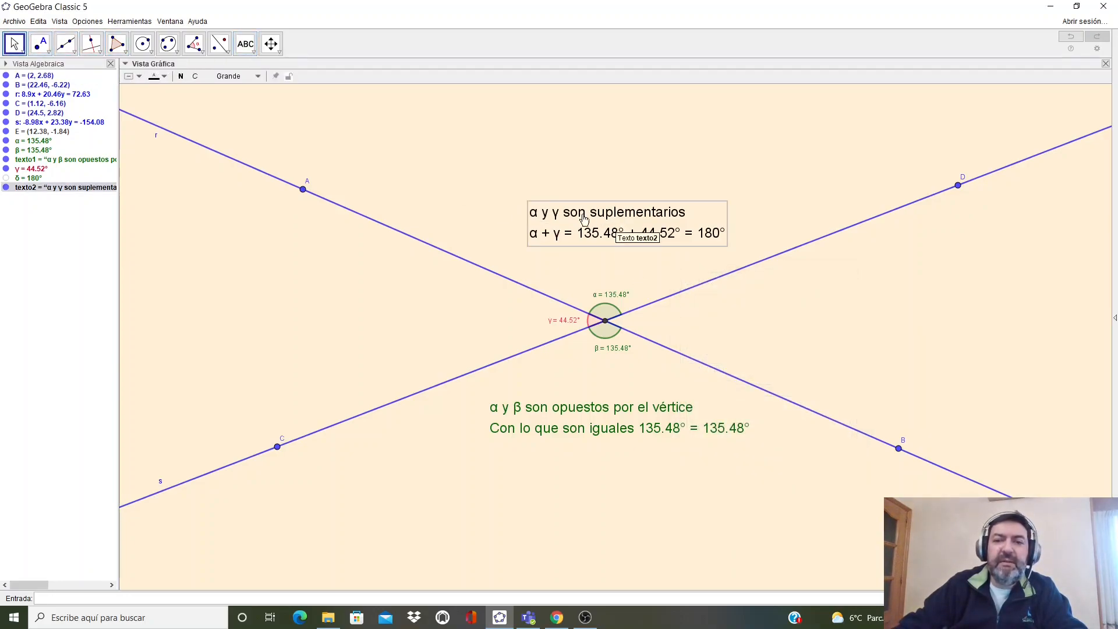
click(168, 78)
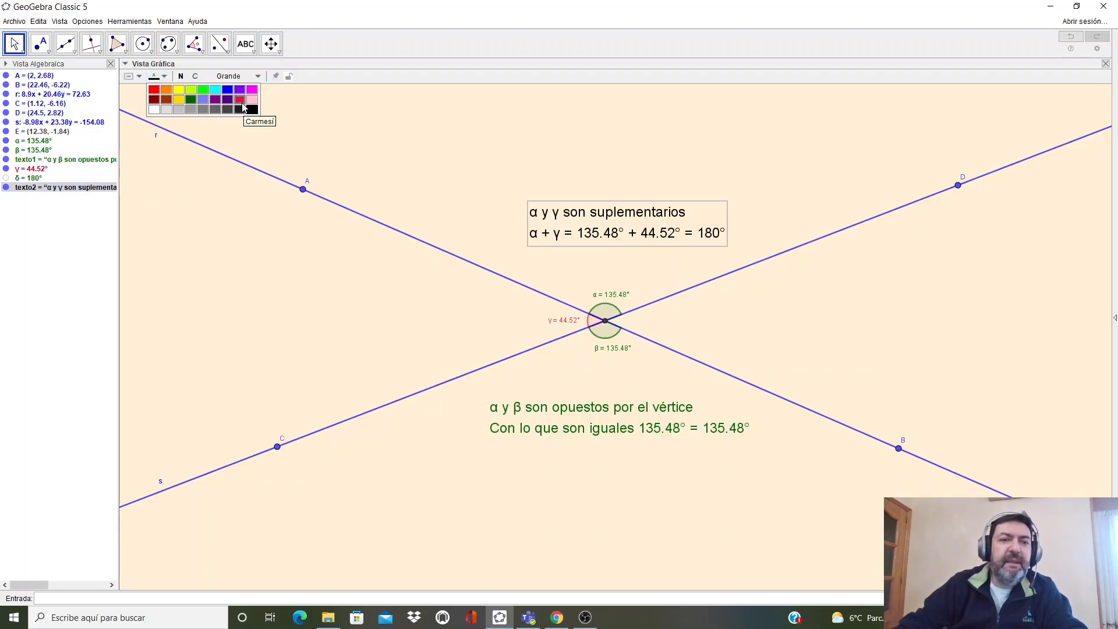
click(251, 89)
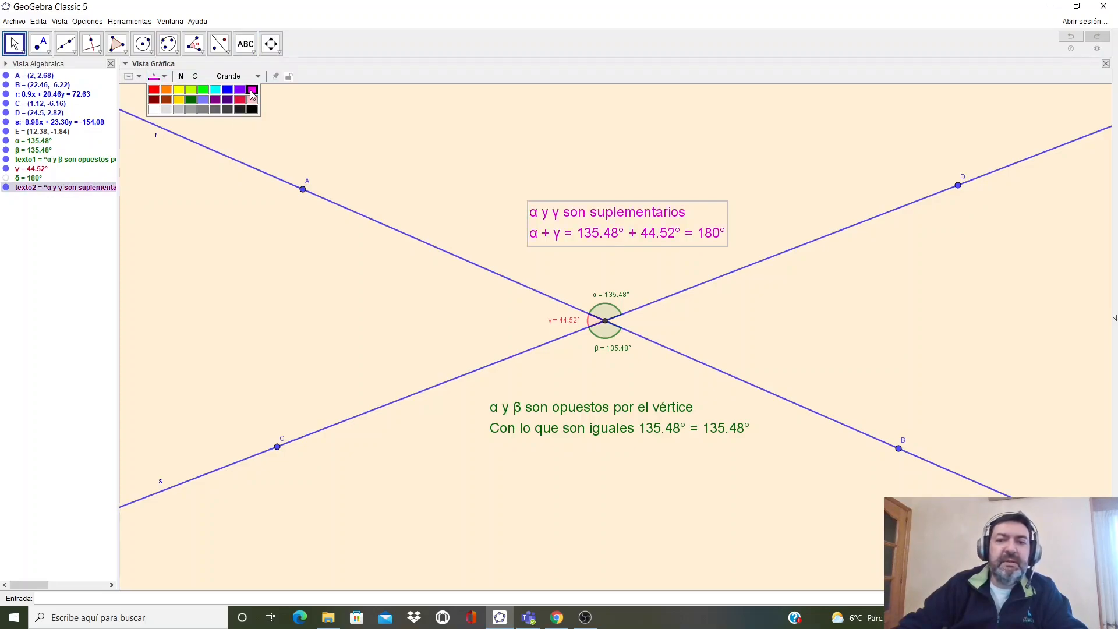
click(240, 99)
drag(638, 247, 630, 249)
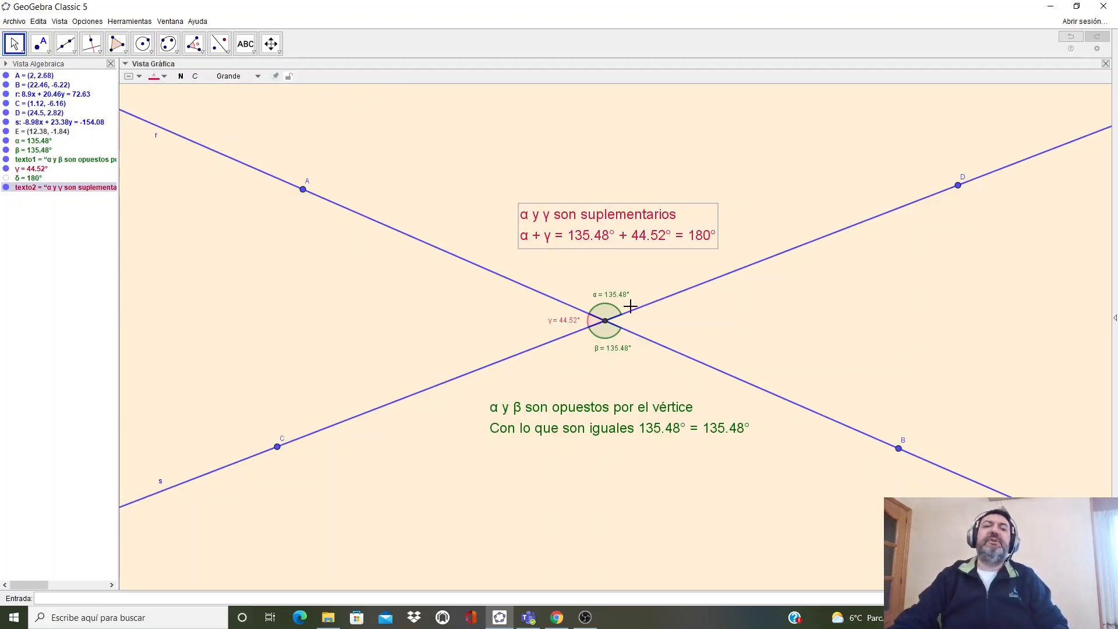
- Drag point D along its line closer to the intersection
drag(958, 187, 897, 222)
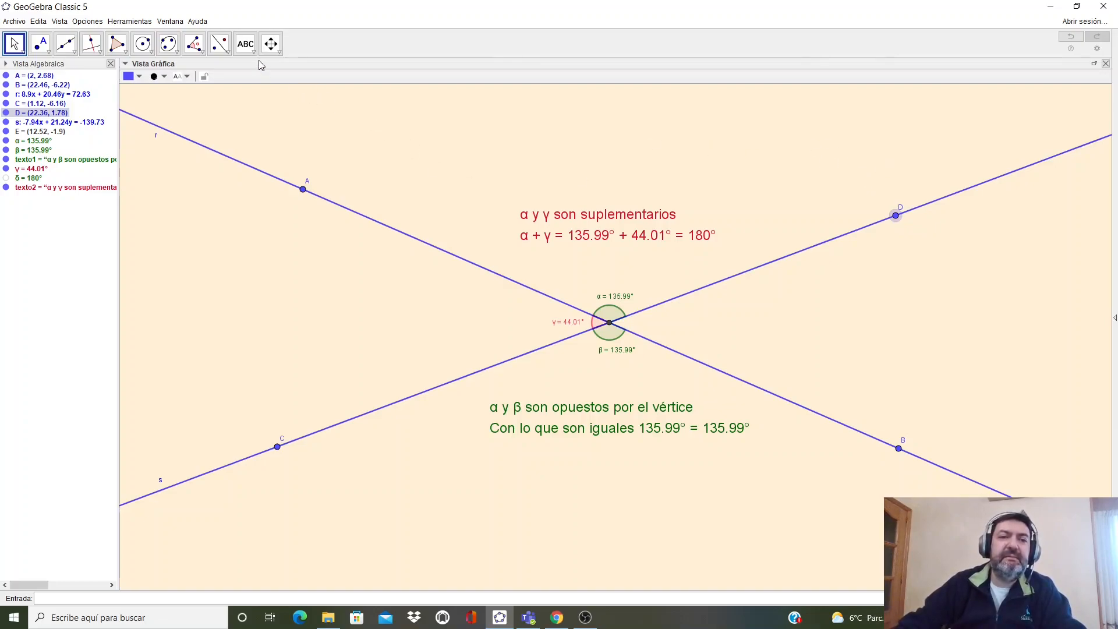
- Add a title 'Ángulos opuestos por el vértice' at the top in very large font
click(247, 47)
click(557, 134)
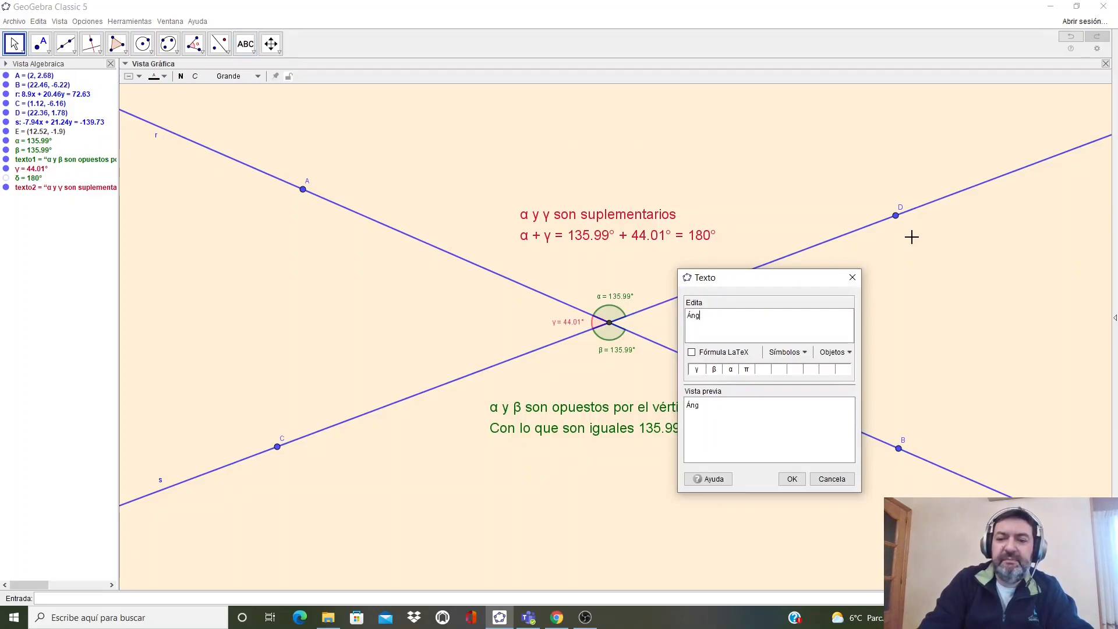
text(Ángulos opuestos por el vértice)
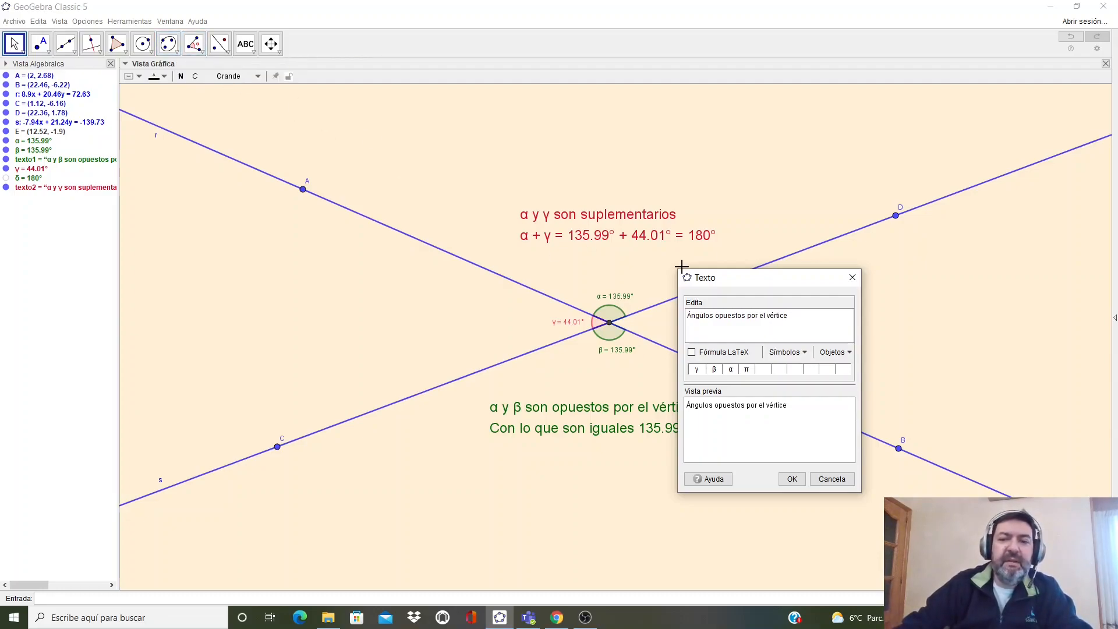
click(231, 77)
click(232, 151)
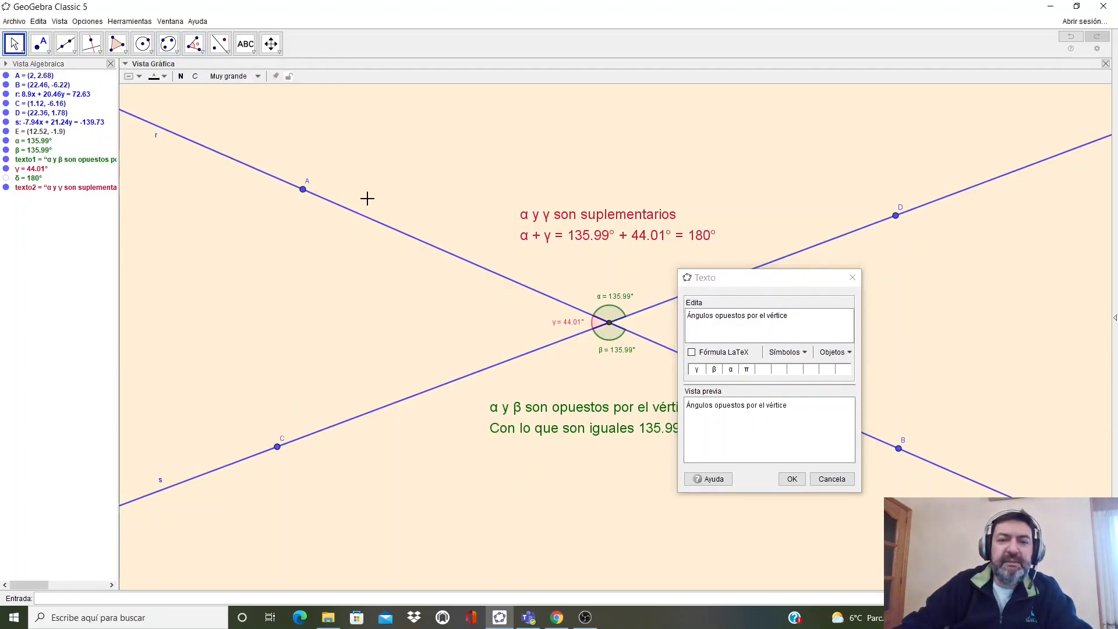
click(791, 484)
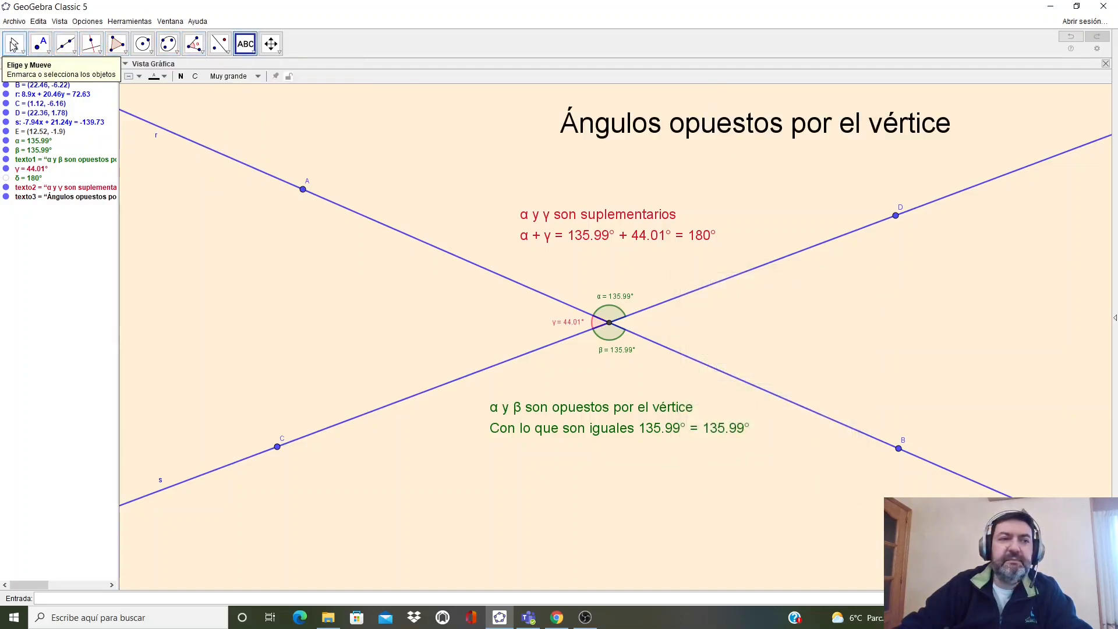
- Move the title to the left and color it dark brownish red
click(13, 44)
drag(681, 129, 573, 129)
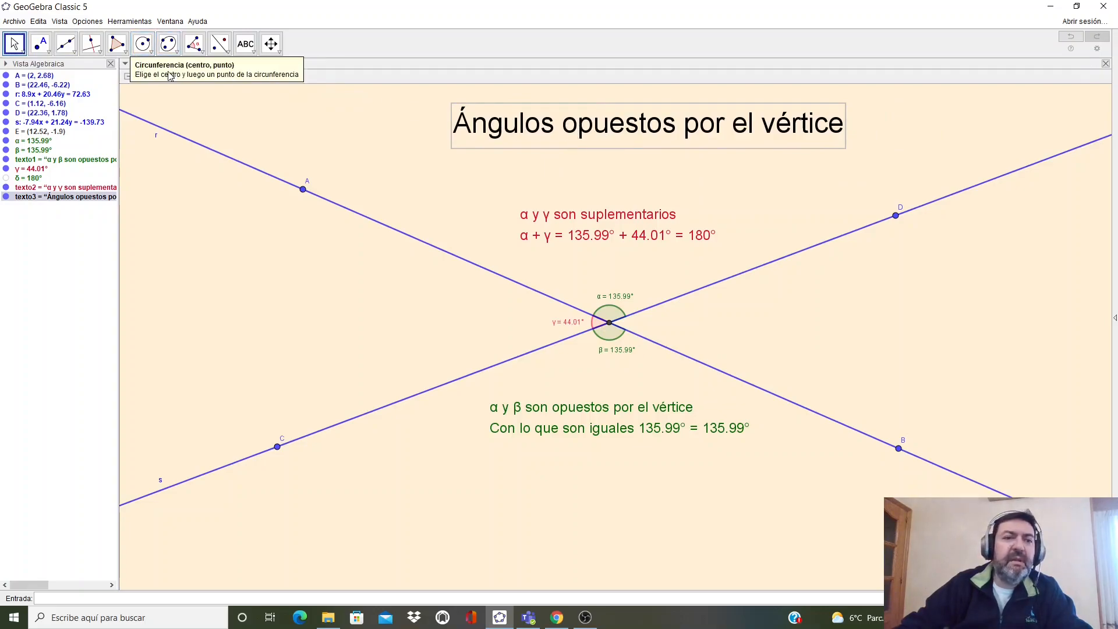
click(163, 76)
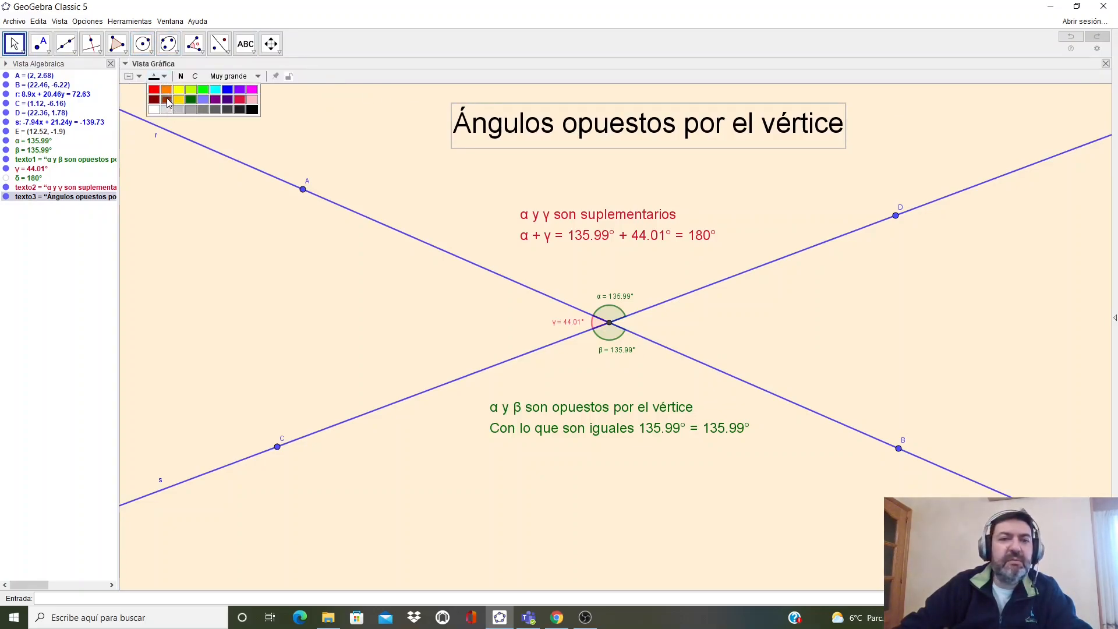
click(167, 100)
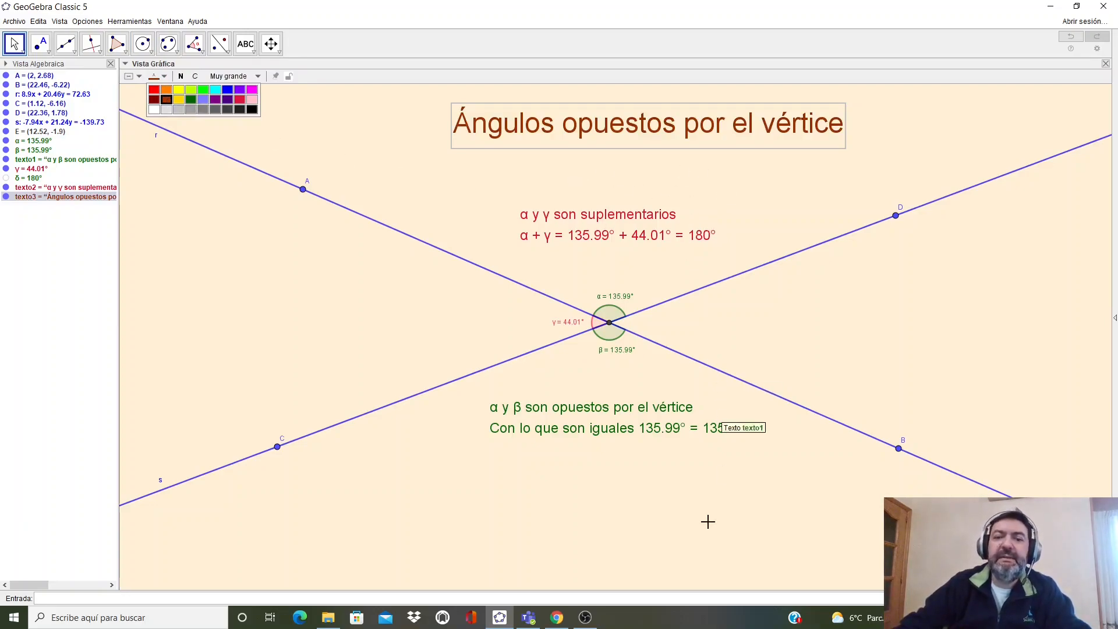
- Insert a text near the lower-left corner listing 'Autor:' with the author's full name, the course 1°ESO, and the school name
click(245, 43)
click(268, 544)
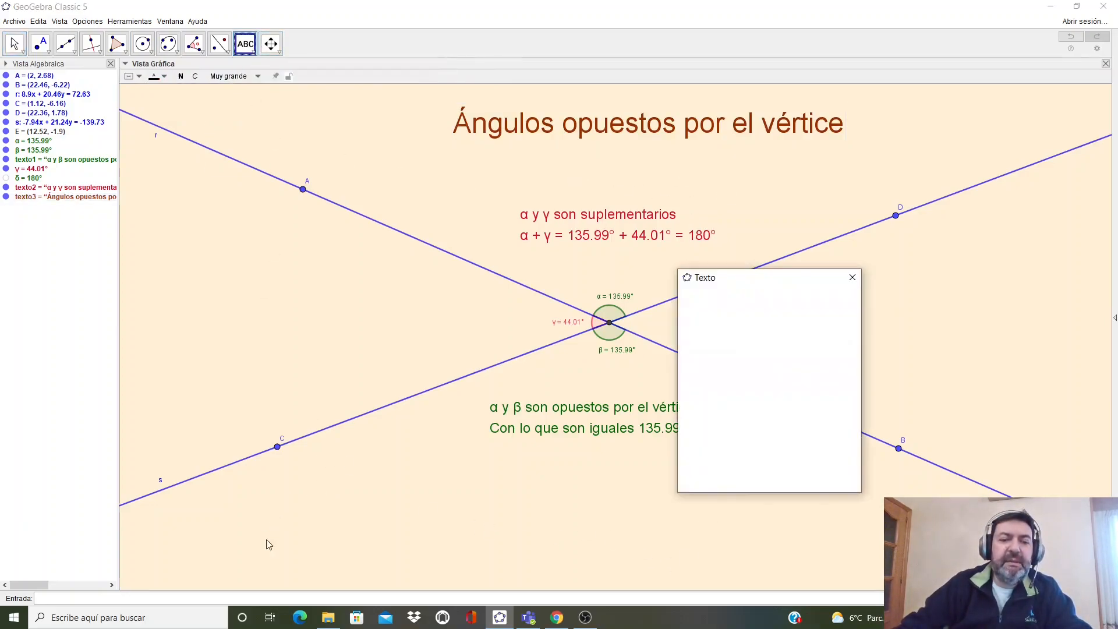
text(Autor)
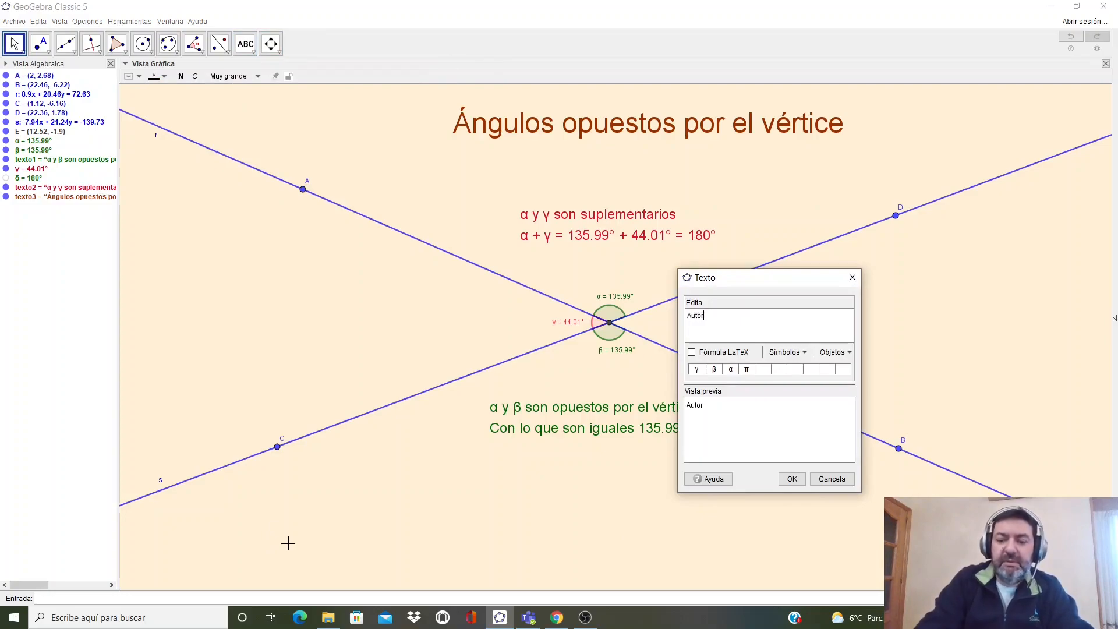
text(: Jesús Ángel Rabanal )
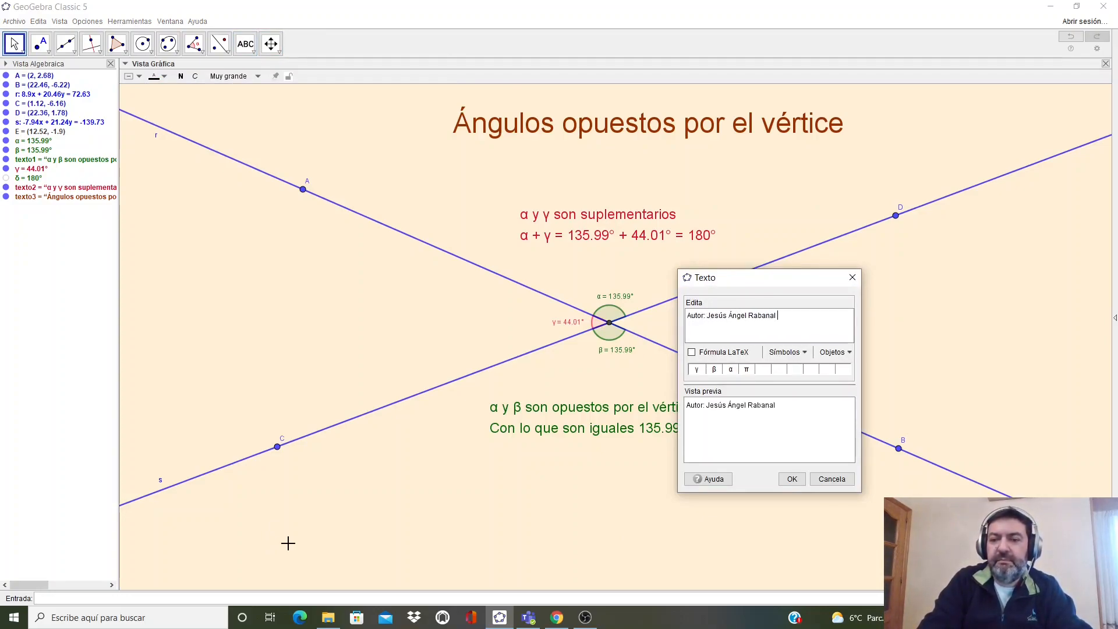
text(Laso1°EScOolegio San José)
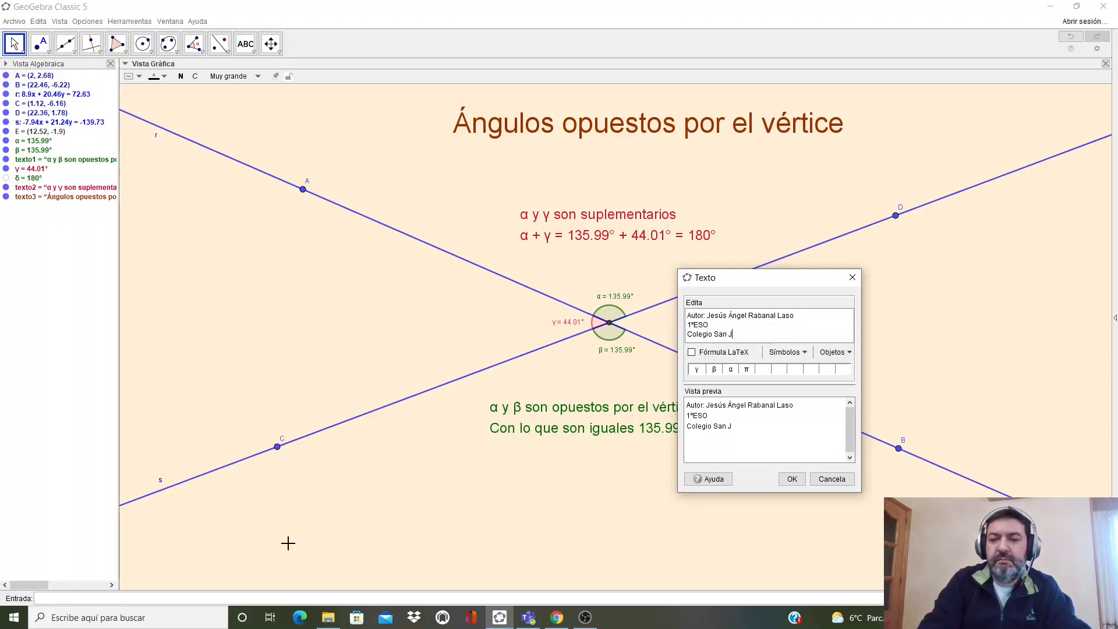
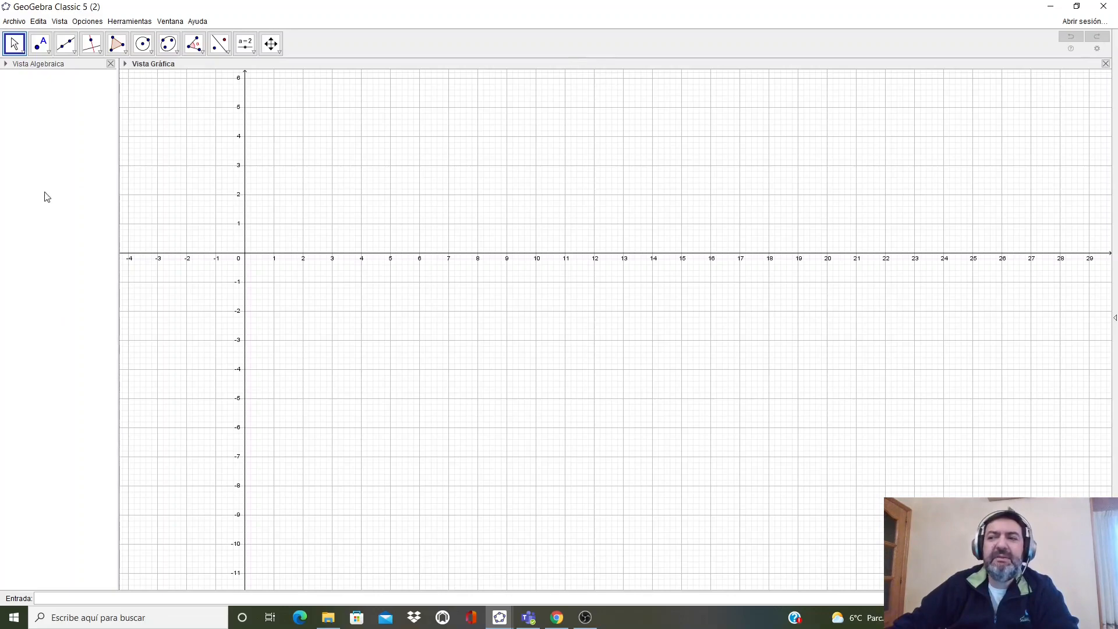
- Hide the axes and grid, and set the graphics view background to light cyan (153, 255, 255)
click(125, 63)
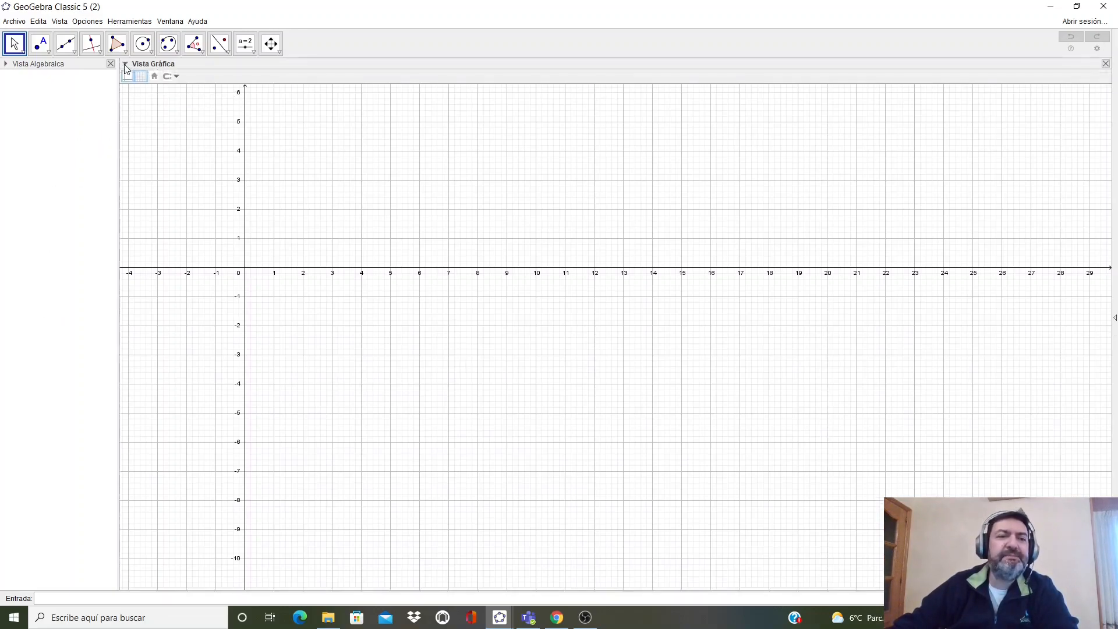
click(128, 78)
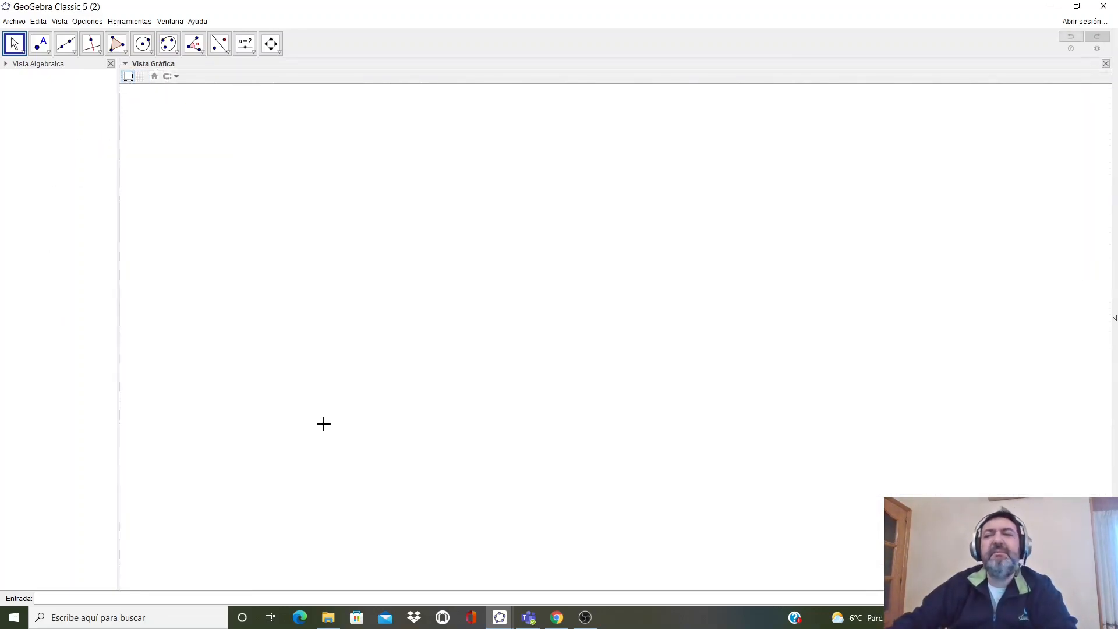
right_click(583, 236)
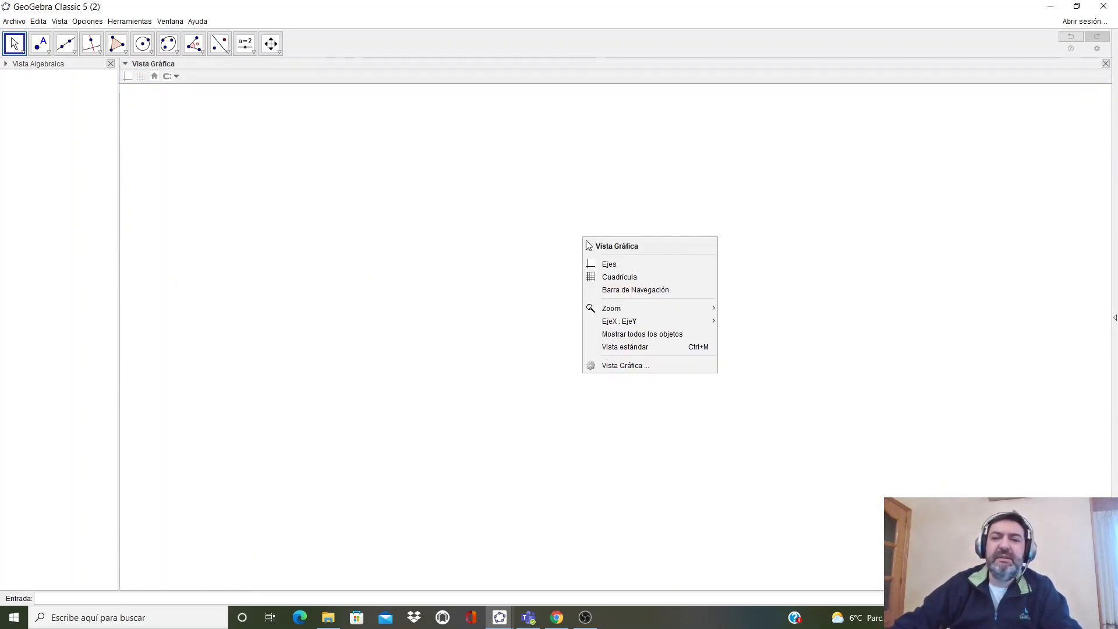
click(638, 367)
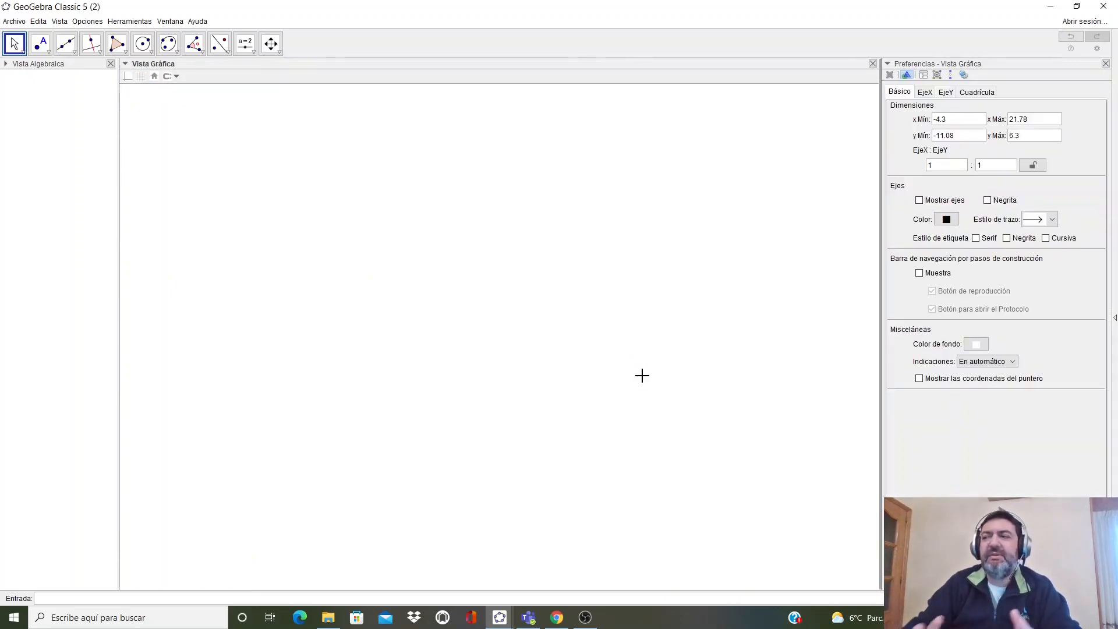
click(976, 344)
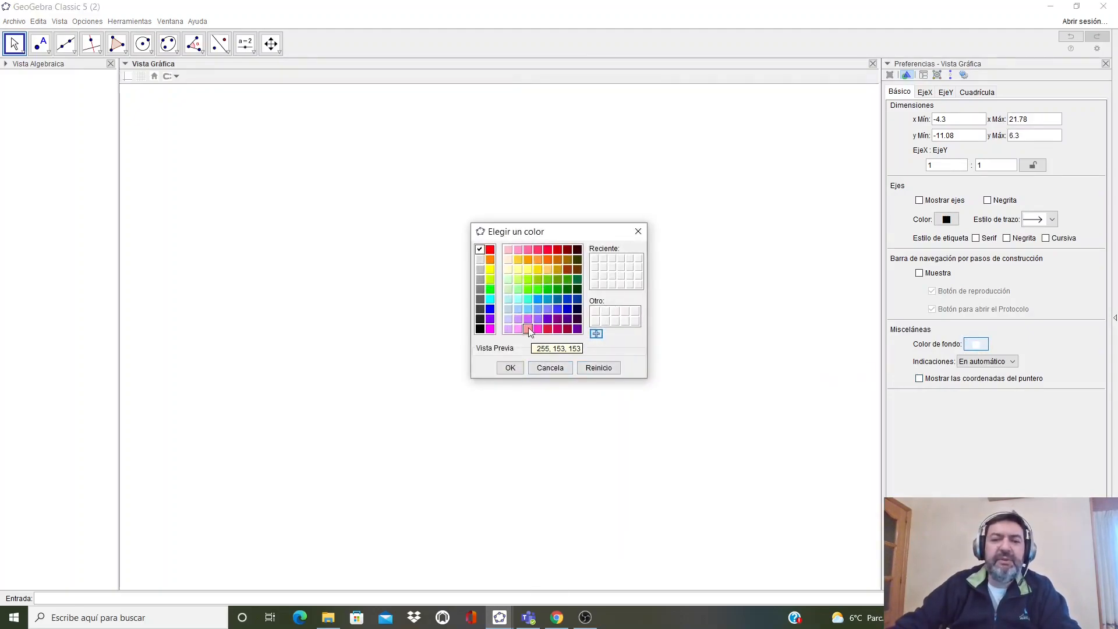
click(508, 298)
click(510, 368)
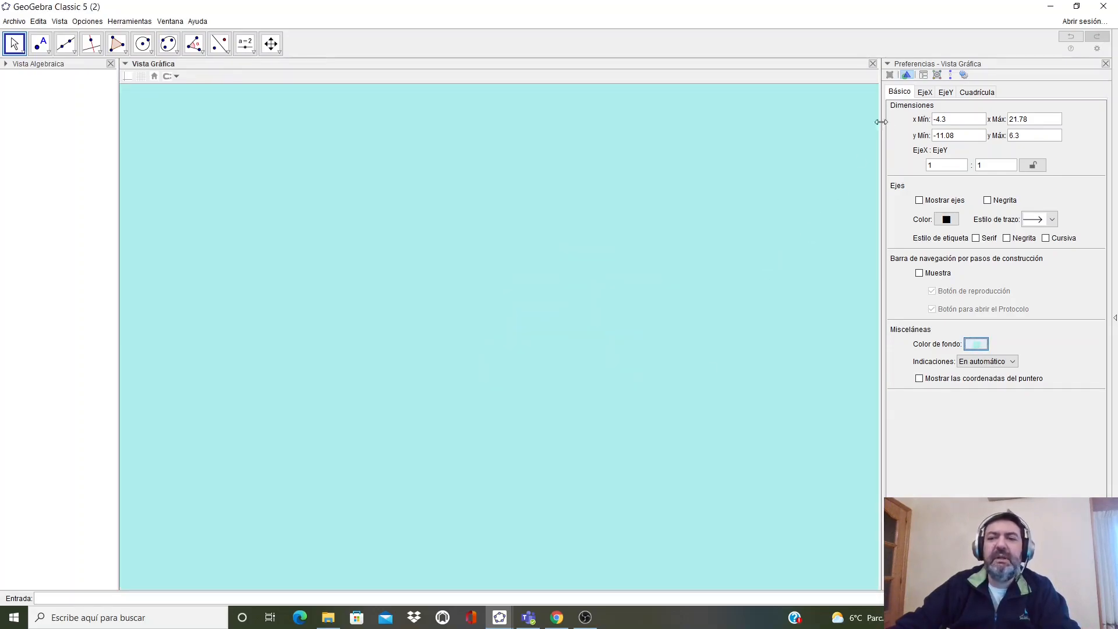
click(1105, 64)
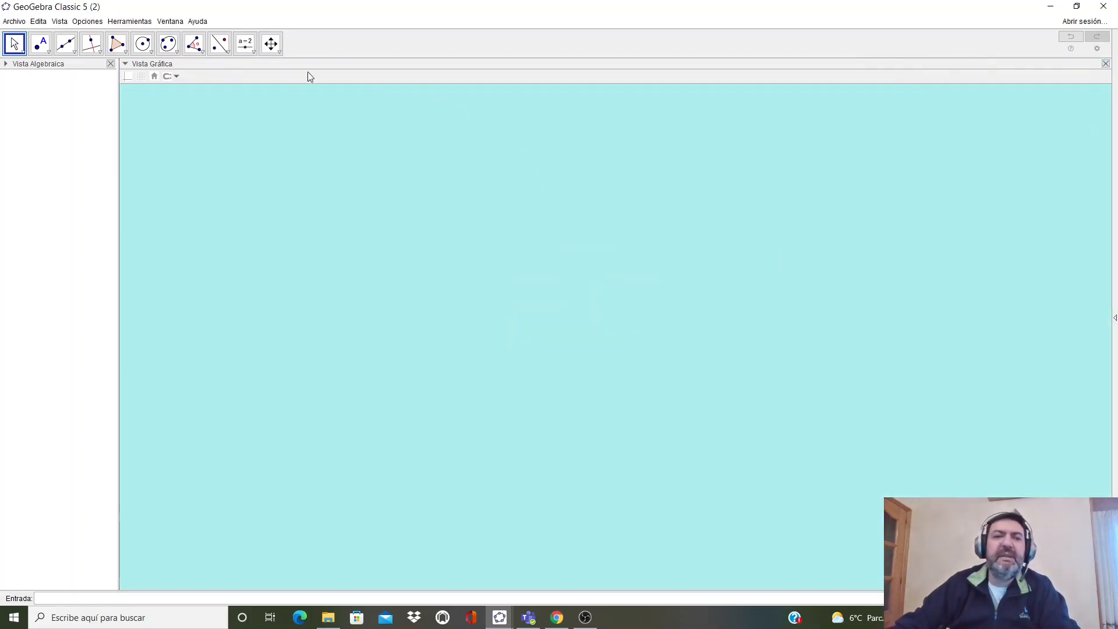
- Add a very large title text 'Ángulos determinados por dos paralelas y una secante' near the top
click(255, 52)
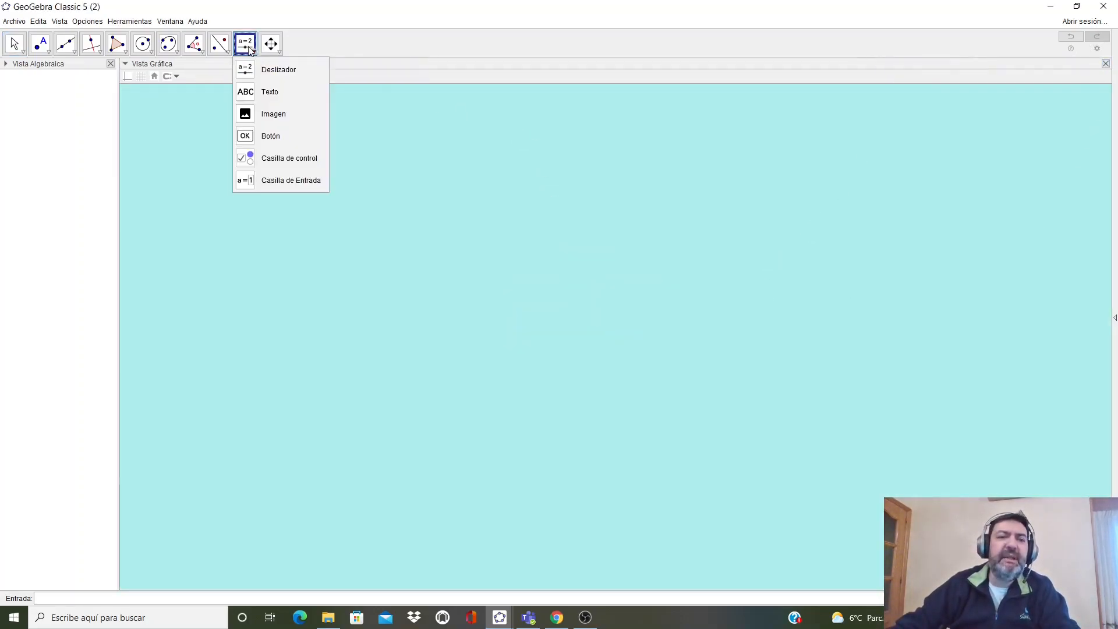
click(269, 92)
click(239, 76)
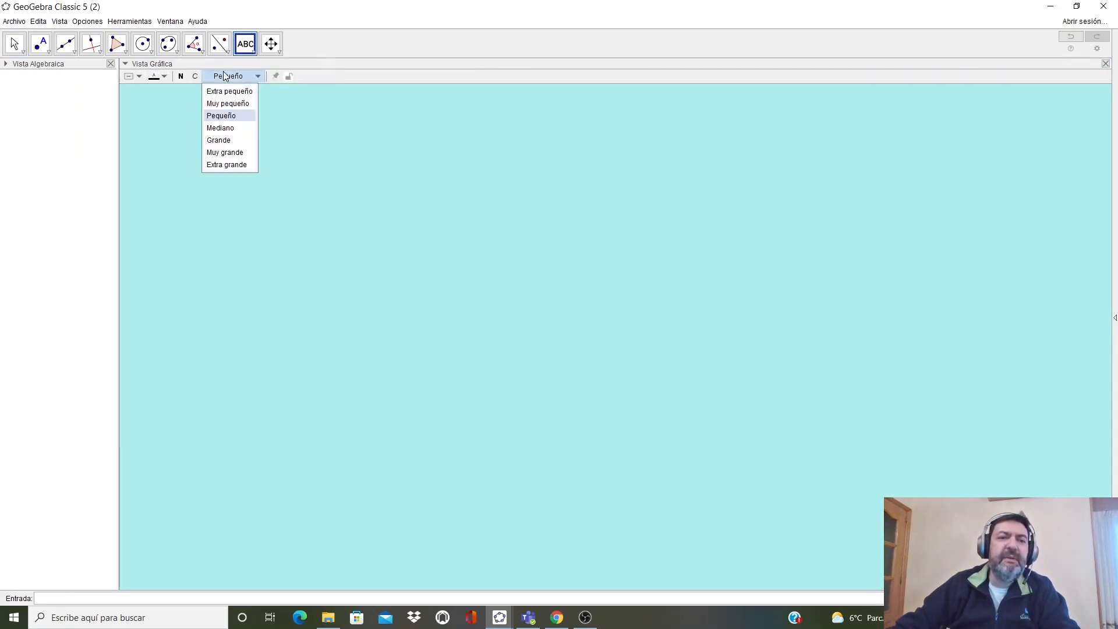
click(227, 152)
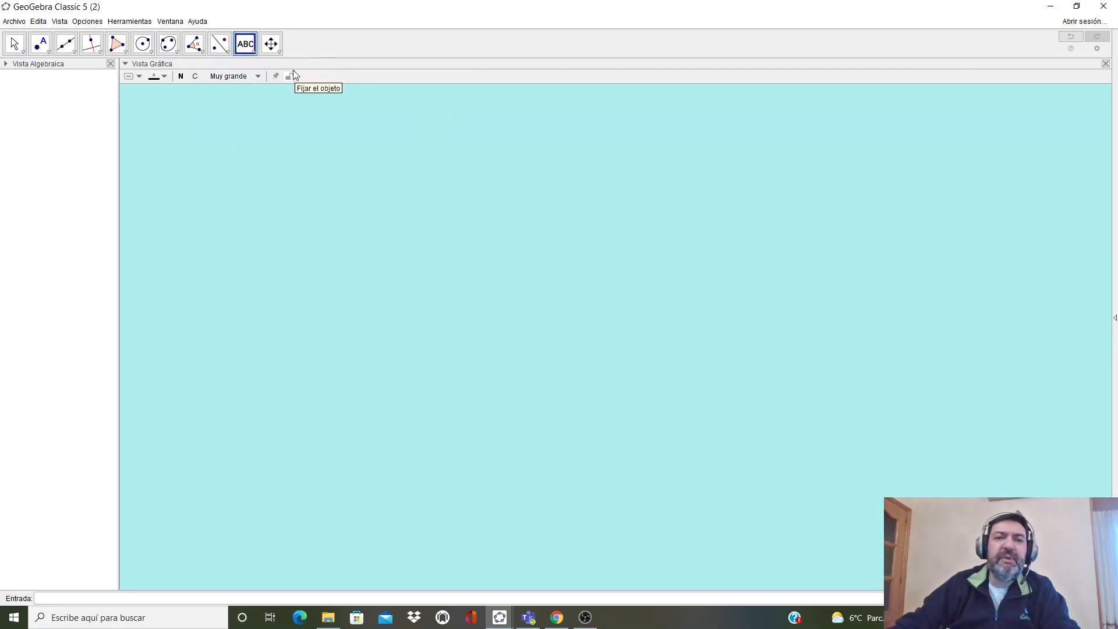
click(600, 211)
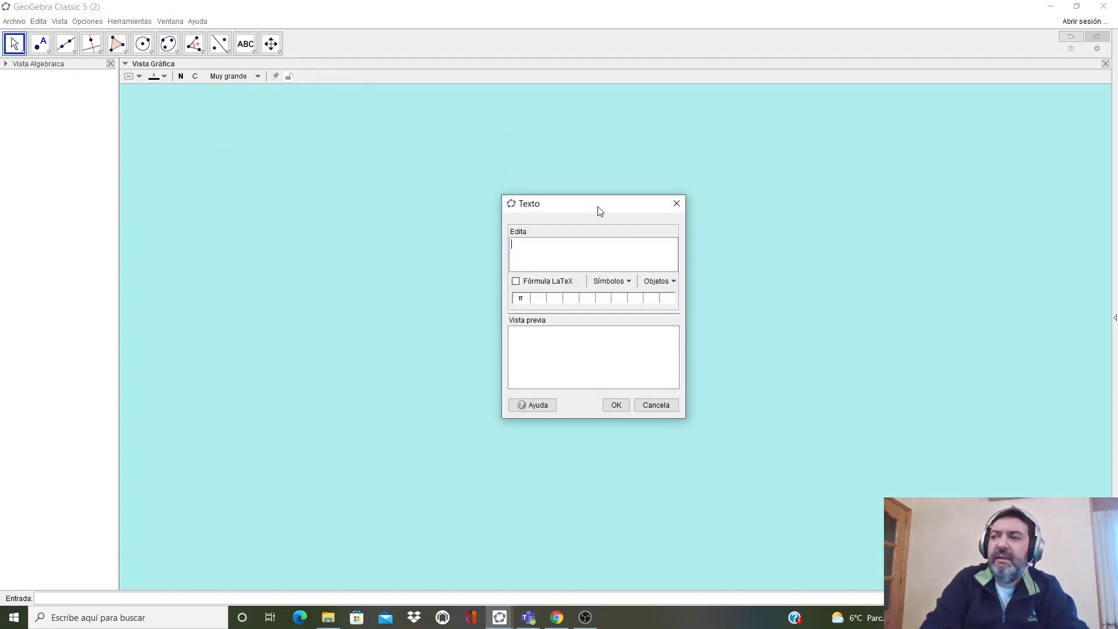
text(Ángulos)
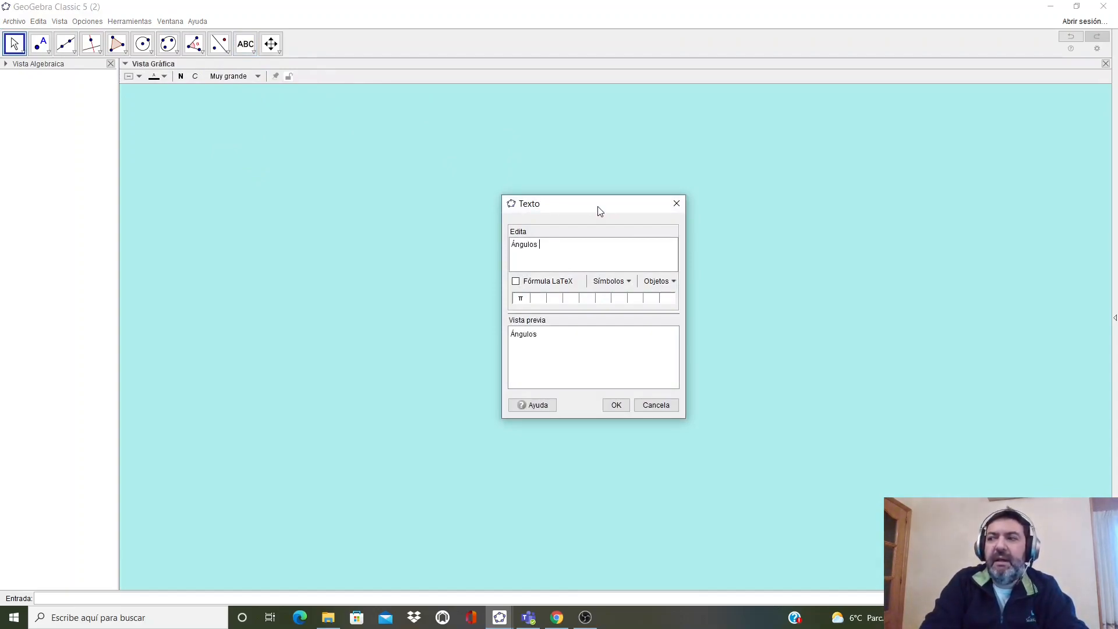
text( determin)
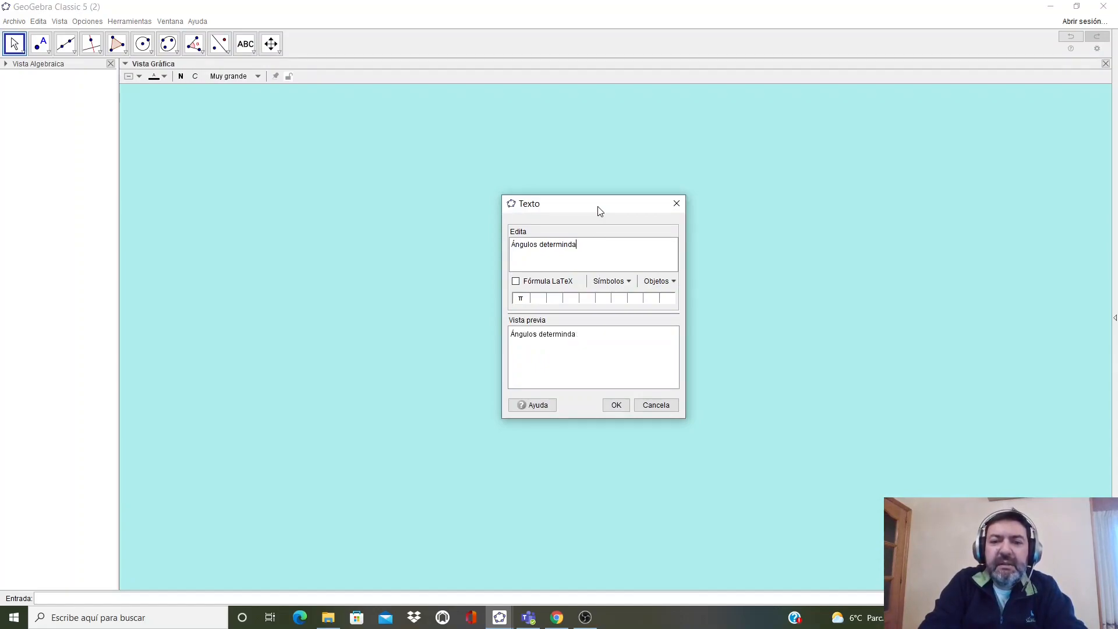
text(ados por dos parale)
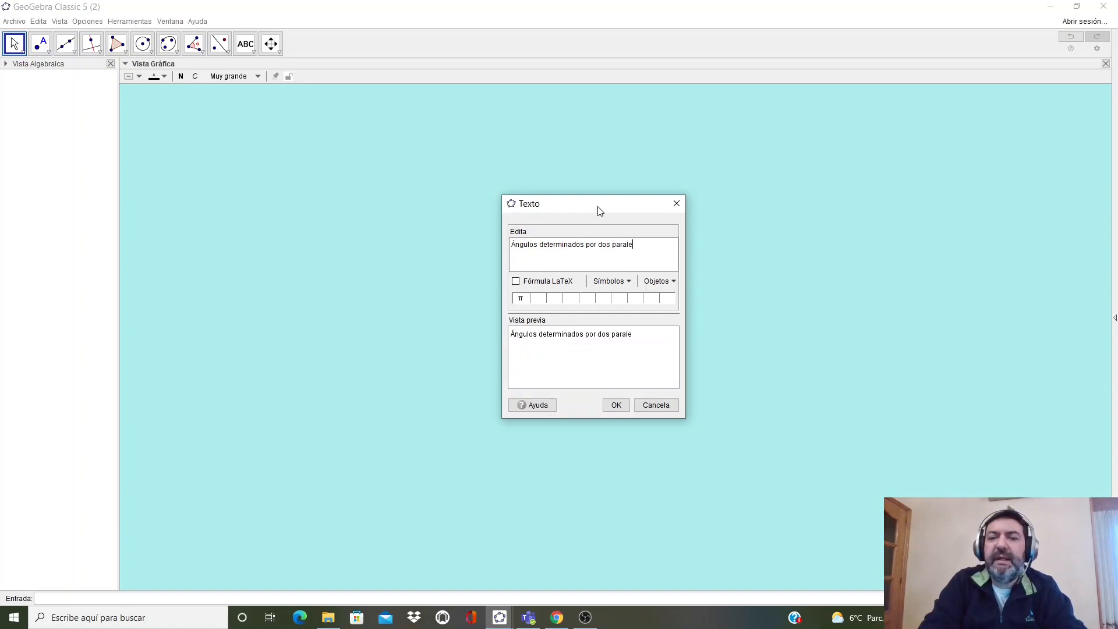
text(las y una s)
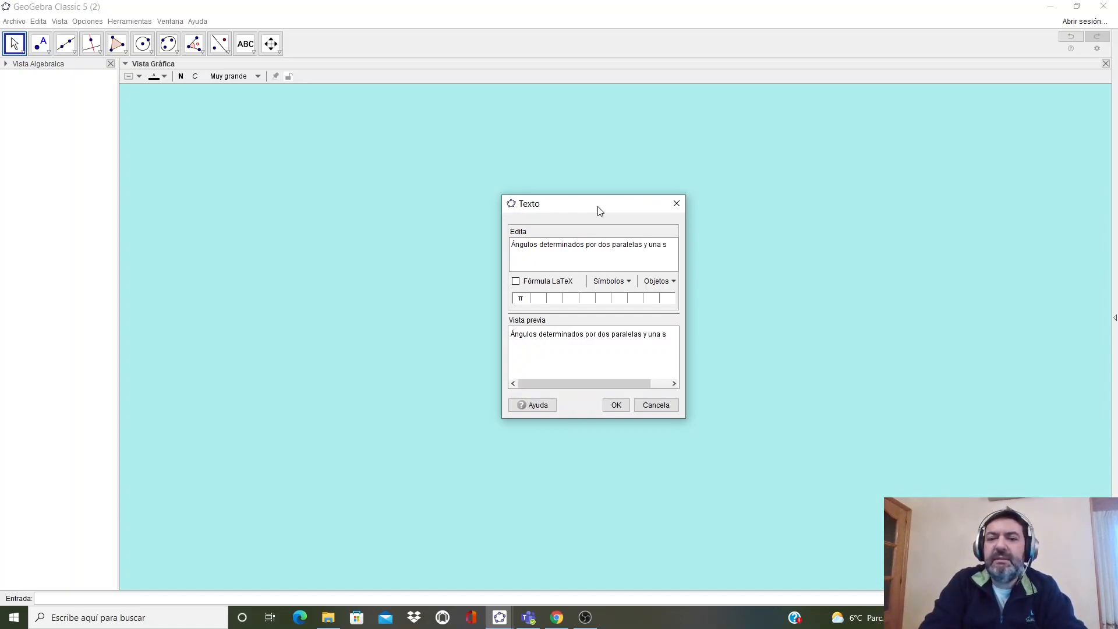
text(ecante)
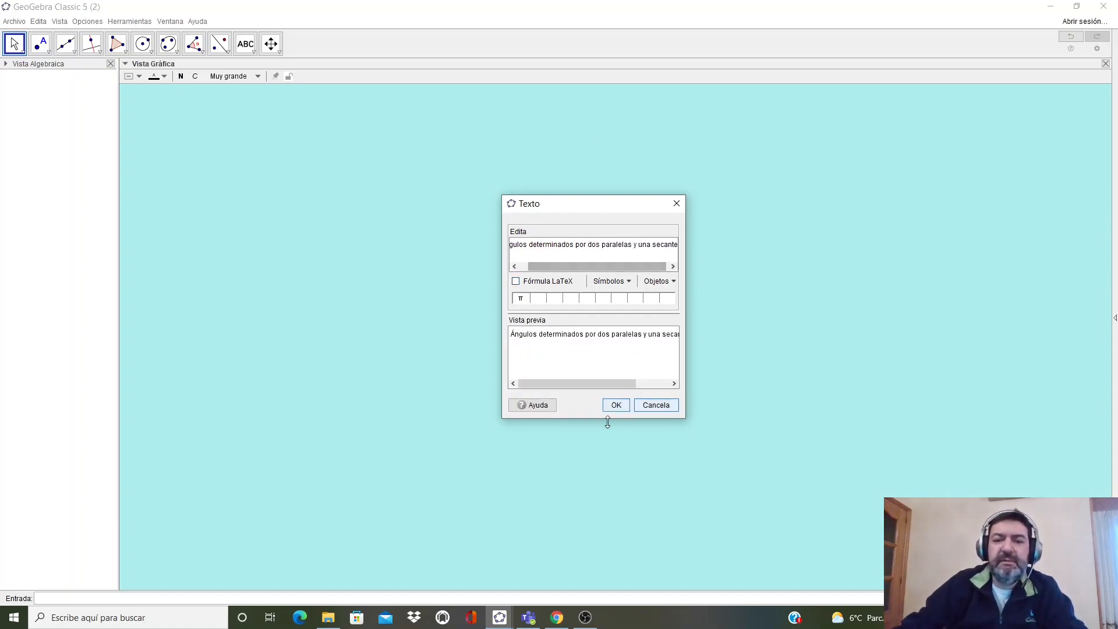
click(616, 405)
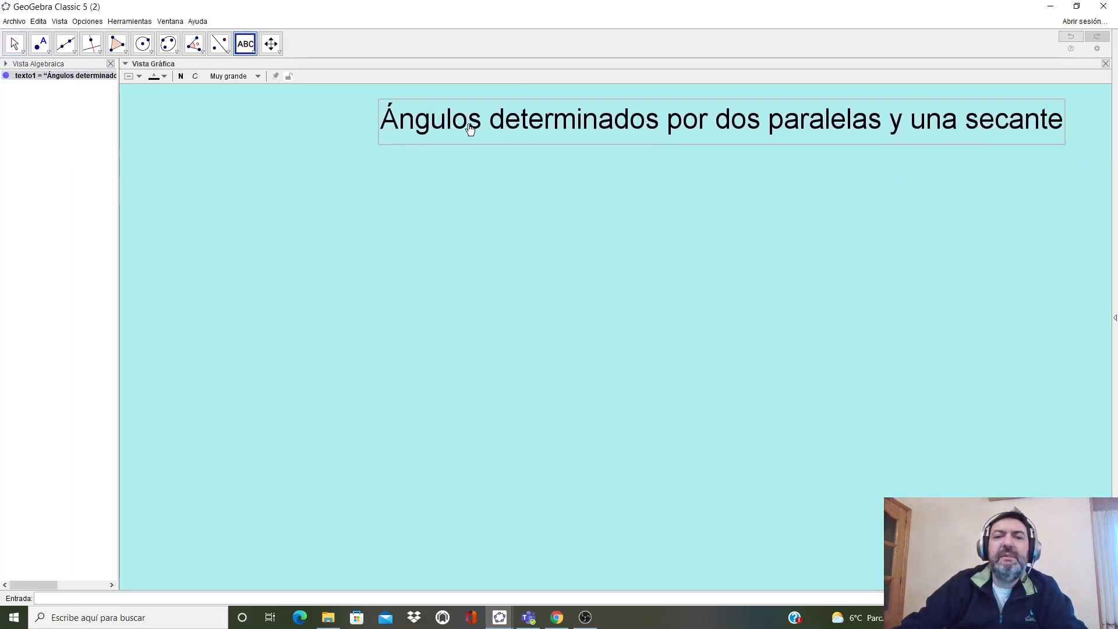
- Move the title slightly left and color it red
drag(470, 128, 393, 134)
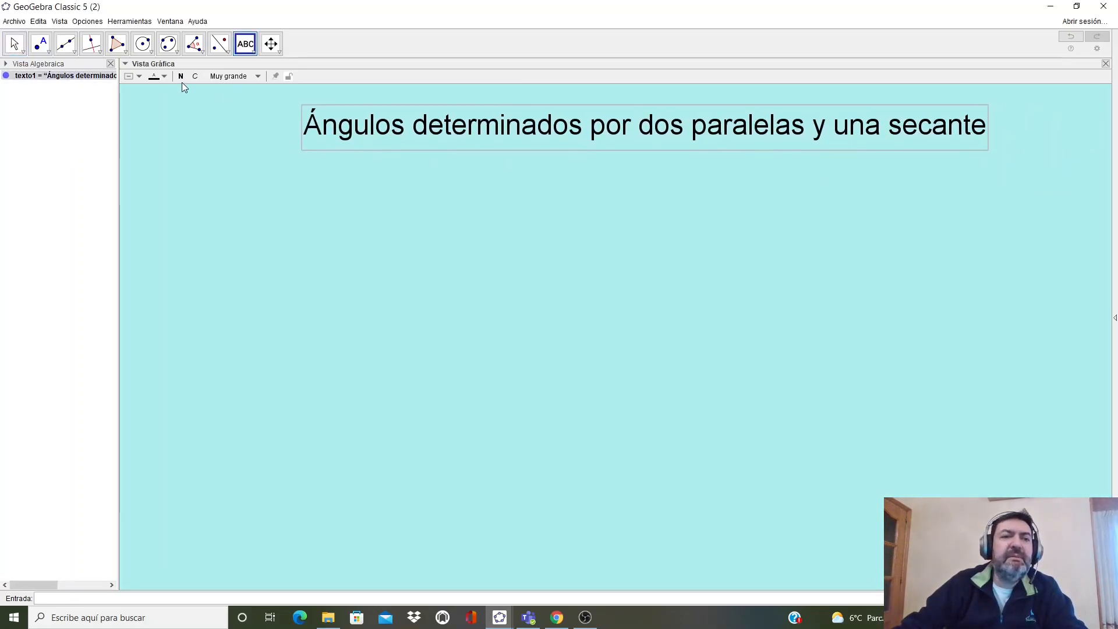
click(162, 75)
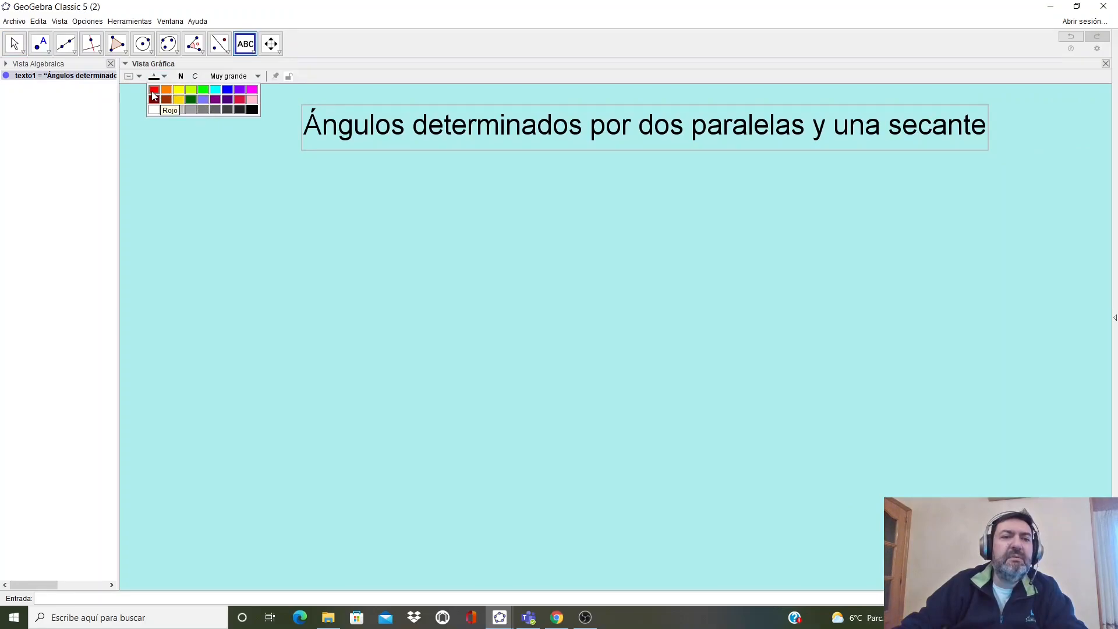
click(153, 92)
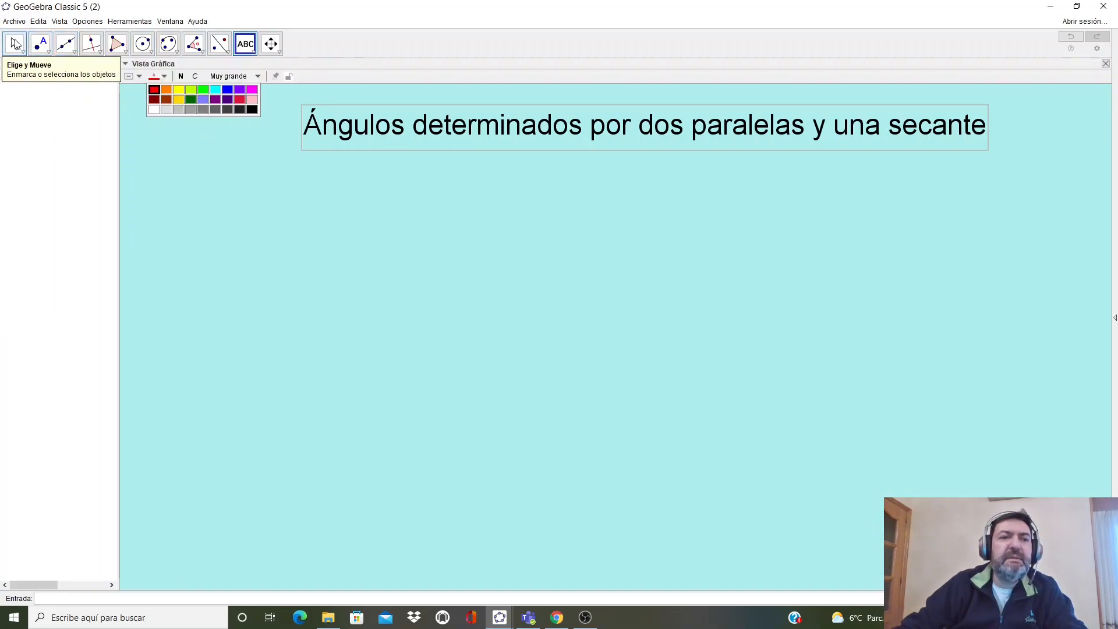
click(14, 43)
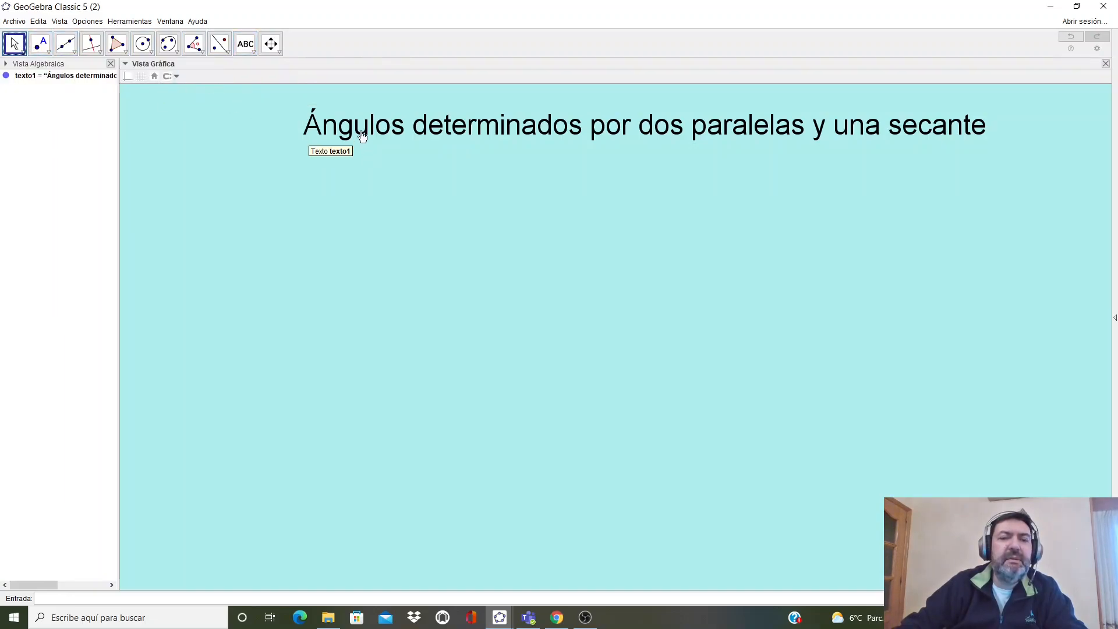
click(357, 137)
click(164, 80)
click(153, 90)
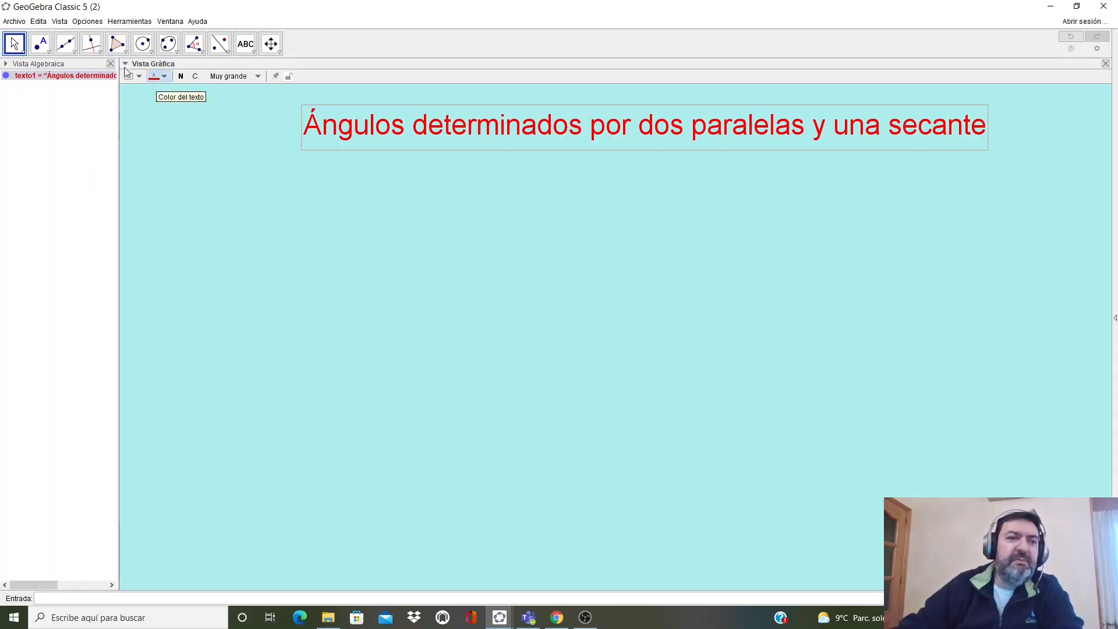
- Draw a gently rising line through two points A and B across the view
click(67, 47)
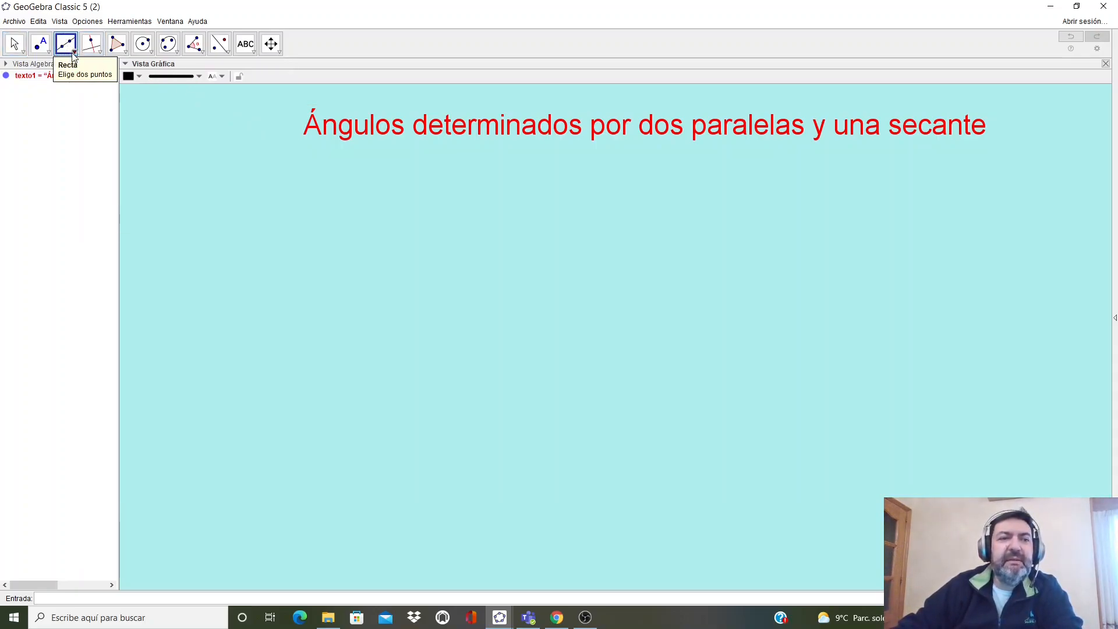
click(74, 52)
click(79, 69)
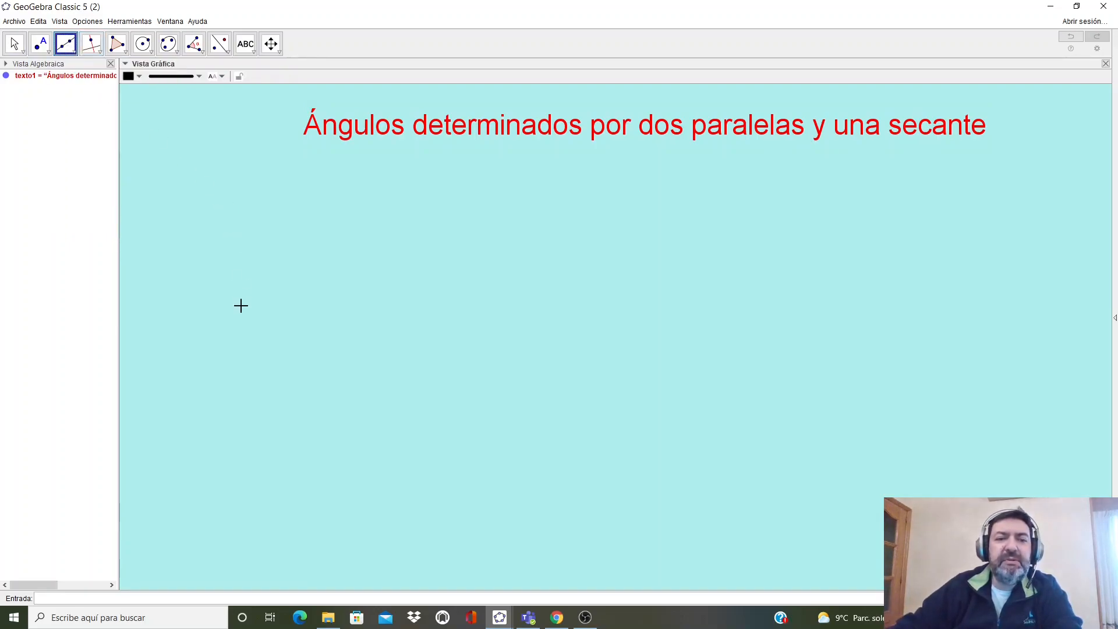
click(194, 403)
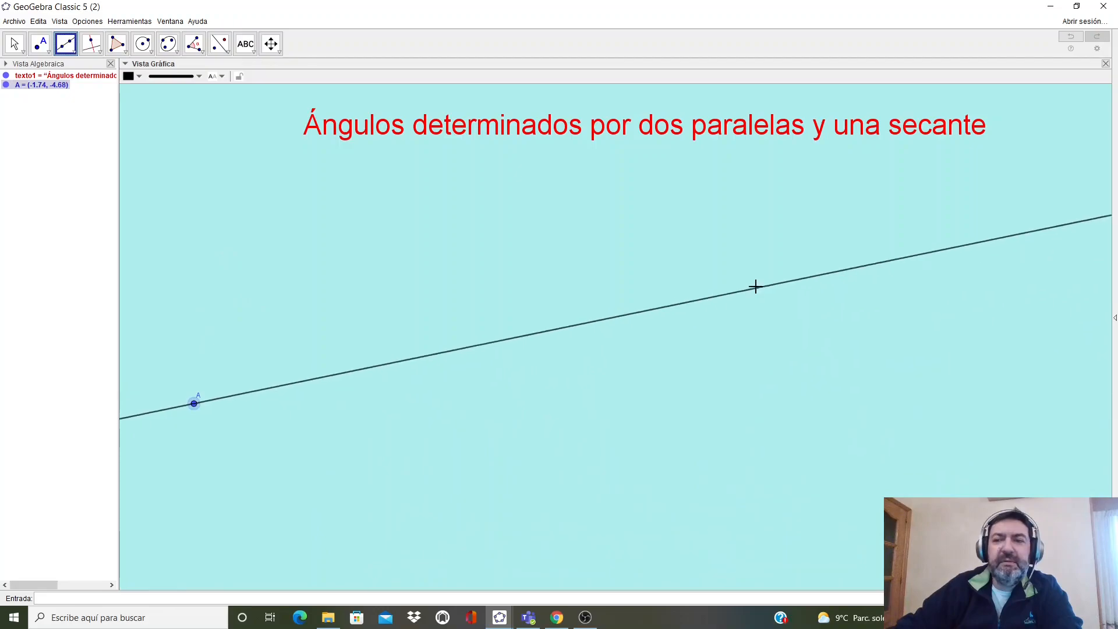
click(918, 183)
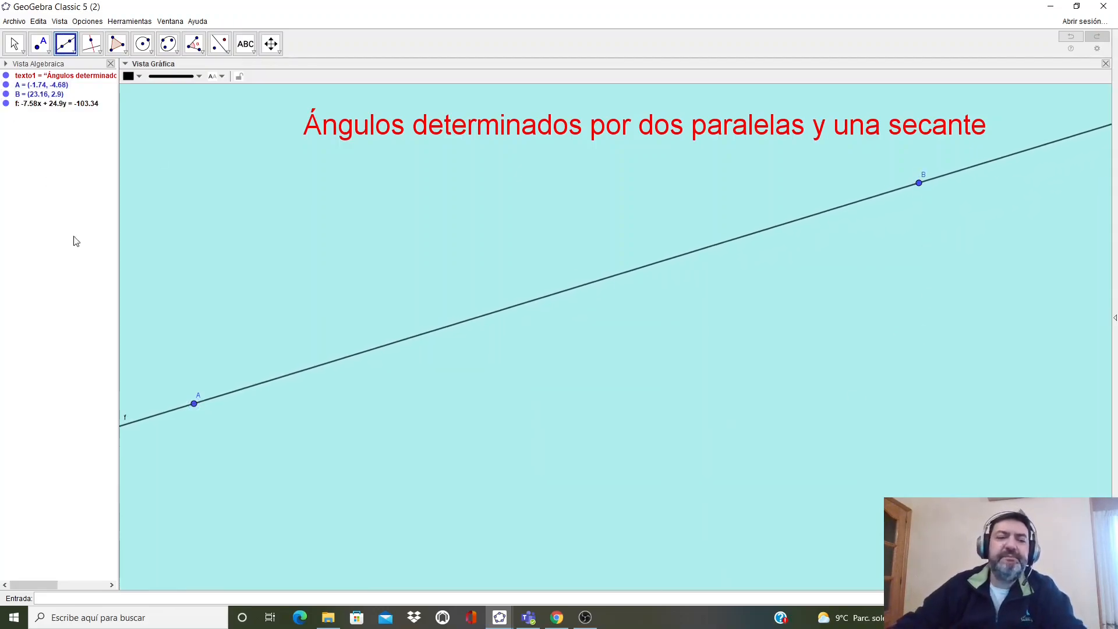
- Rename the line to r and color it purple in its properties
right_click(306, 372)
click(372, 514)
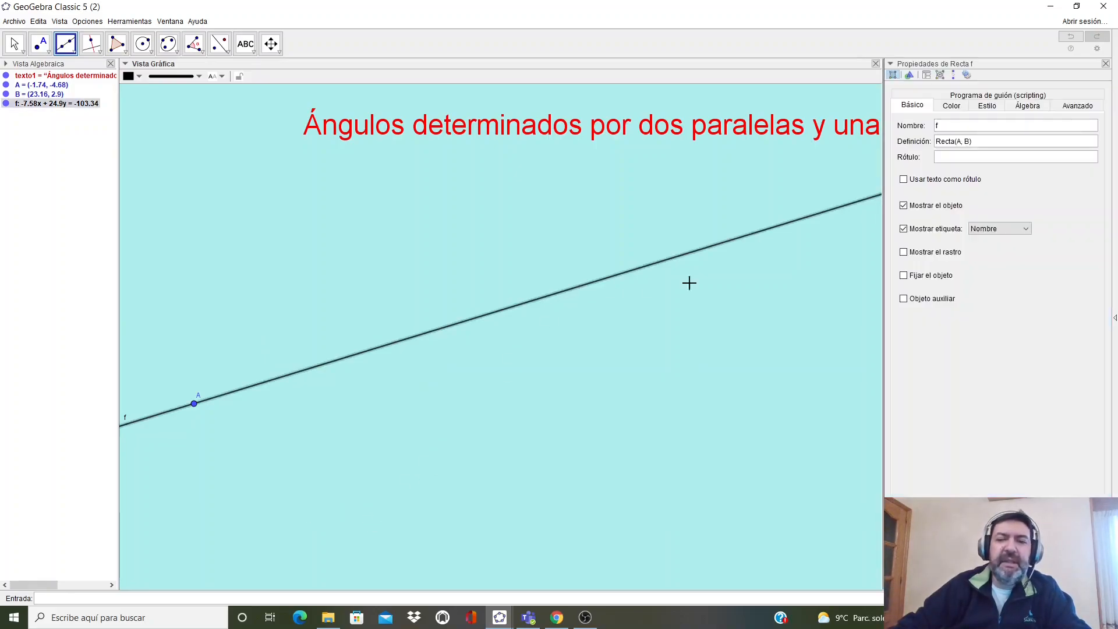
click(956, 127)
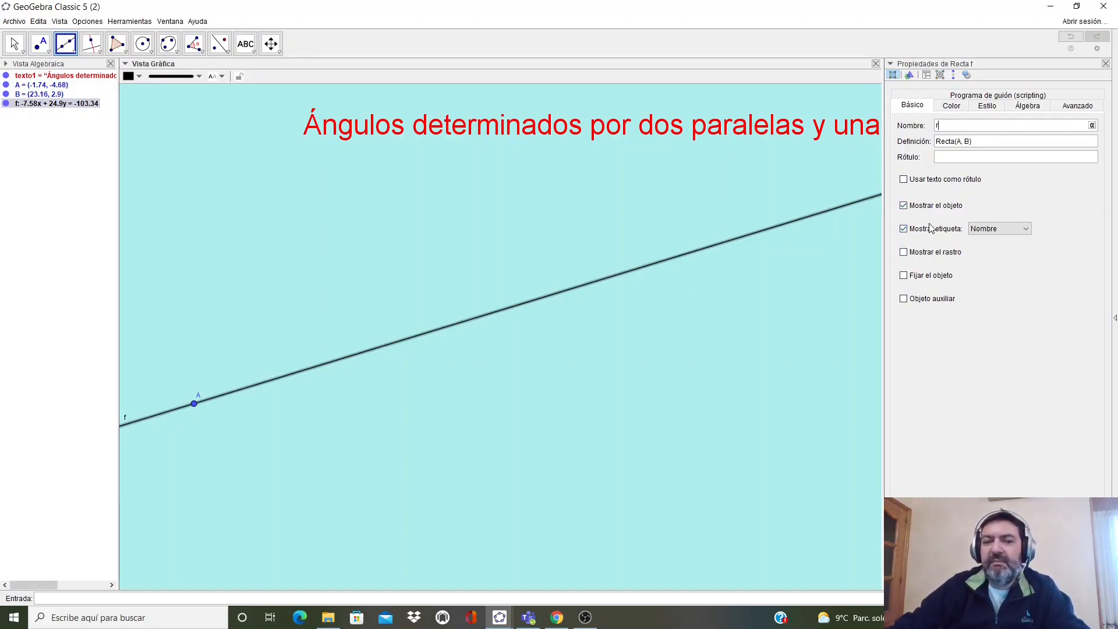
click(955, 106)
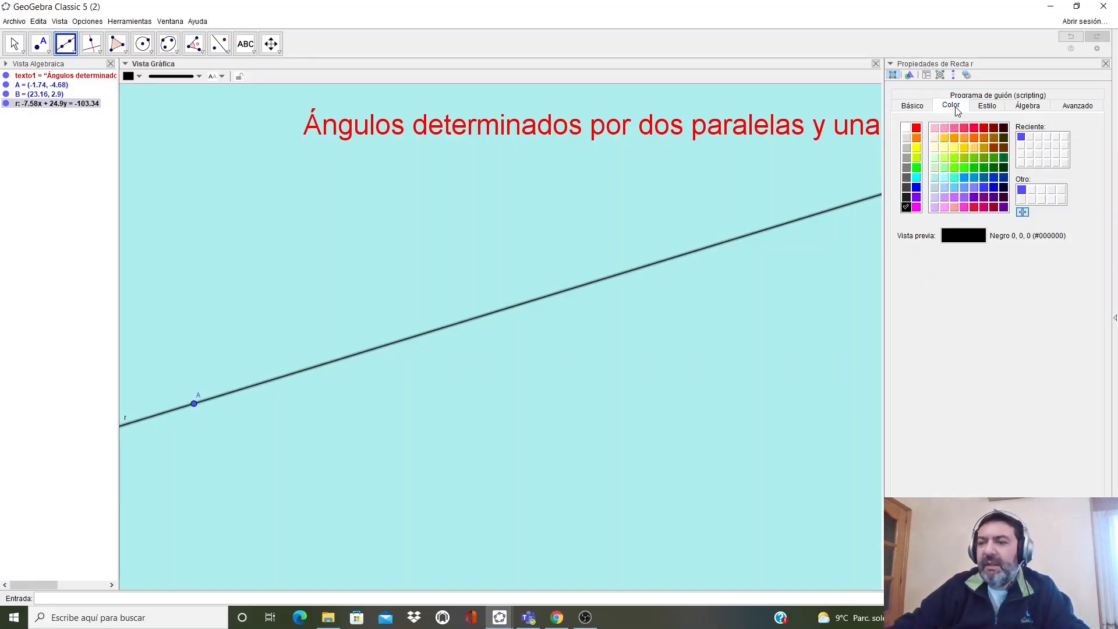
click(983, 197)
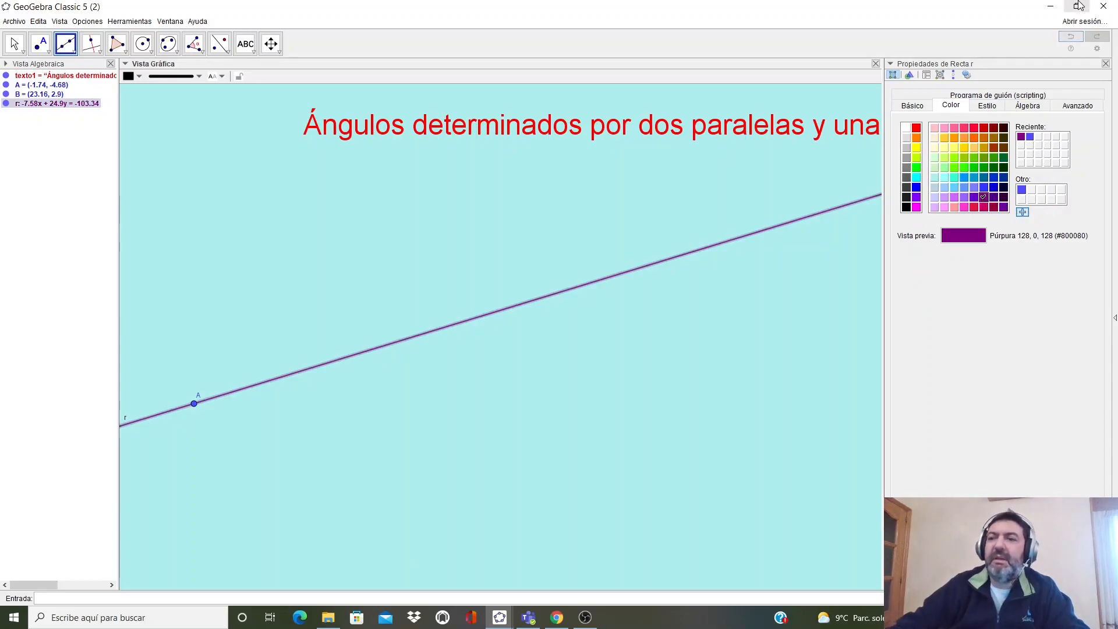
click(1107, 65)
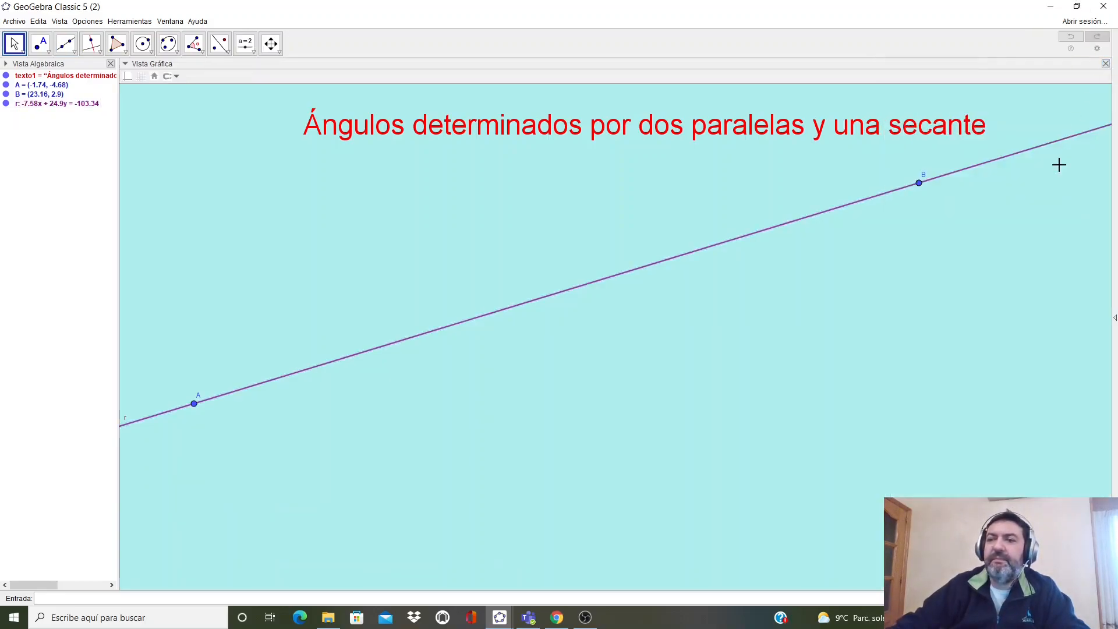
click(74, 52)
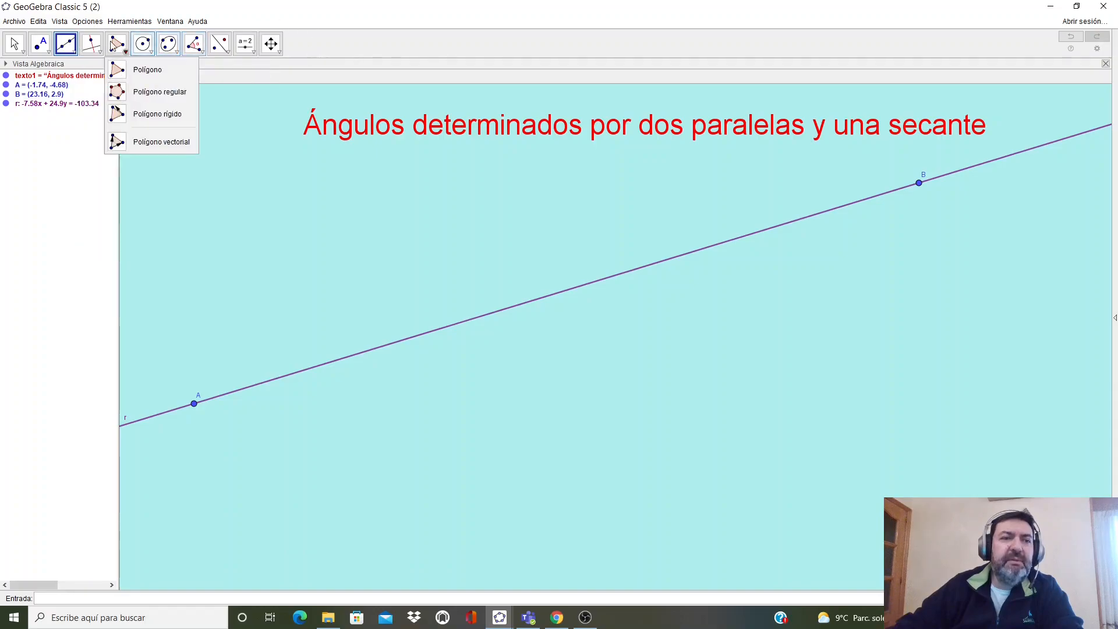
mouse_move(99, 55)
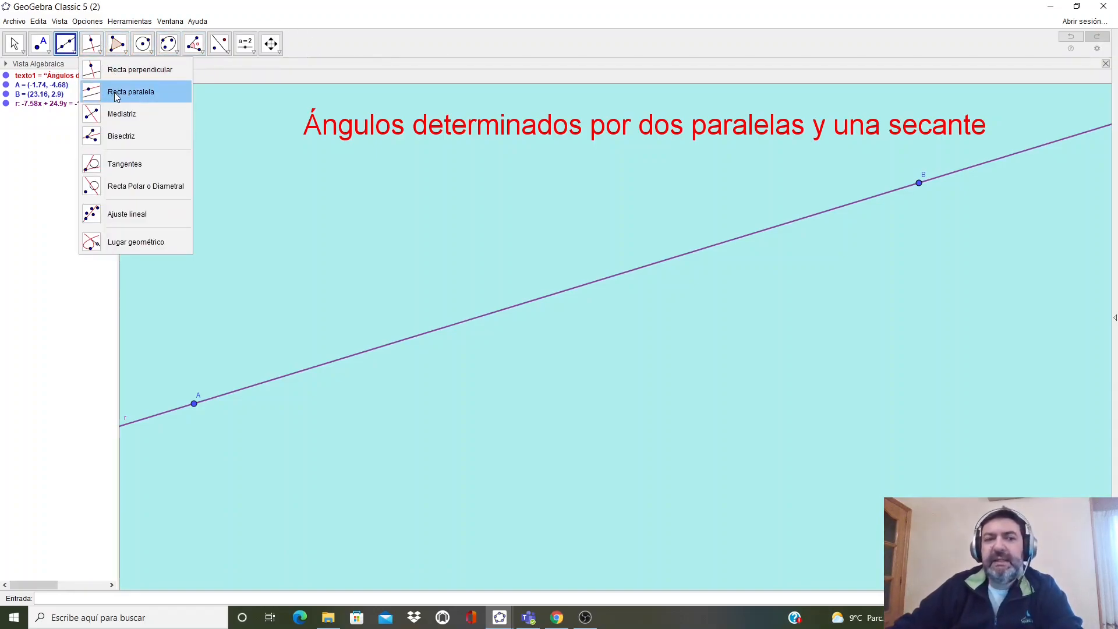
click(116, 98)
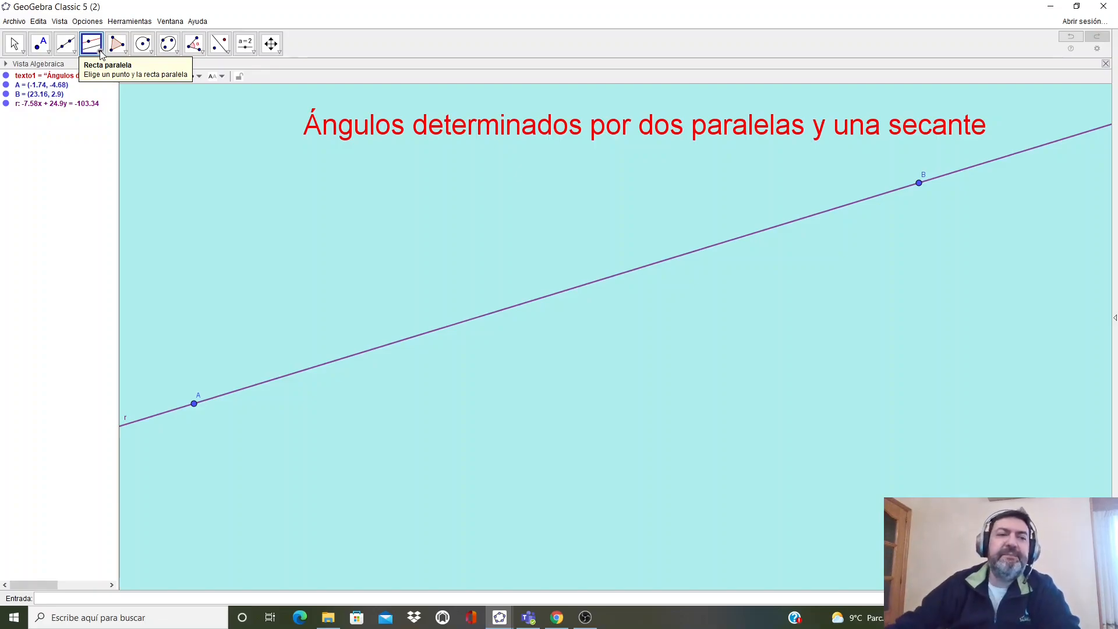
click(41, 51)
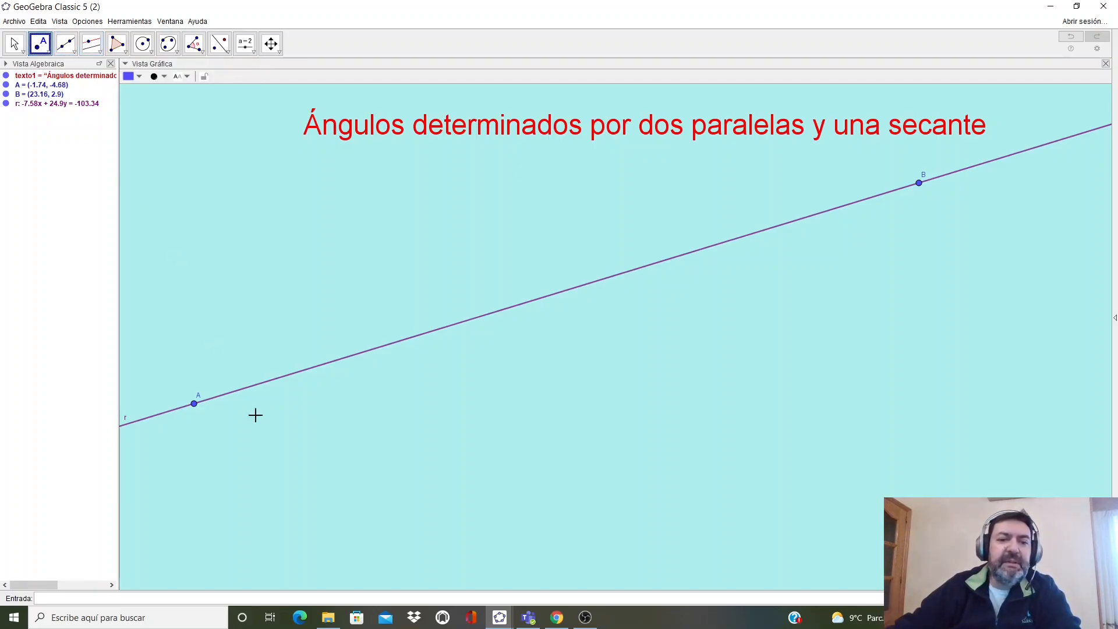
- Place a point C below line r and draw the line parallel to r through C
click(402, 511)
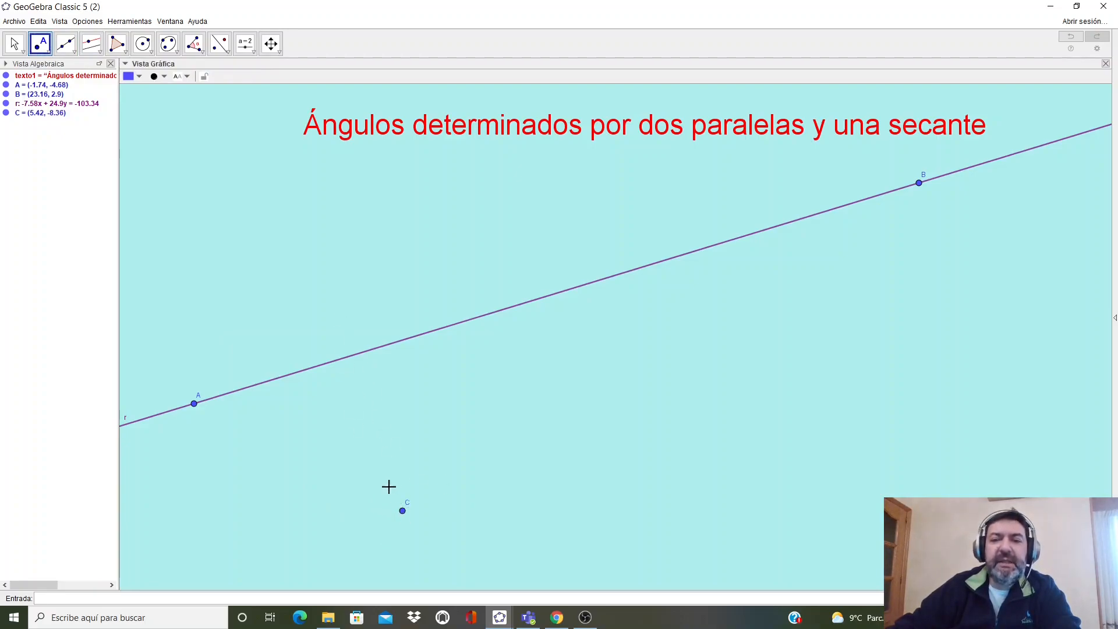
click(94, 53)
click(117, 92)
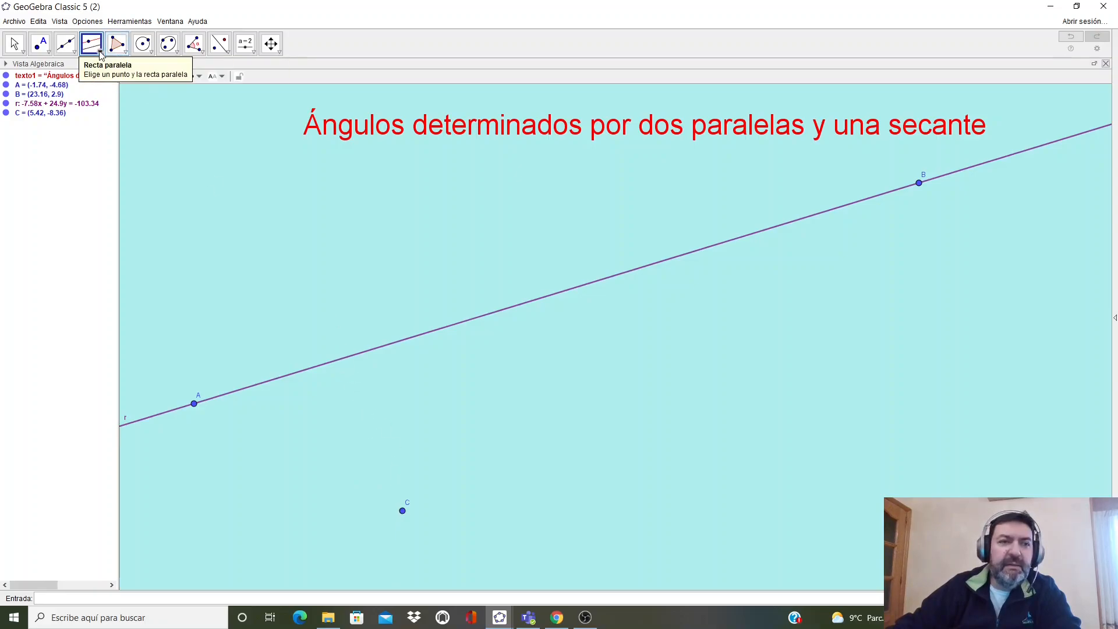
click(401, 510)
click(361, 352)
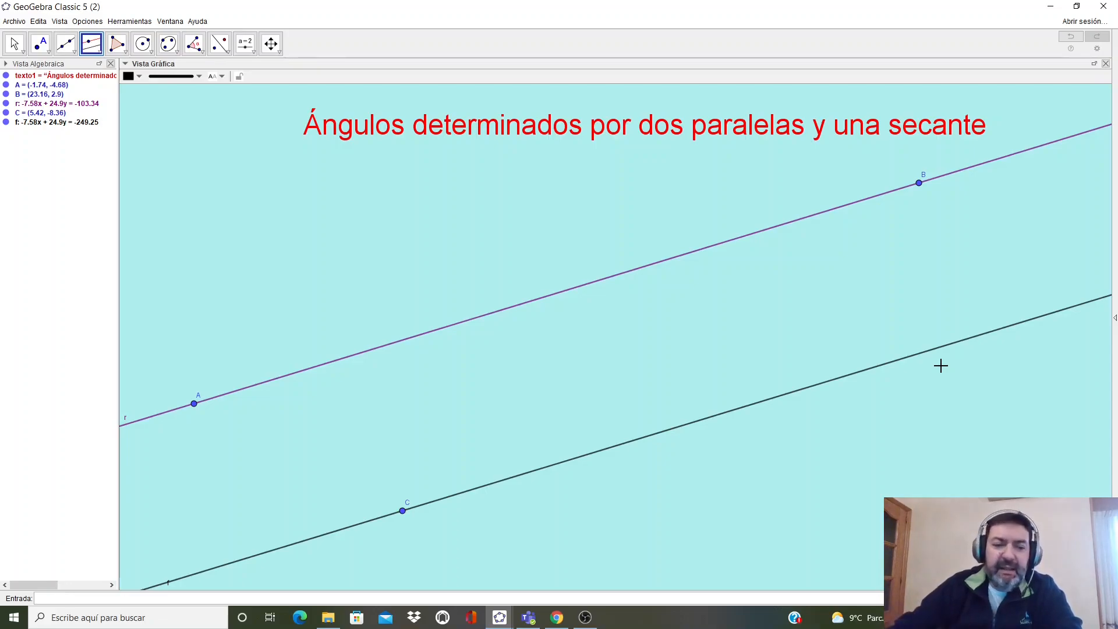
- Color the new parallel line purple and rename it to s in its properties
right_click(885, 365)
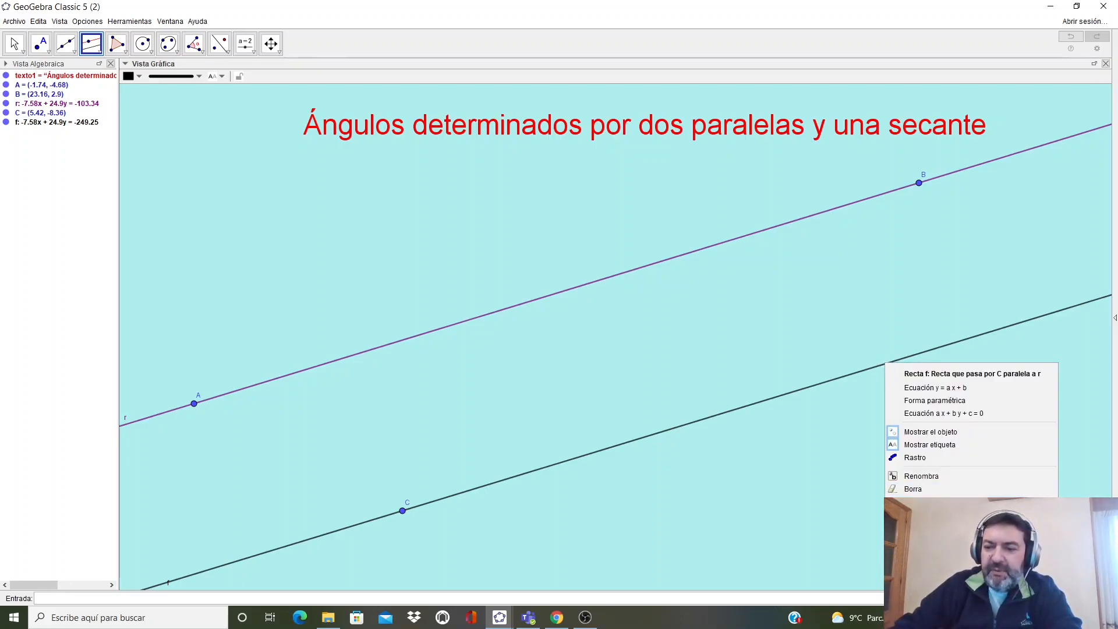
click(926, 507)
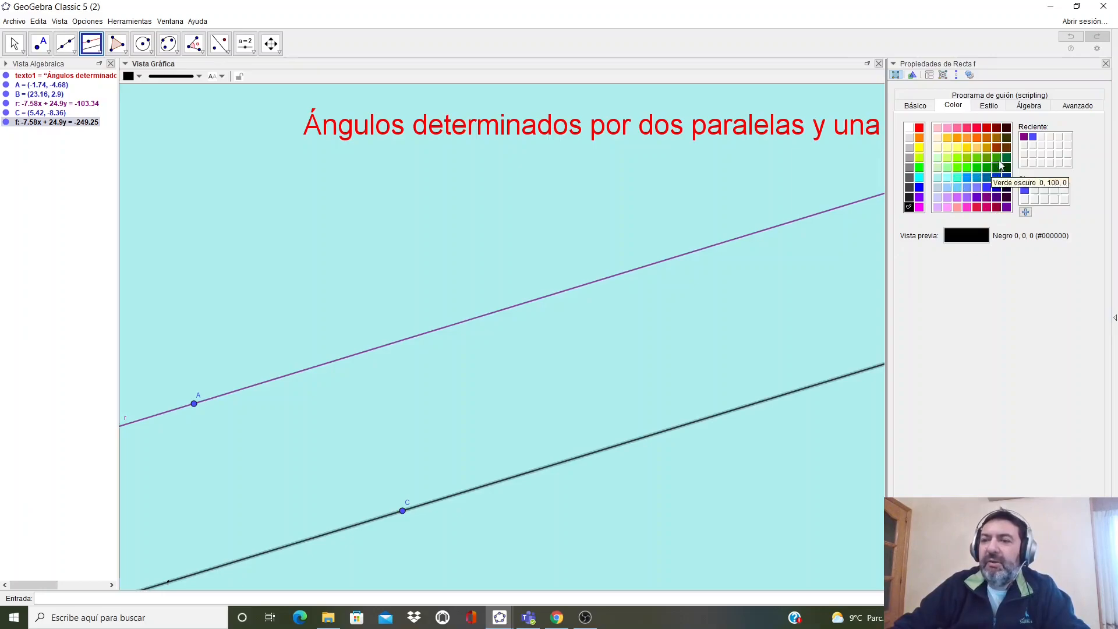
click(1024, 137)
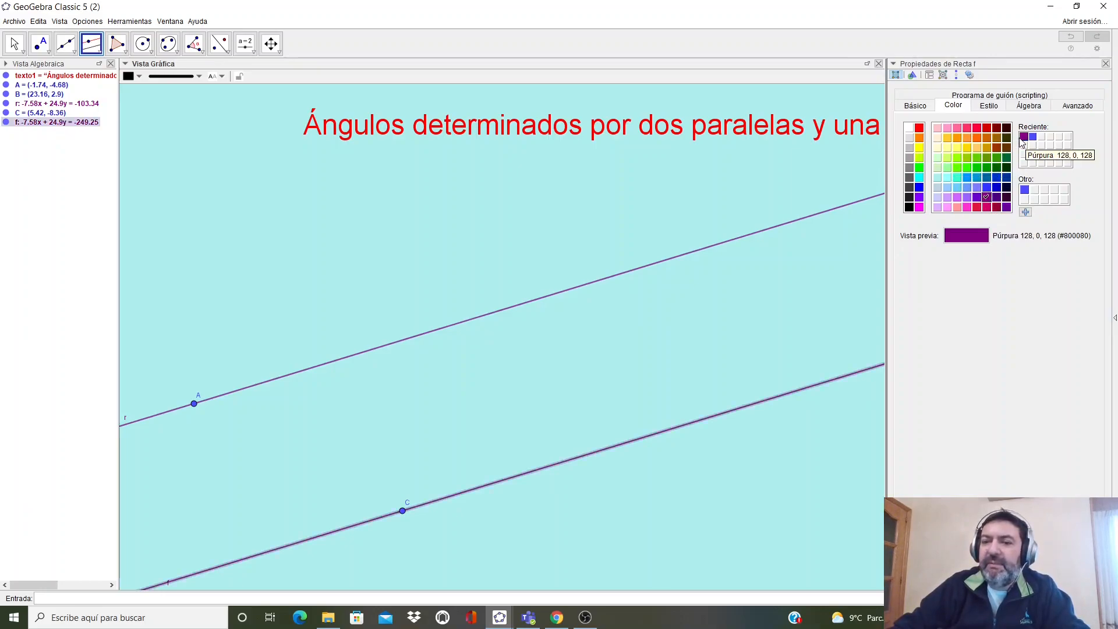
click(925, 106)
click(955, 125)
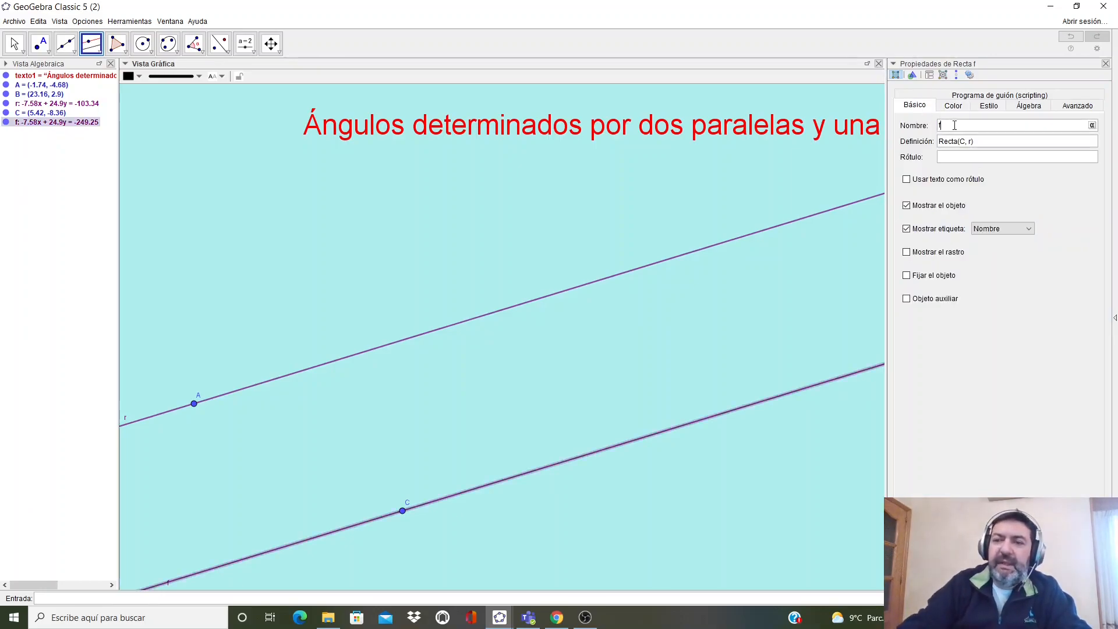
key(BackSpace)
text(s)
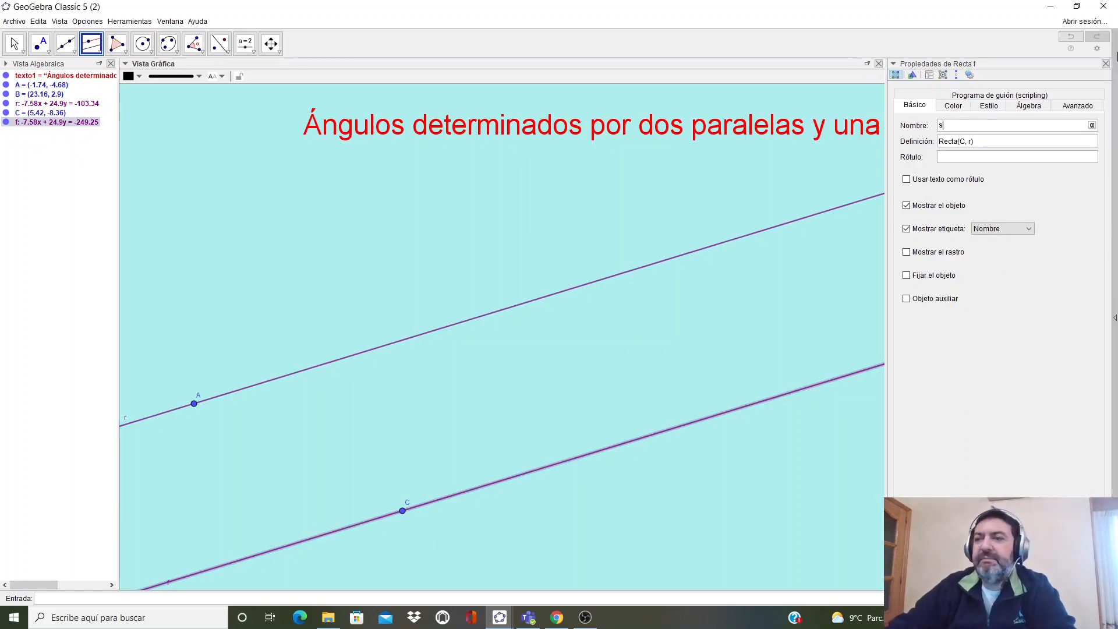
click(1105, 64)
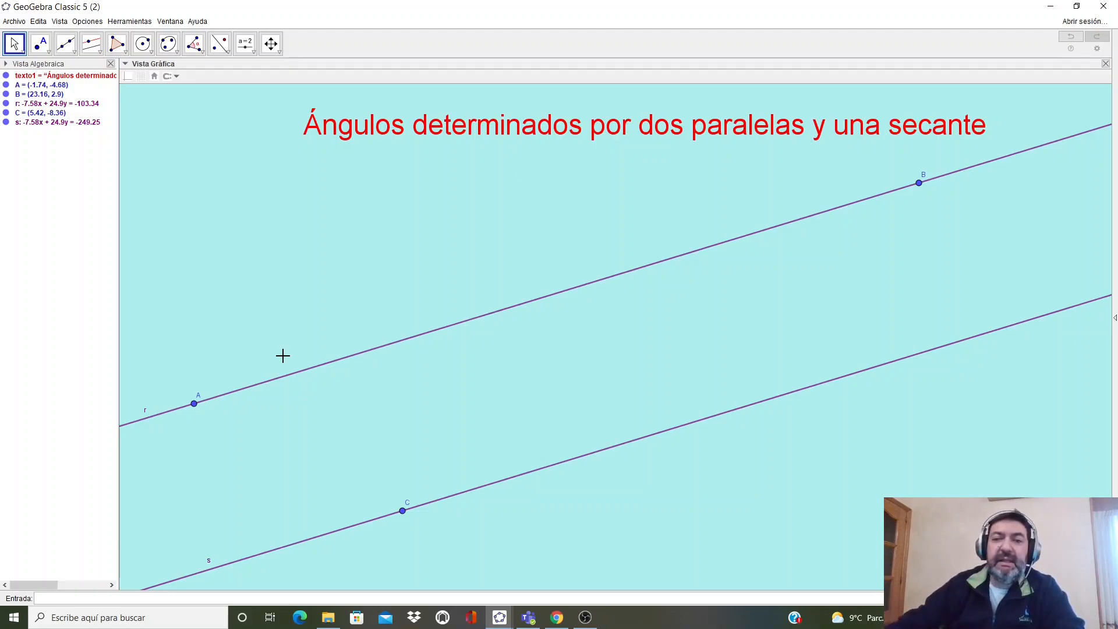
- Draw a secant line through two new points D and E, falling from upper left across both parallels
click(72, 54)
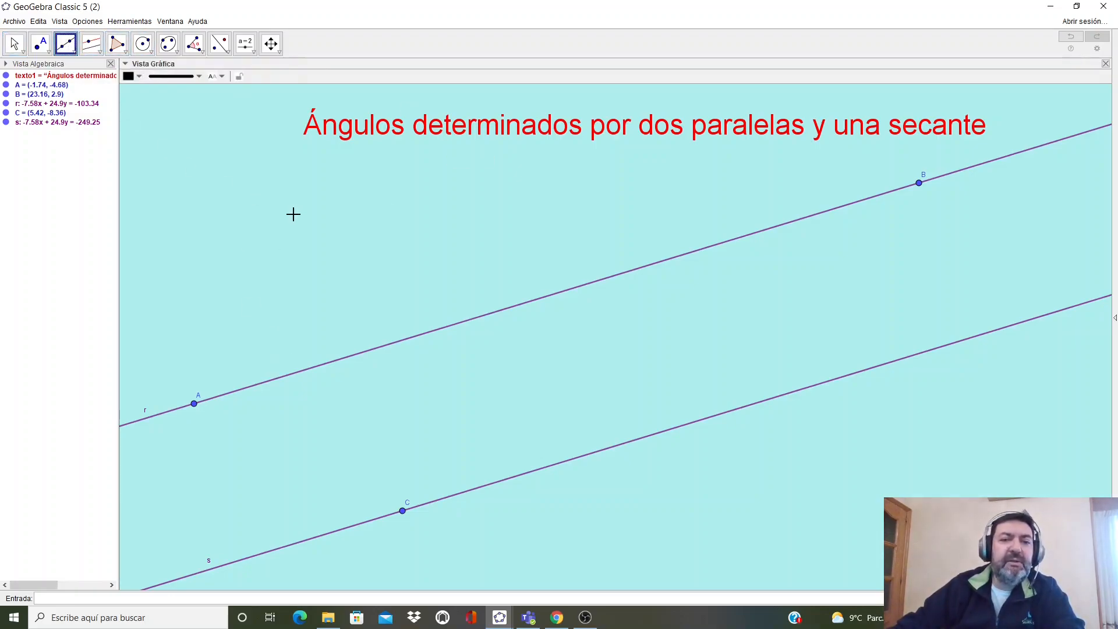
click(278, 168)
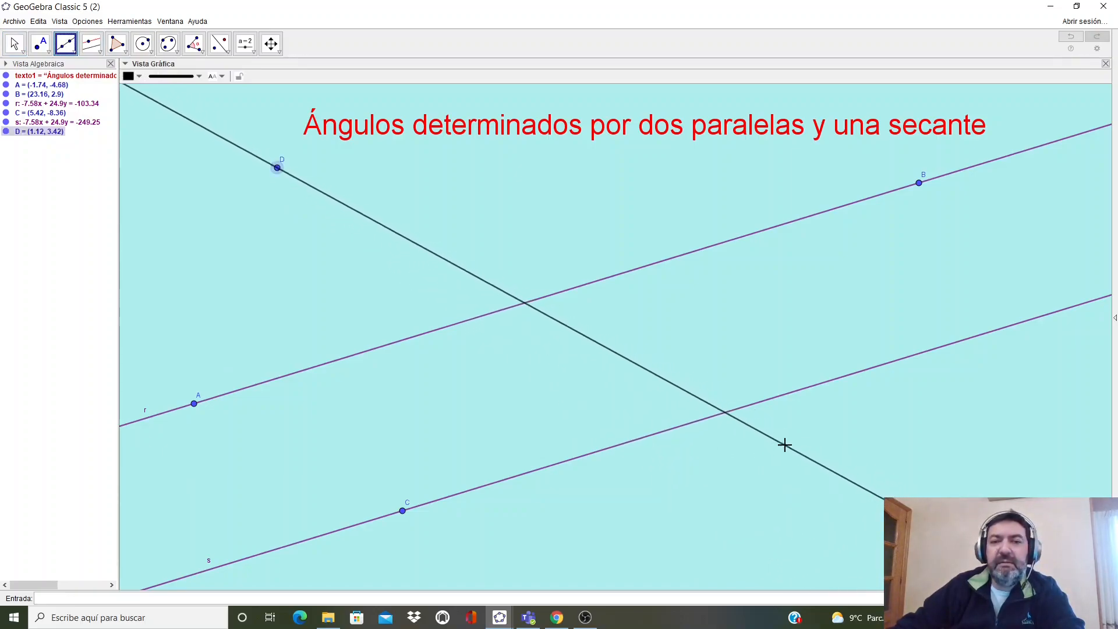
click(791, 455)
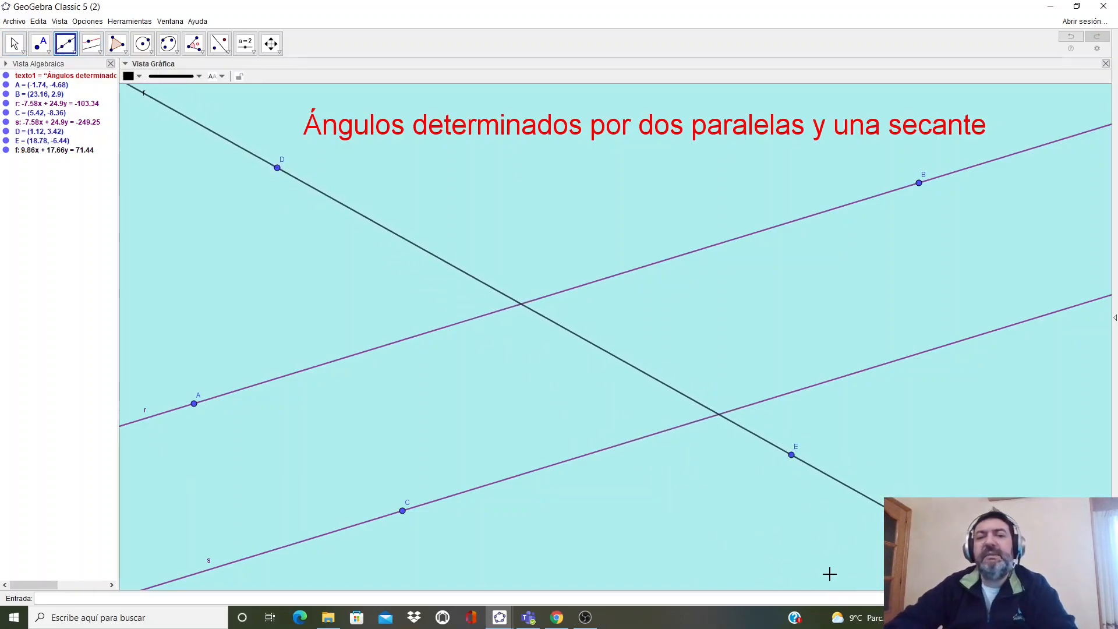